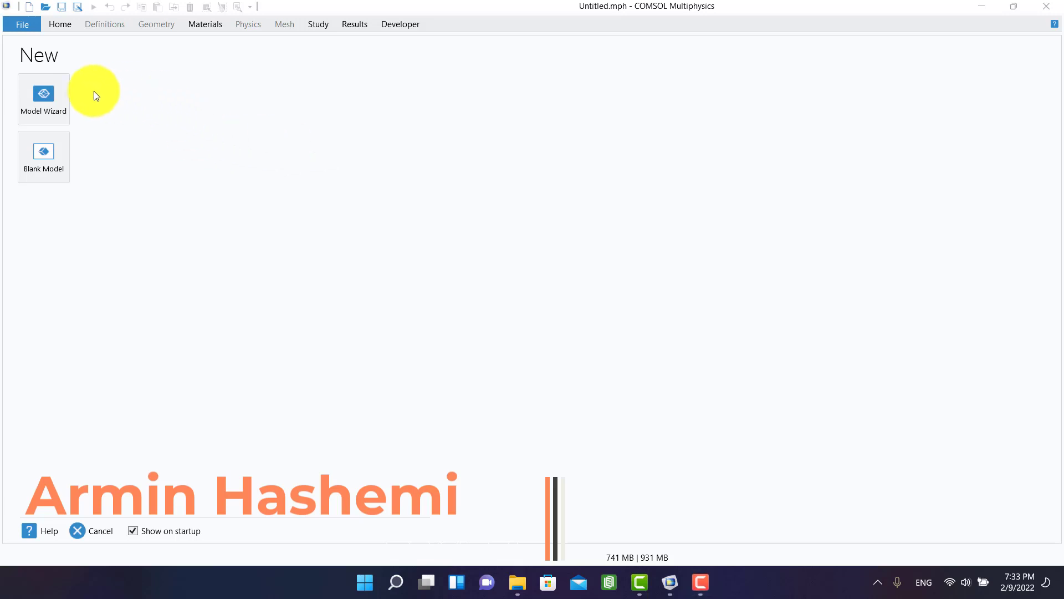
Start a new 3D model with the wizard and add the Pressure Acoustics, Frequency Domain physics interface.
click(45, 92)
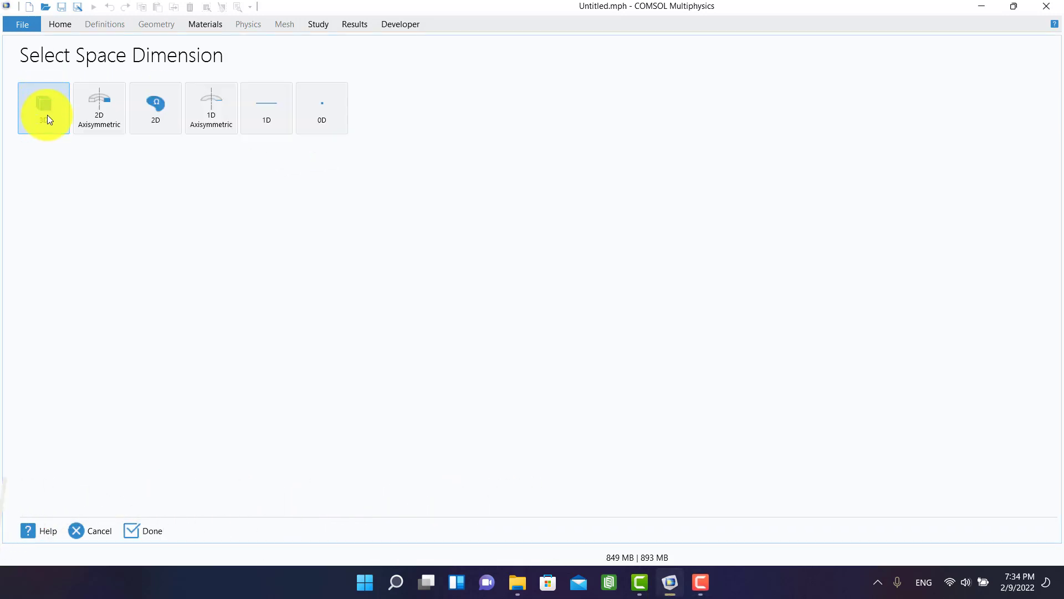
click(47, 115)
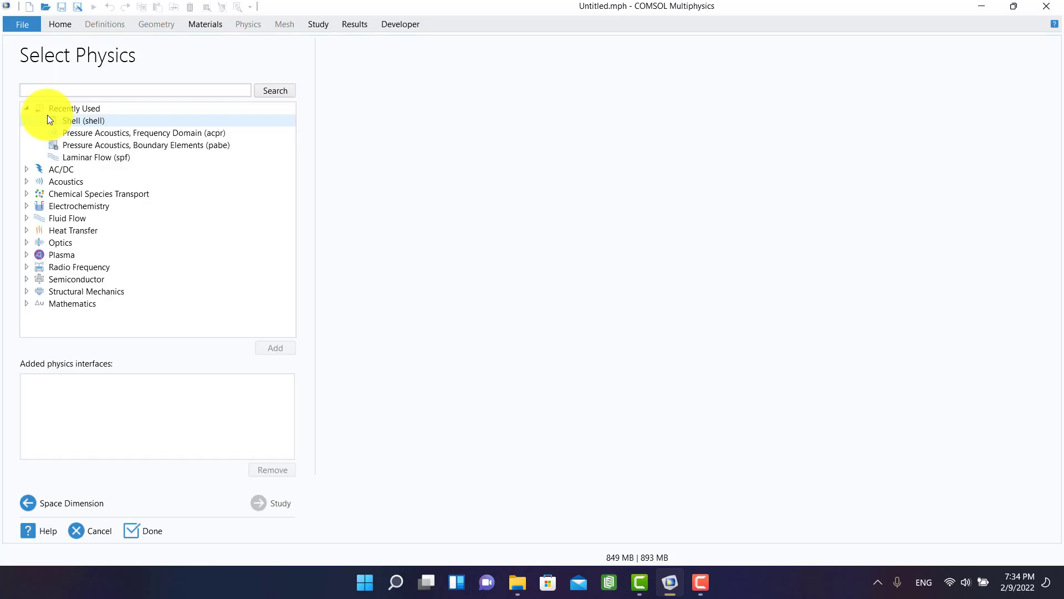
click(25, 182)
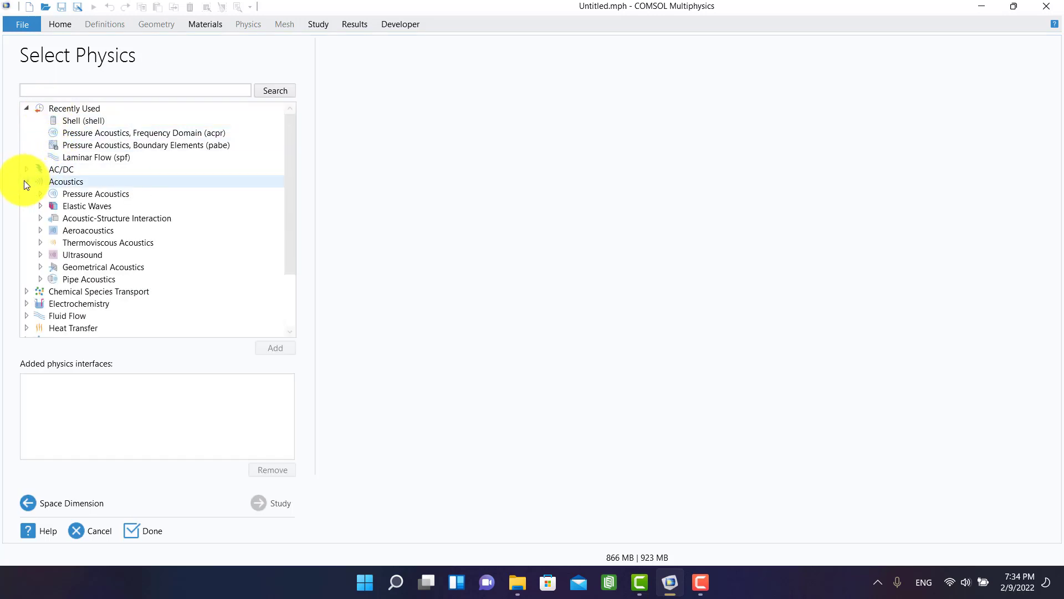
click(40, 194)
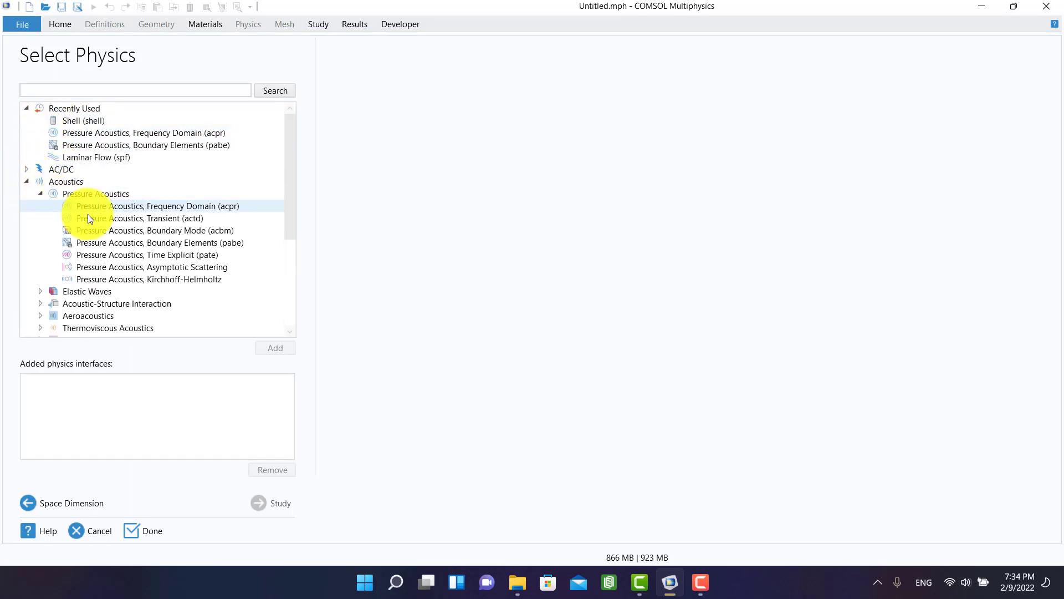
click(141, 207)
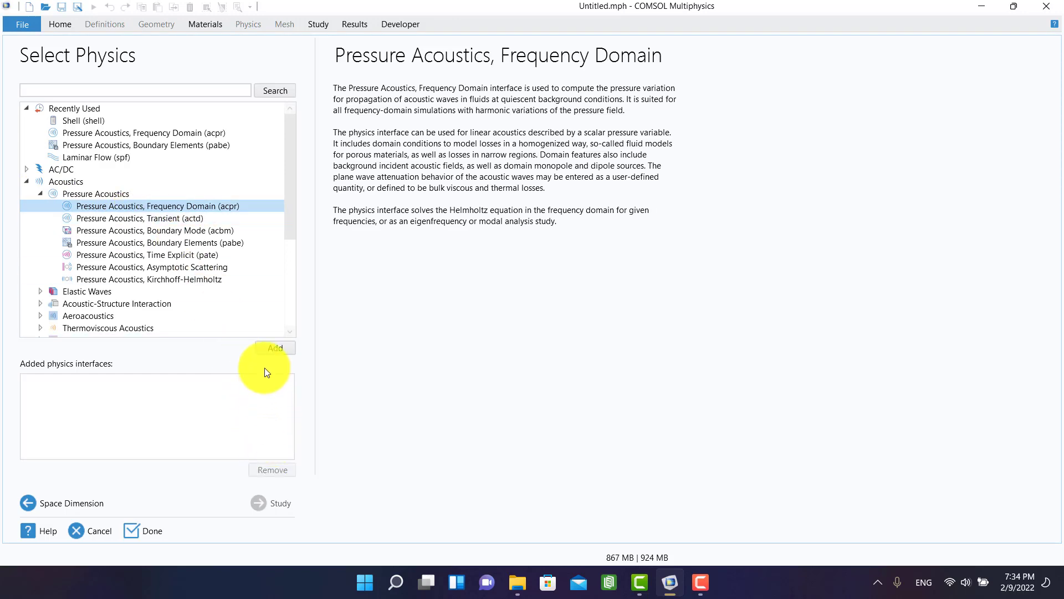
click(265, 348)
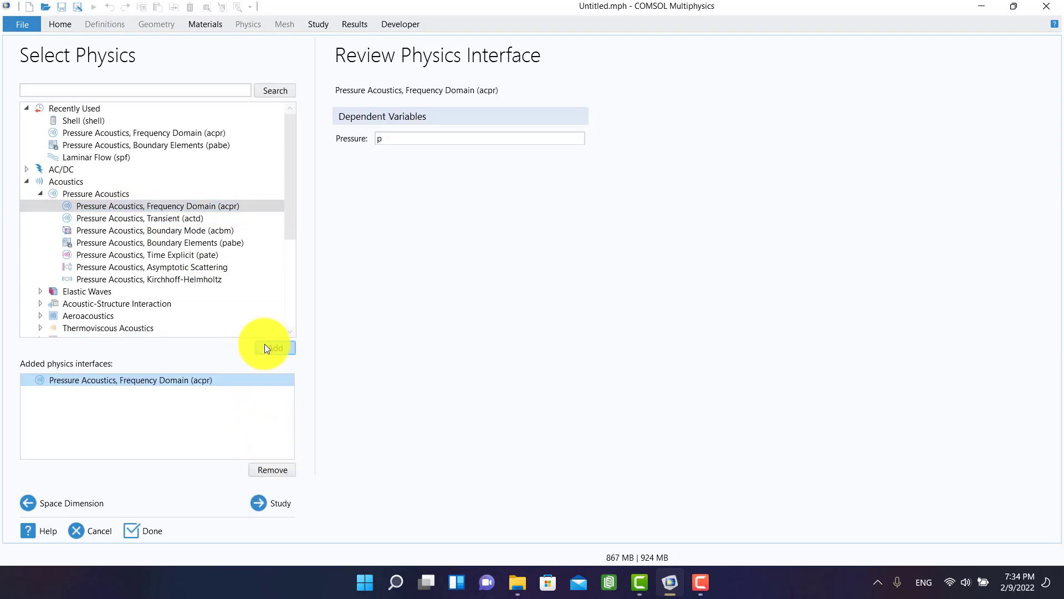
Choose a Frequency Domain study for the model and finish the model setup.
click(268, 503)
click(99, 120)
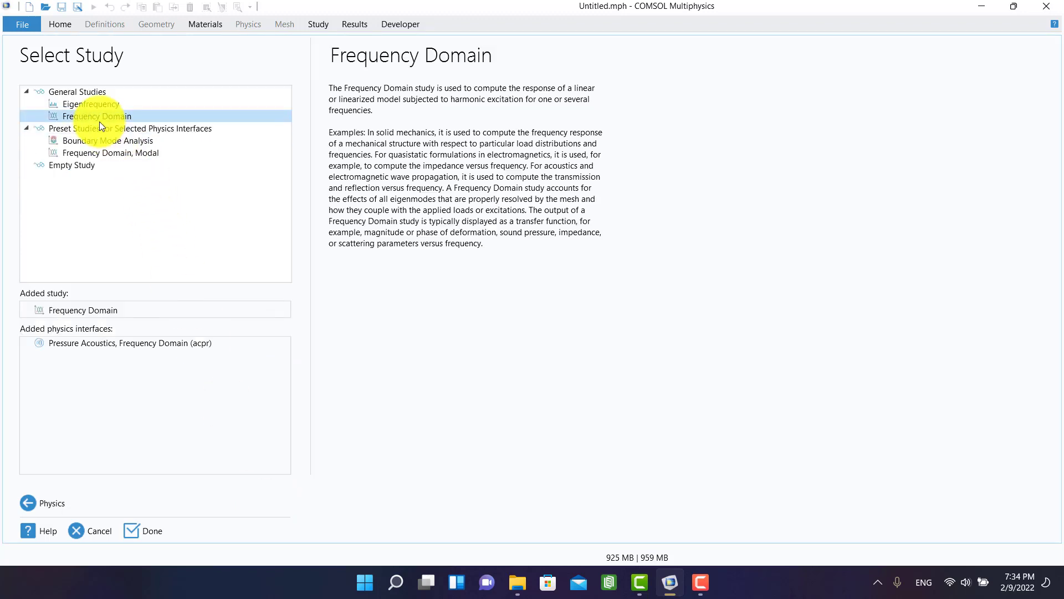
click(162, 530)
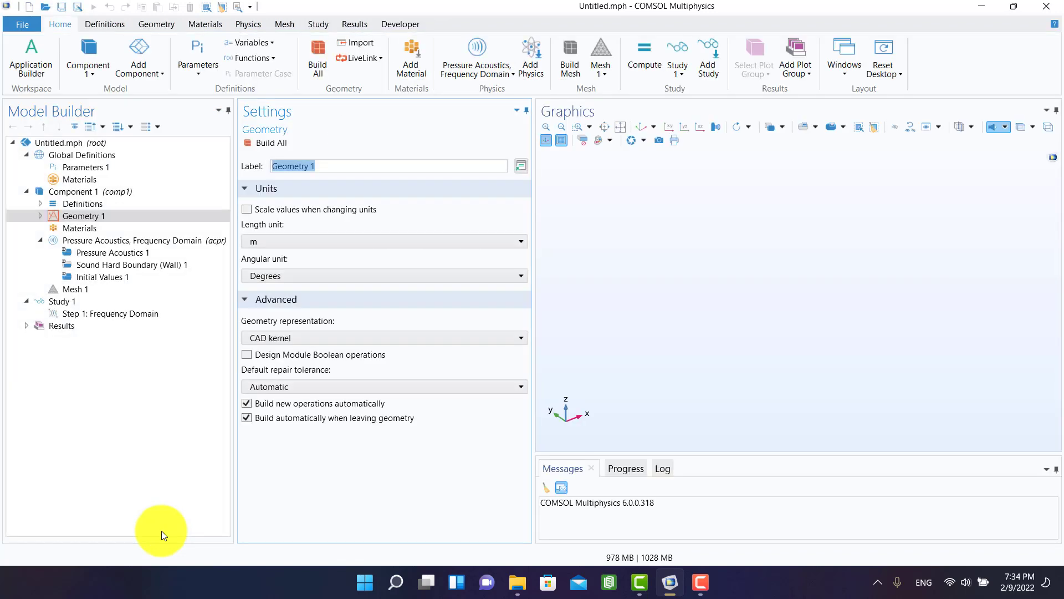
Set the geometry's length unit to cm and add a cylinder to the geometry.
click(265, 242)
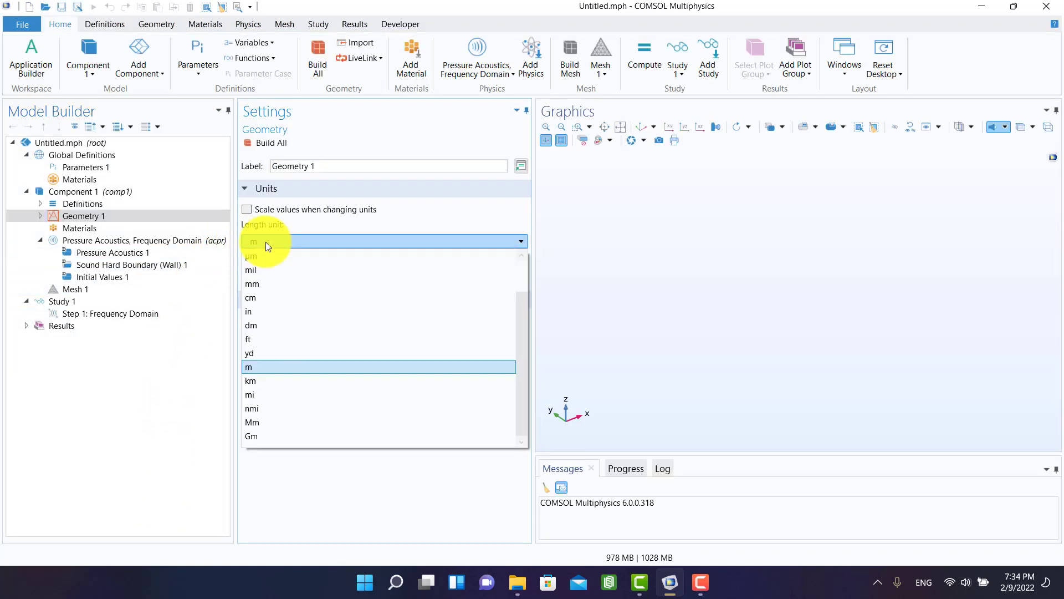
click(258, 298)
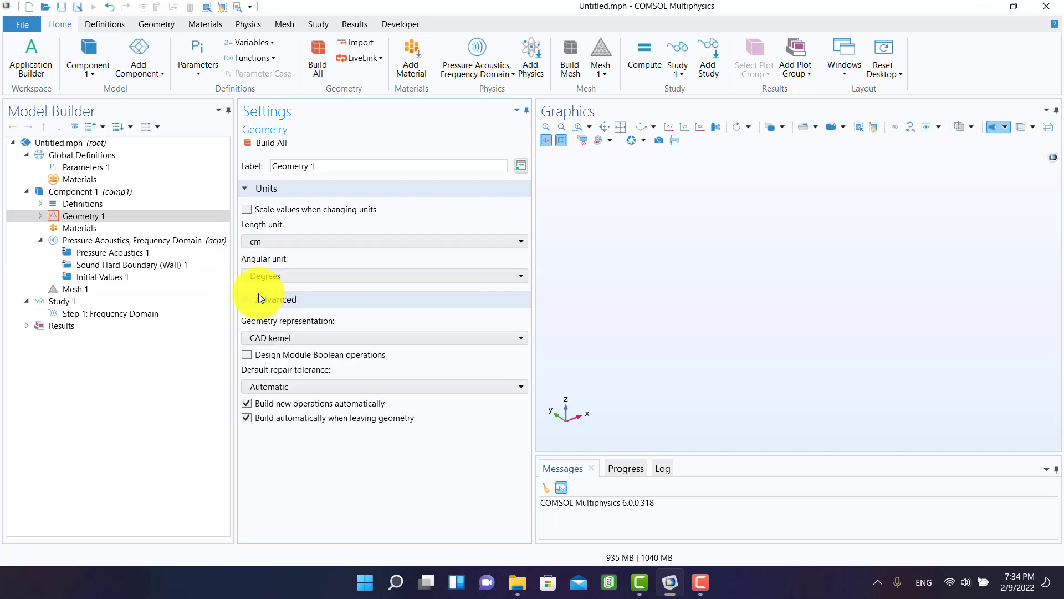
click(36, 217)
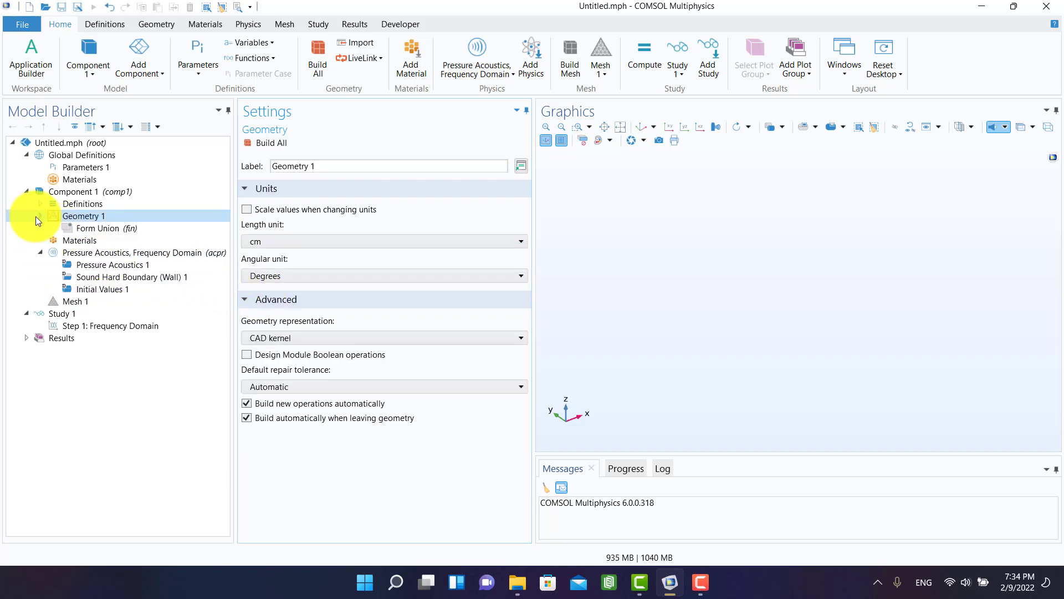
right_click(75, 221)
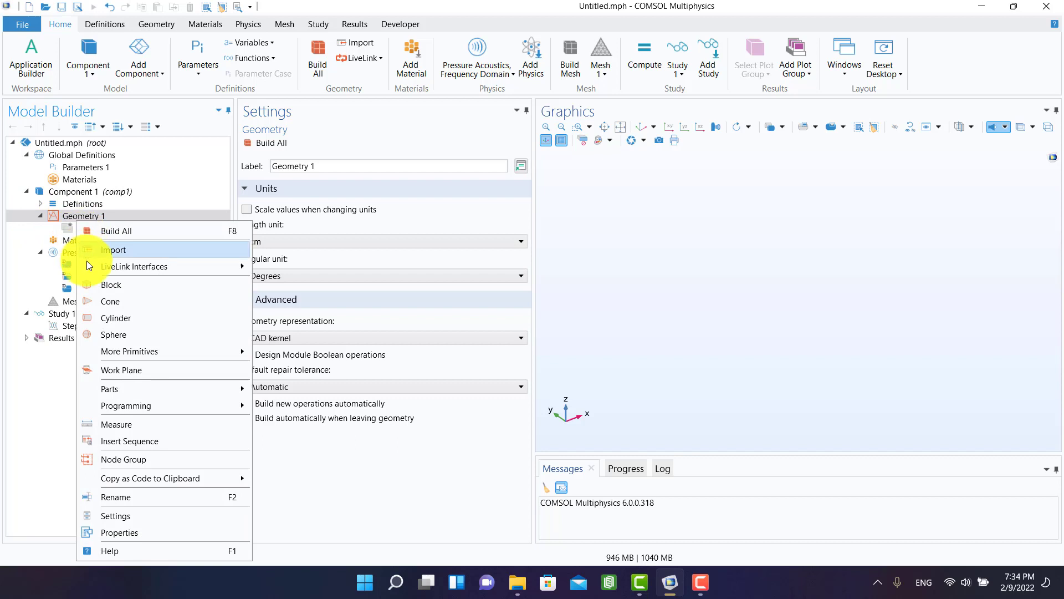
click(105, 317)
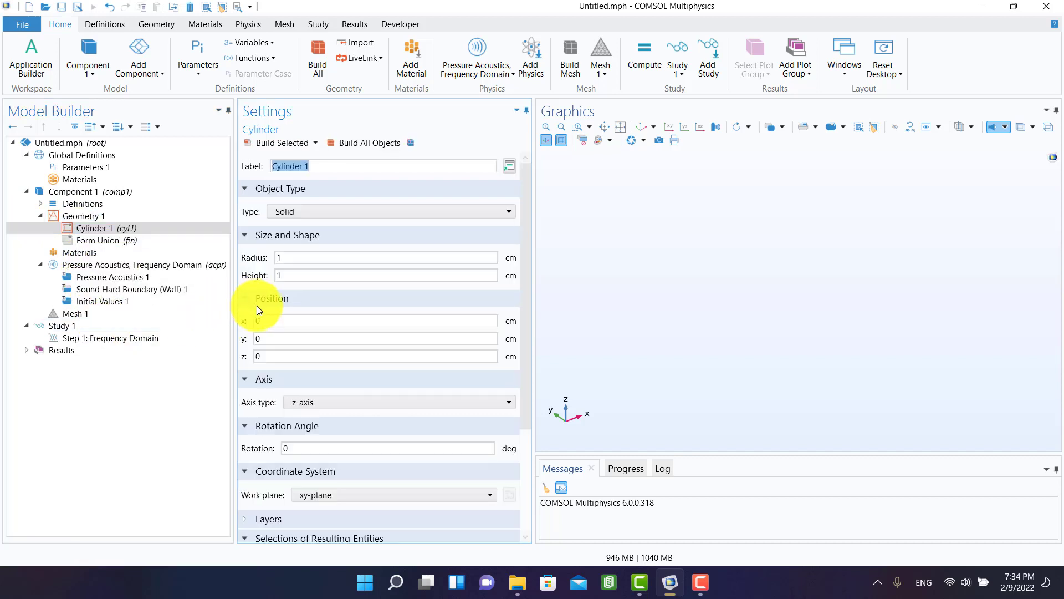
Orient the cylinder along the x-axis, set its height to 5 cm and build it.
click(307, 399)
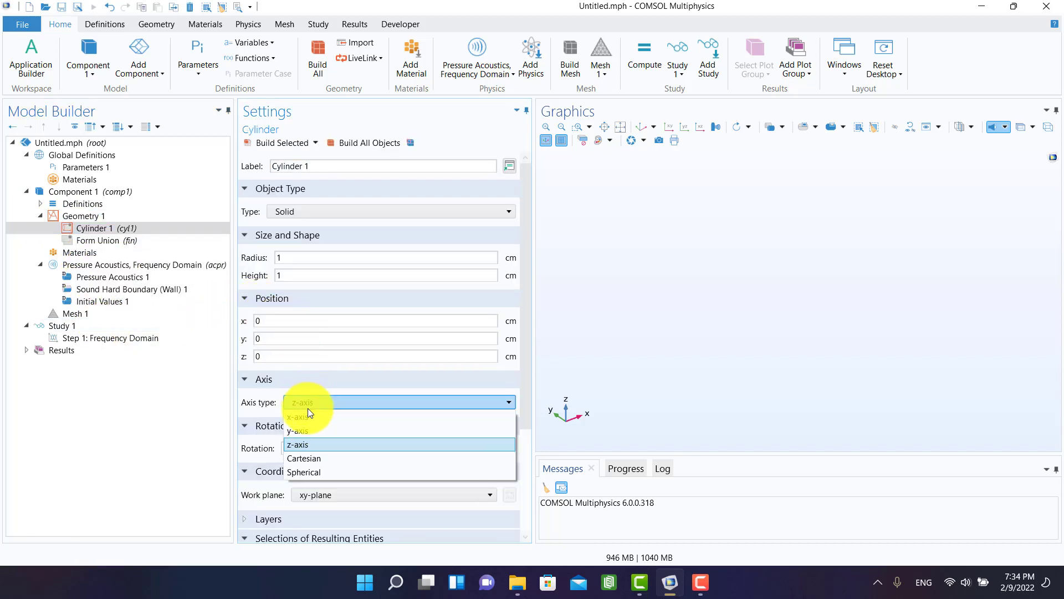
click(308, 416)
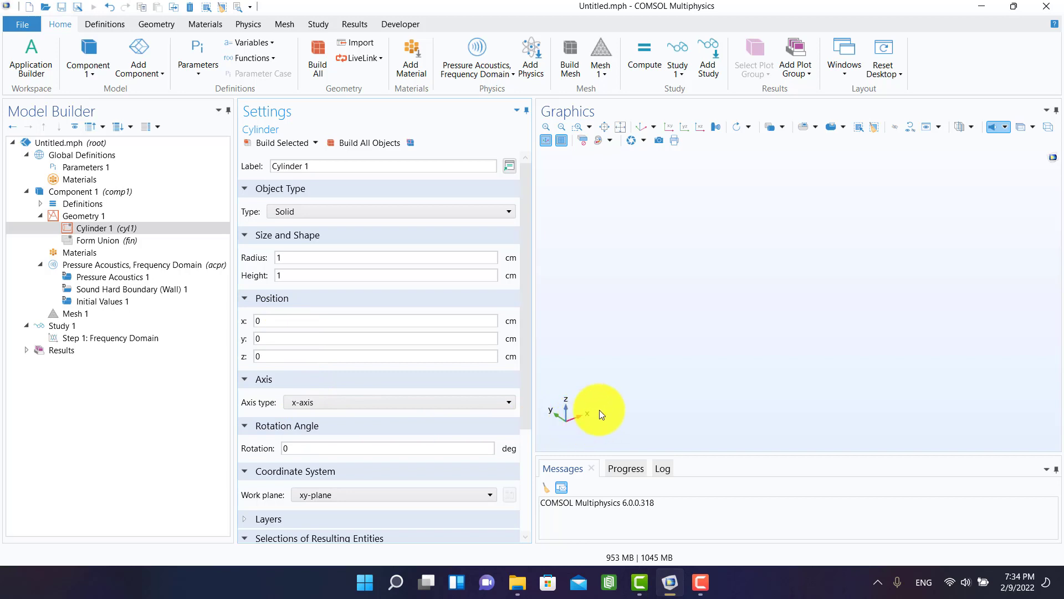
click(292, 277)
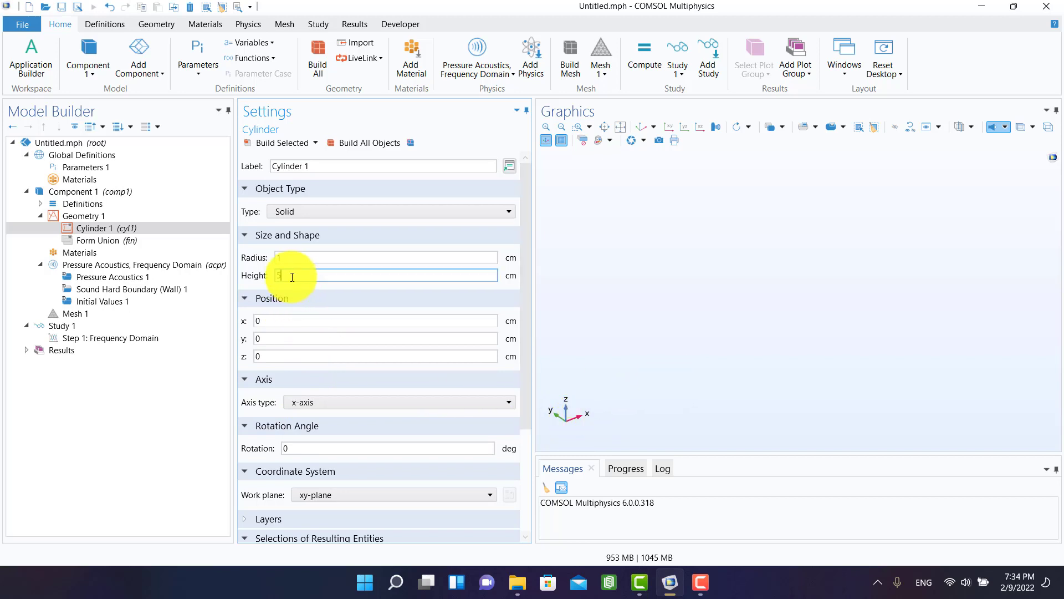
key(Return)
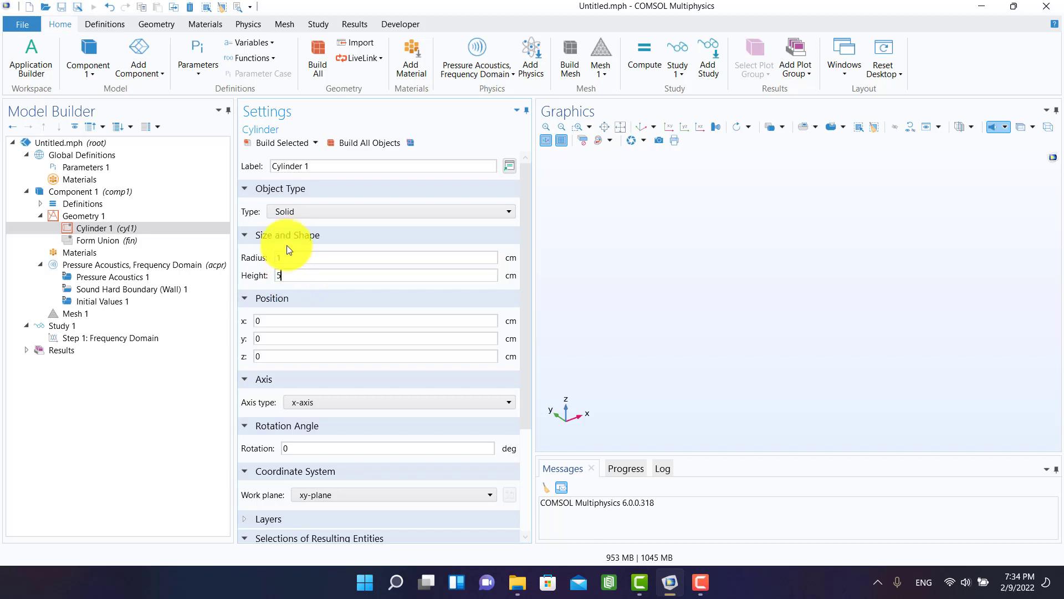
click(274, 148)
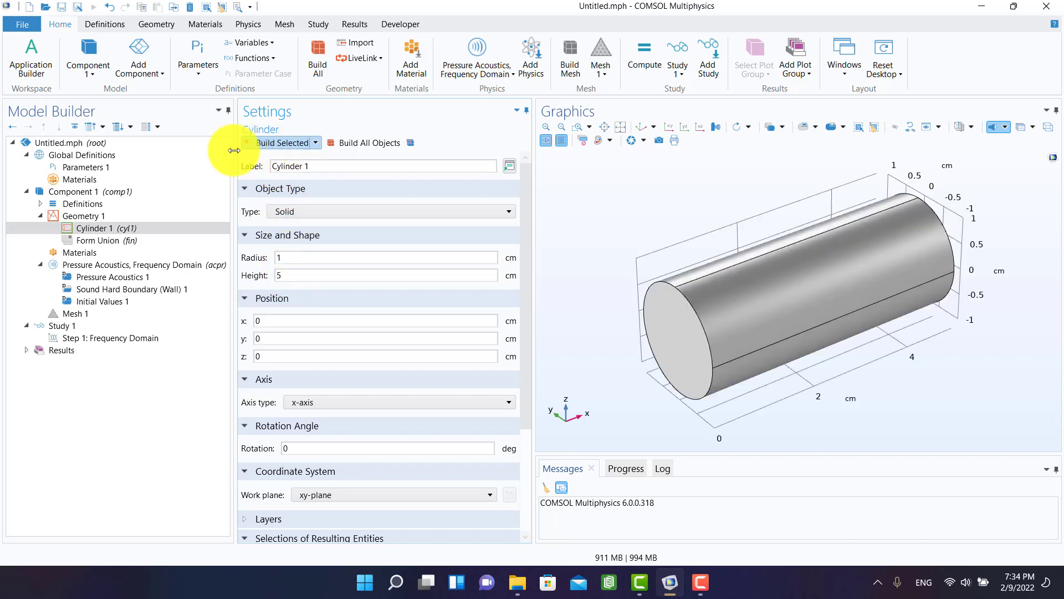
Add a work plane to the geometry.
right_click(80, 215)
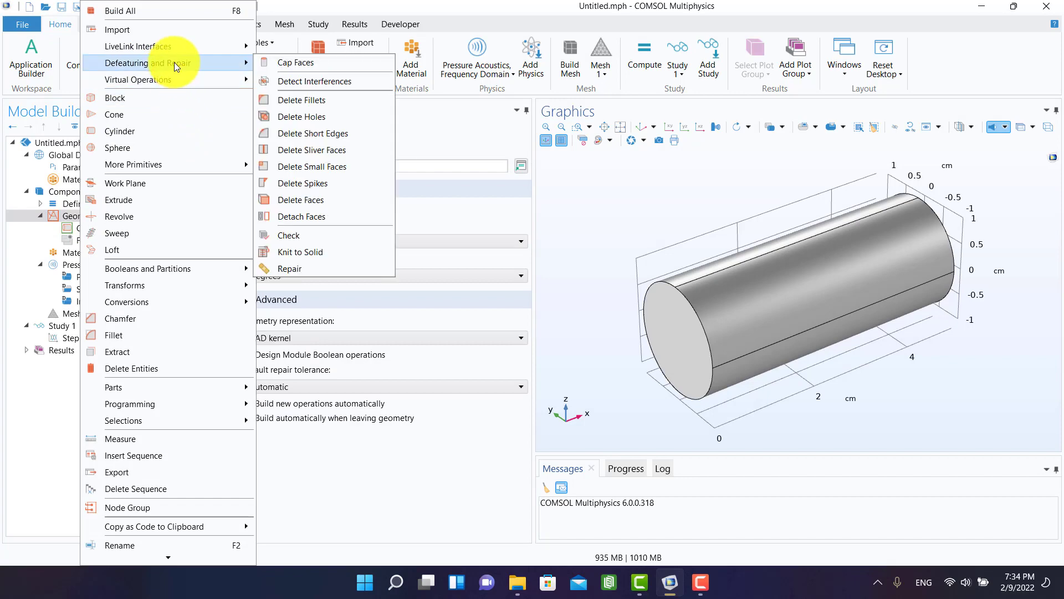
click(158, 176)
click(302, 213)
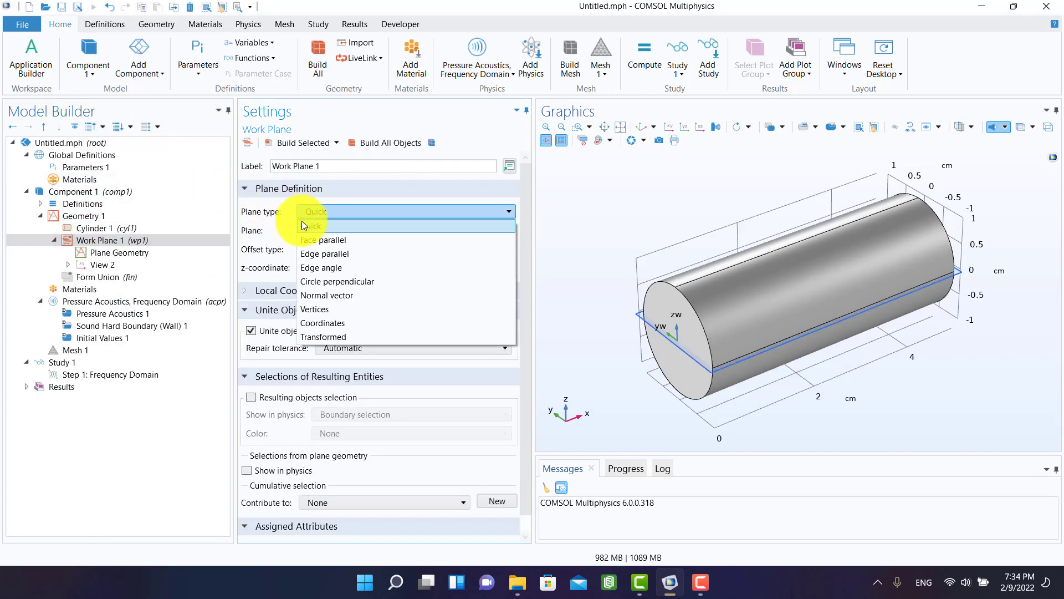
click(302, 239)
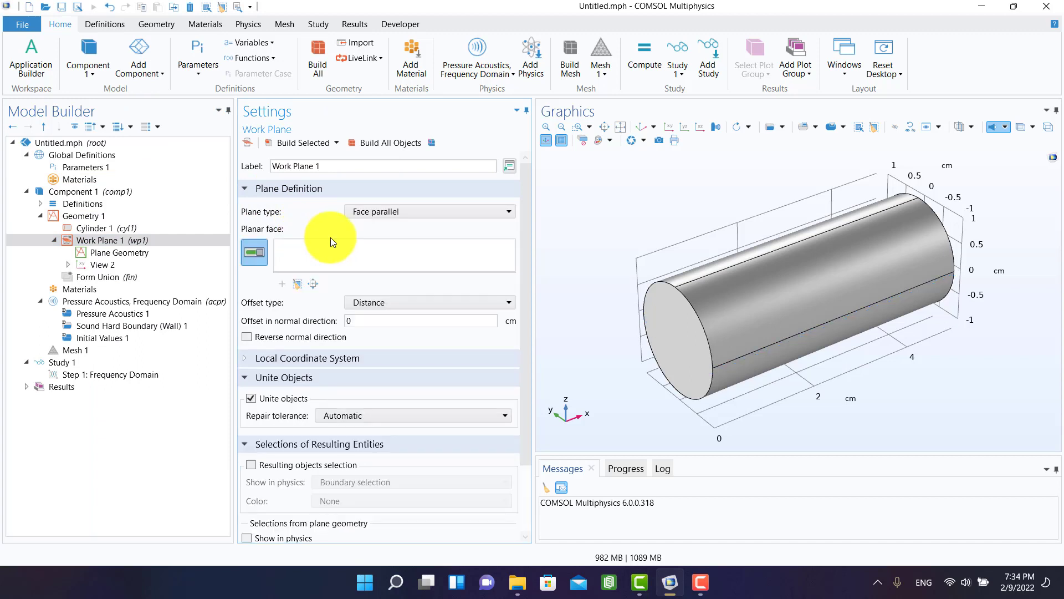
click(367, 213)
click(363, 226)
Define the work plane as the yz-plane at an x-coordinate of 5 cm and build it.
click(363, 230)
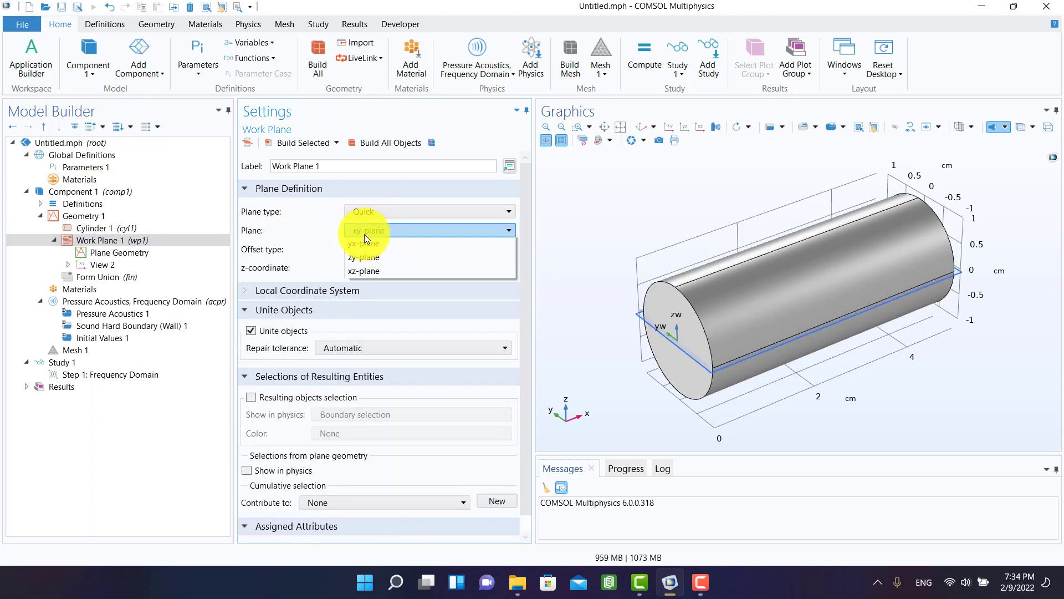
click(364, 258)
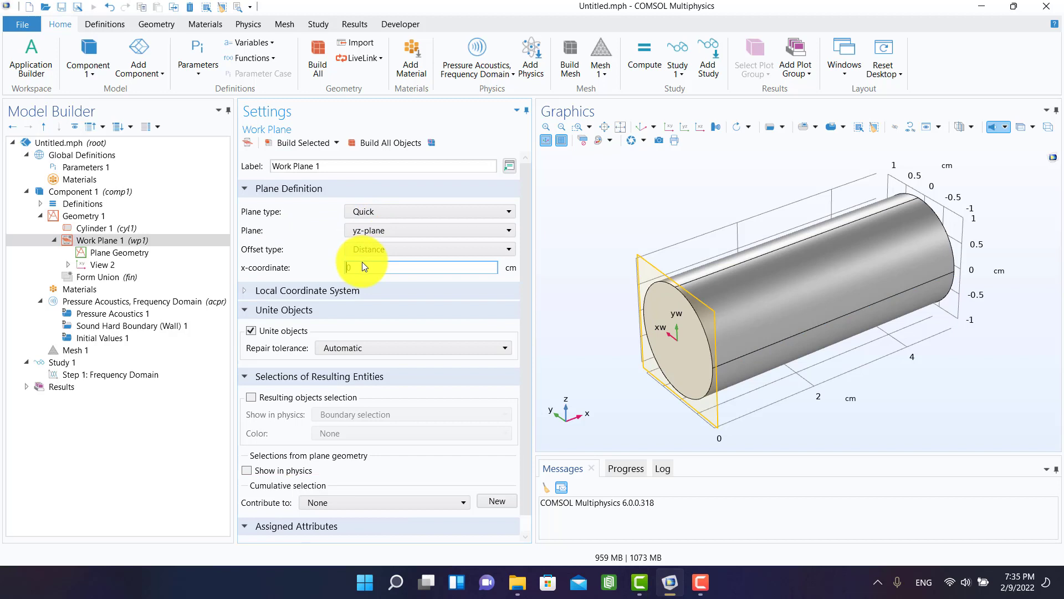
double_click(363, 263)
text(5)
click(285, 145)
Add an ellipse to the work plane's plane geometry with a-semiaxis 4 cm and b-semiaxis 2 cm, and build it.
click(111, 242)
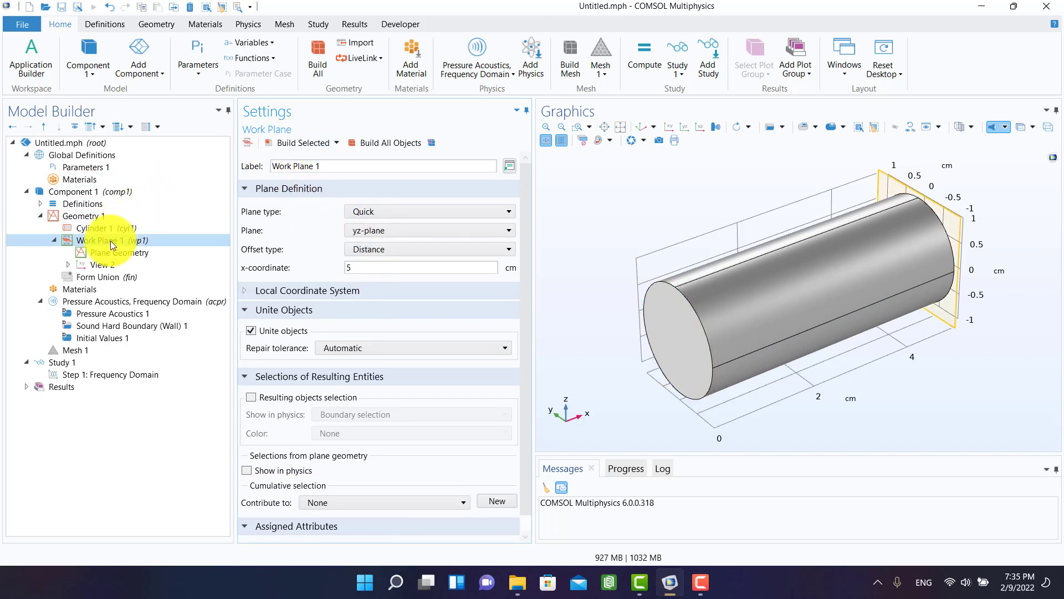
right_click(108, 241)
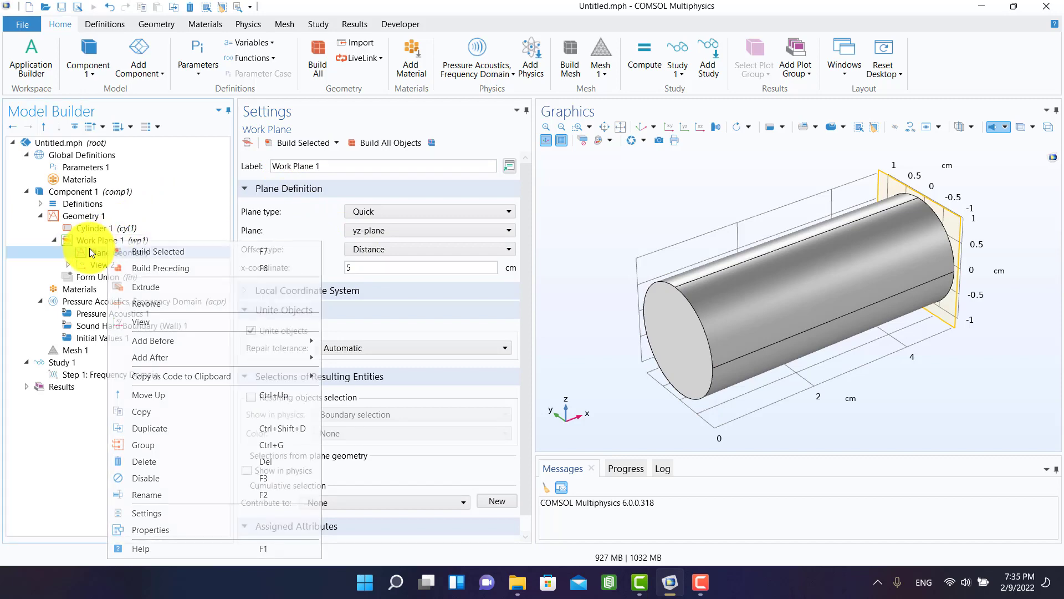
click(92, 252)
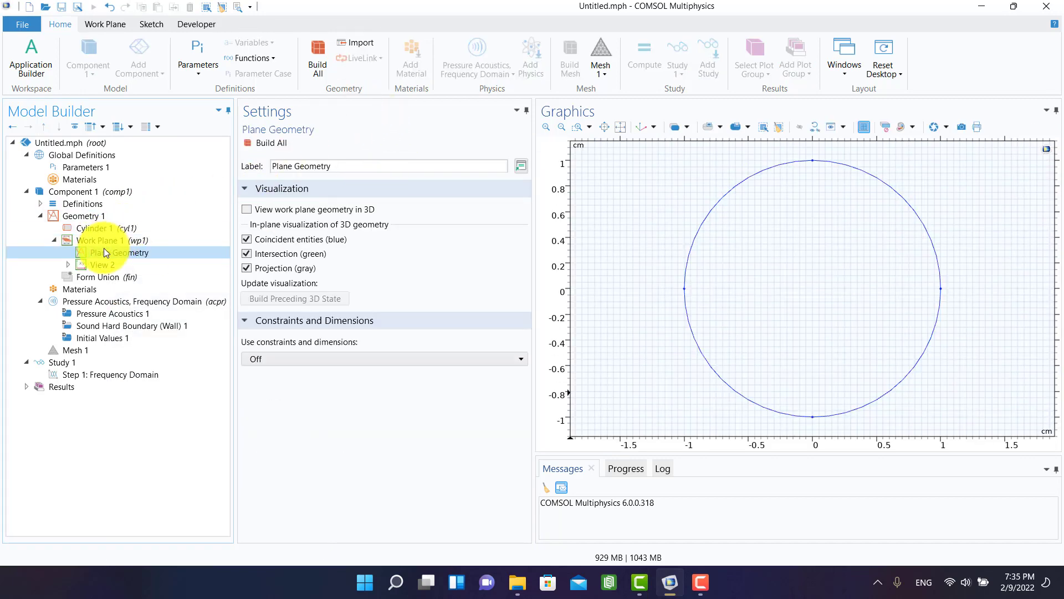
right_click(104, 249)
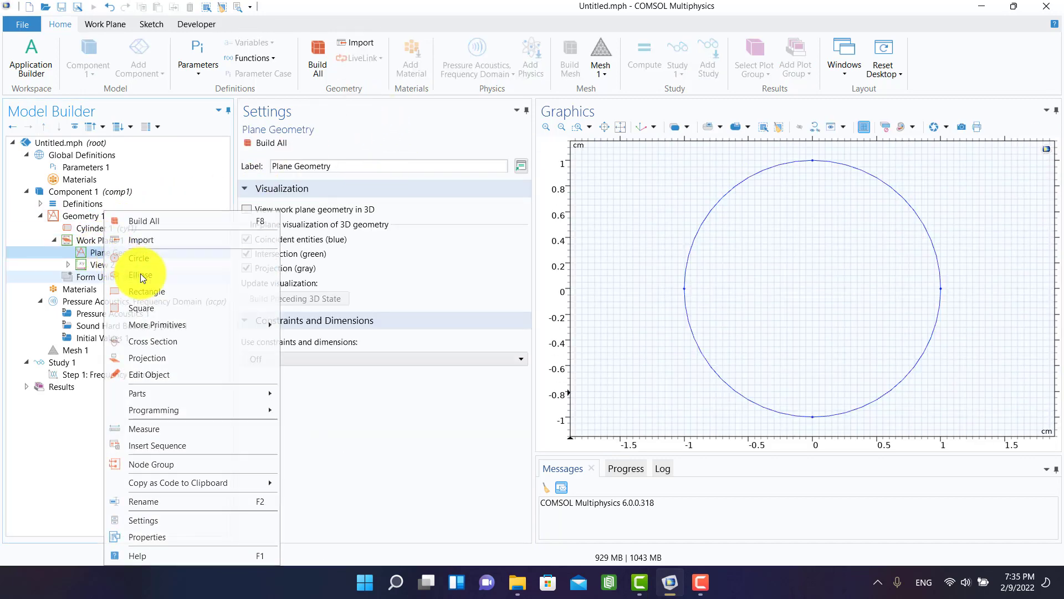
click(141, 274)
double_click(333, 258)
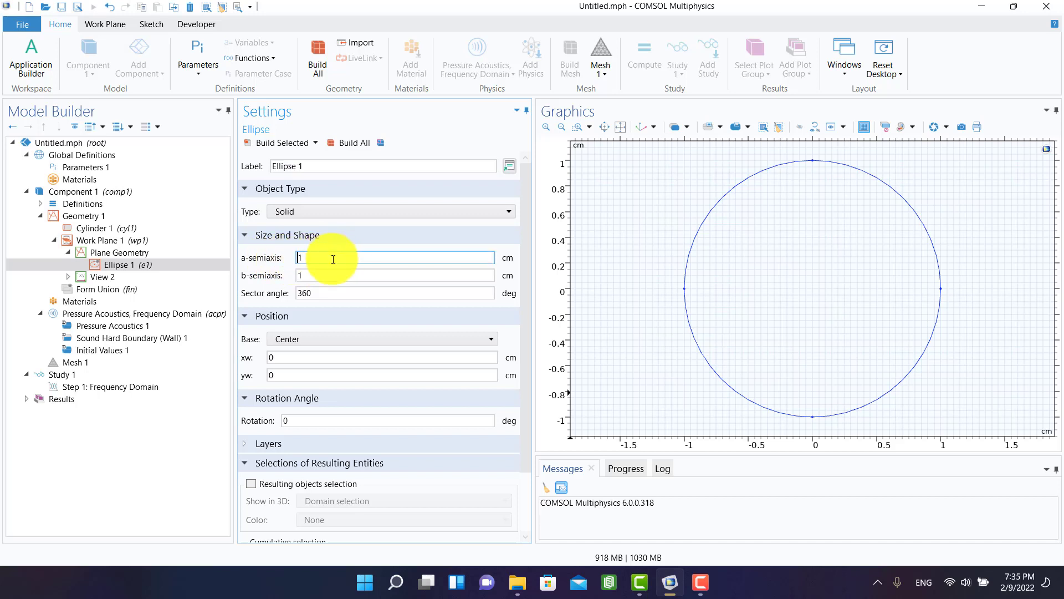
text(4)
key(Tab)
text(2)
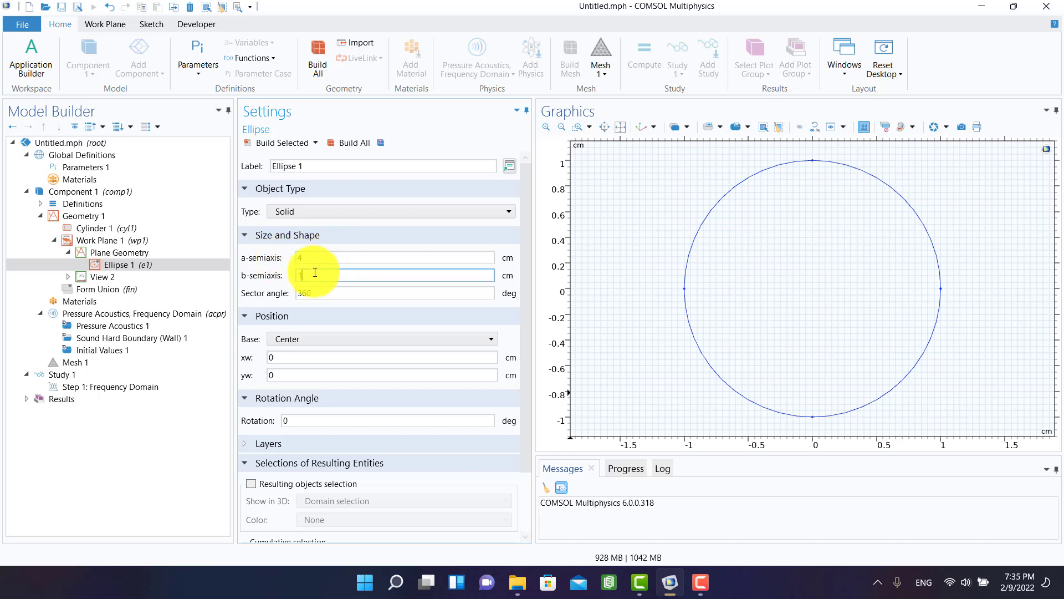
click(272, 145)
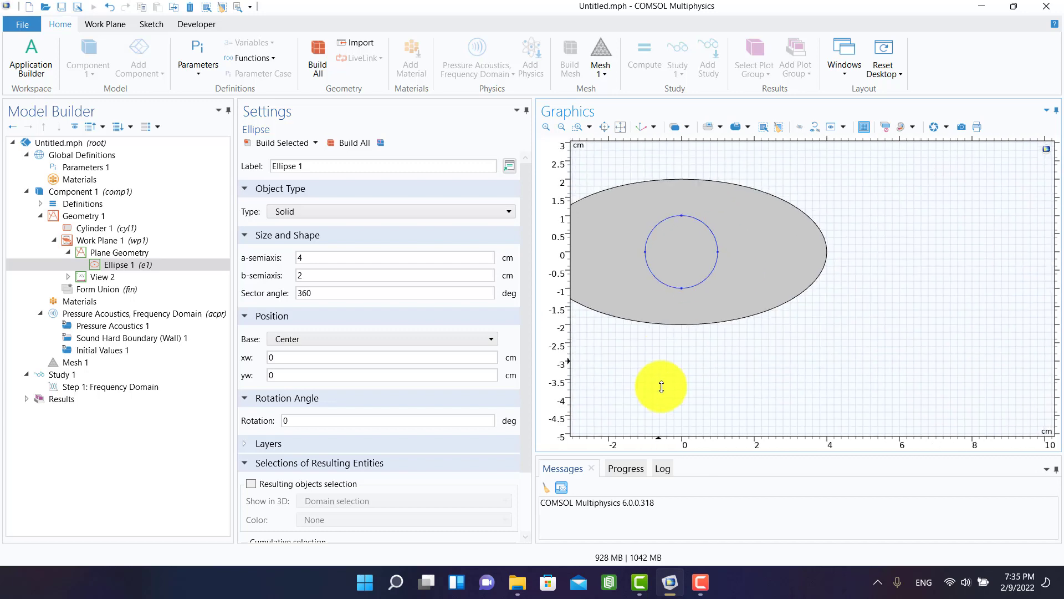
Set the ellipse's a-semiaxis to 6 cm and its b-semiaxis to 3 cm, and rebuild it.
double_click(312, 256)
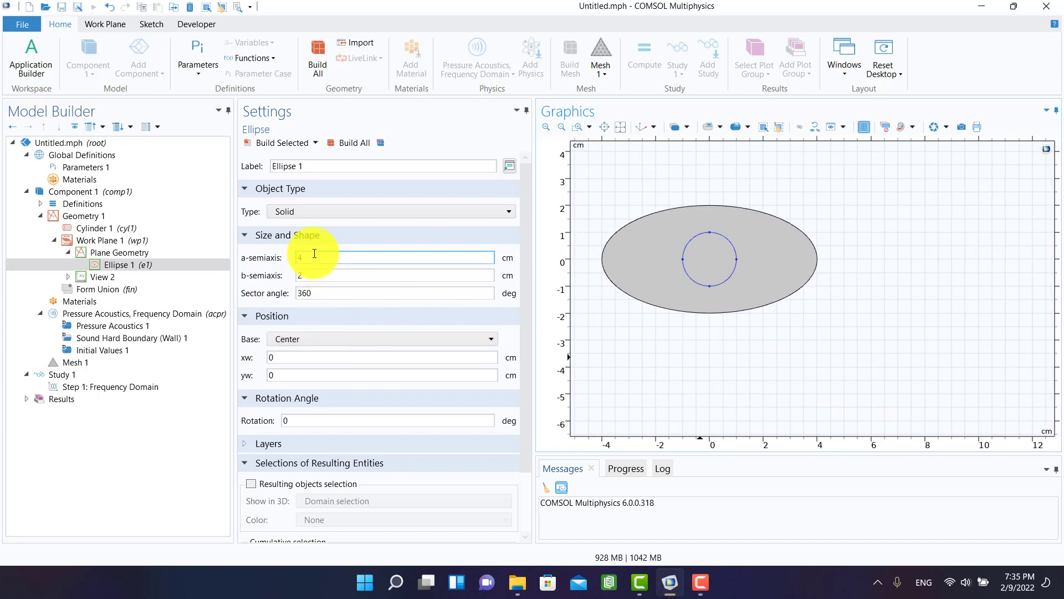
text(5)
key(Tab)
double_click(308, 275)
text(3)
double_click(317, 258)
text(6)
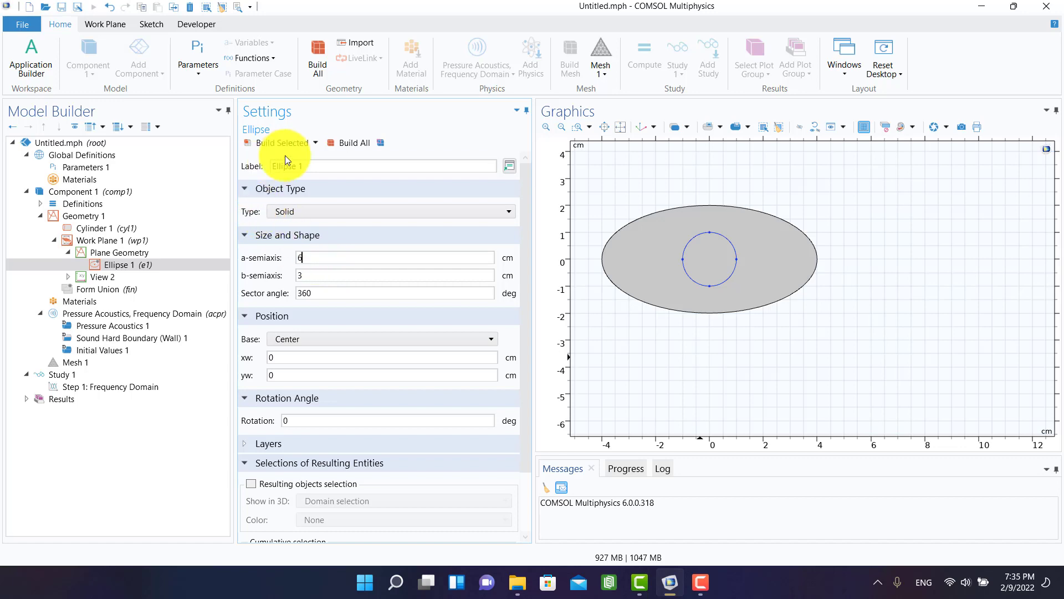
click(281, 143)
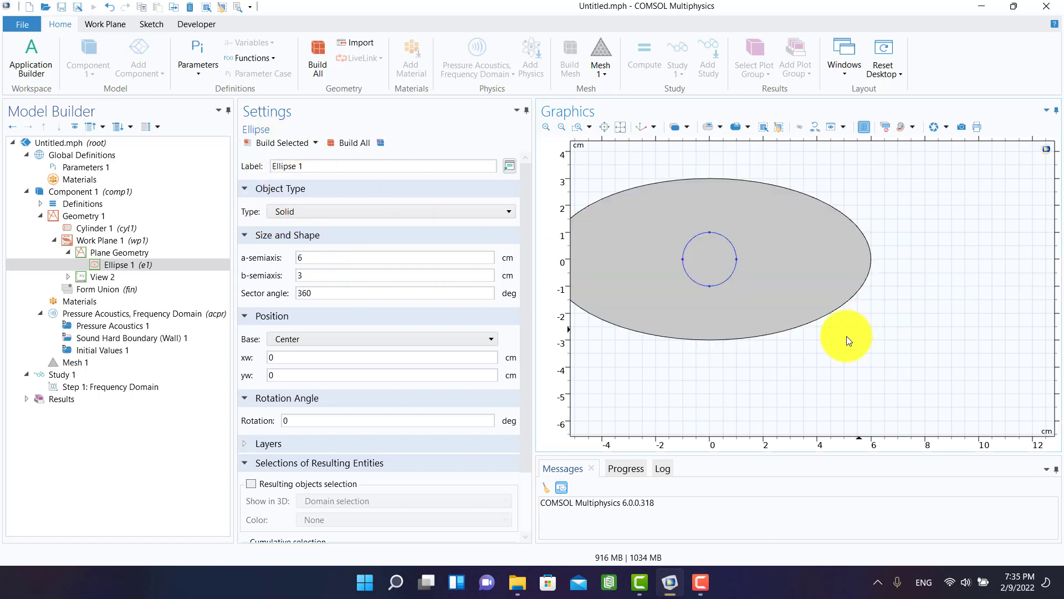
Extrude the ellipse's work plane by a distance of 30 cm, and build the extrusion.
click(86, 241)
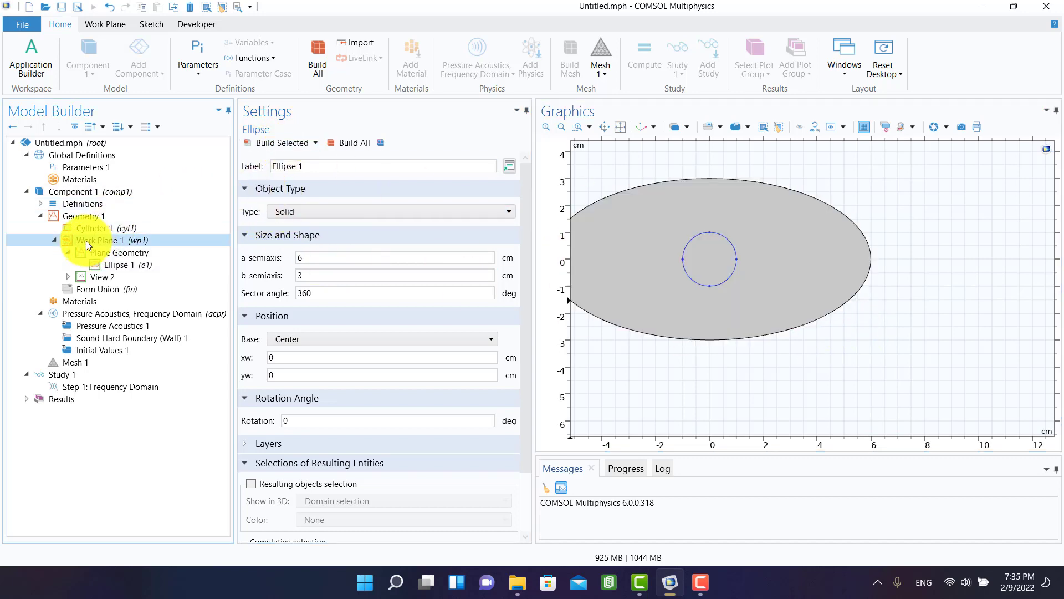
right_click(85, 242)
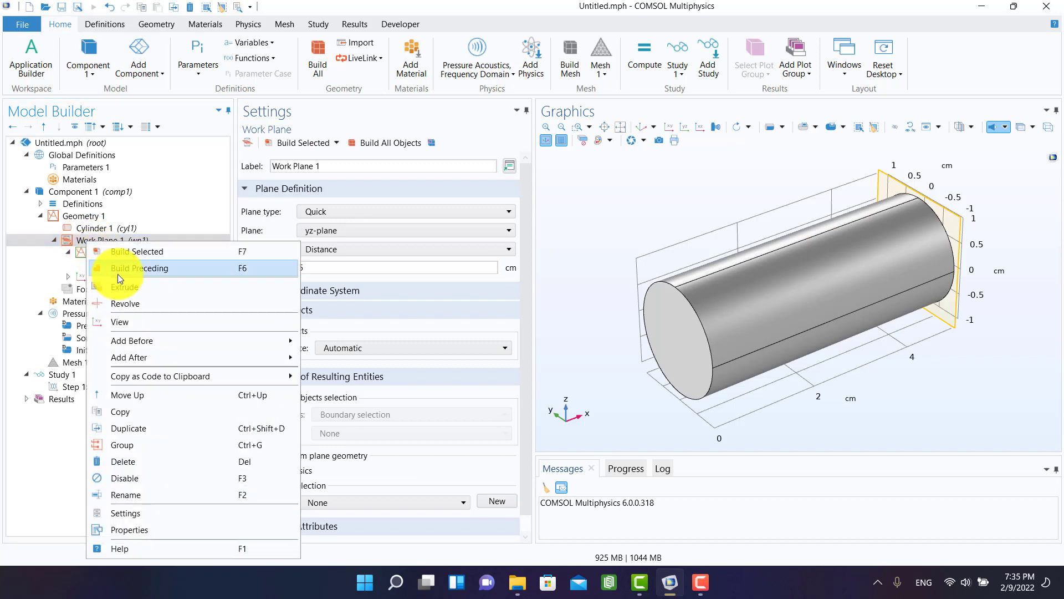
click(123, 287)
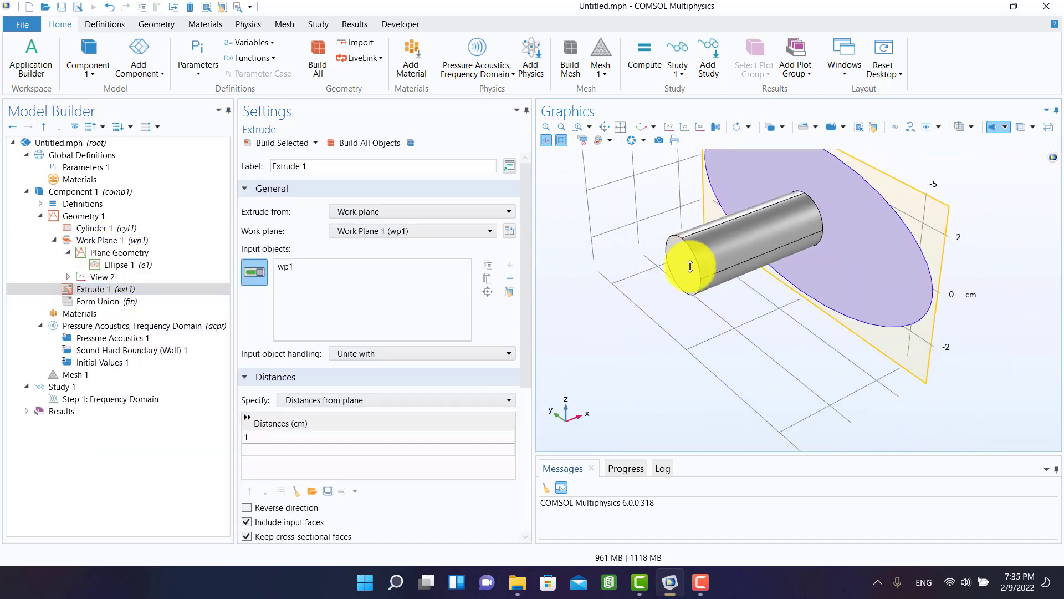
click(274, 437)
text(30)
click(268, 144)
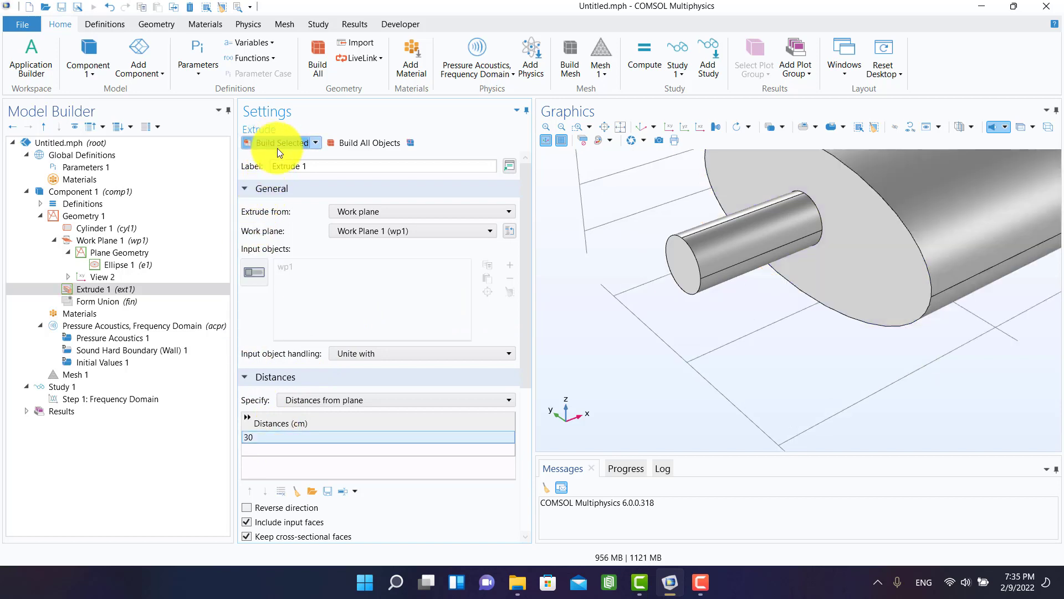
right_drag(794, 342, 737, 396)
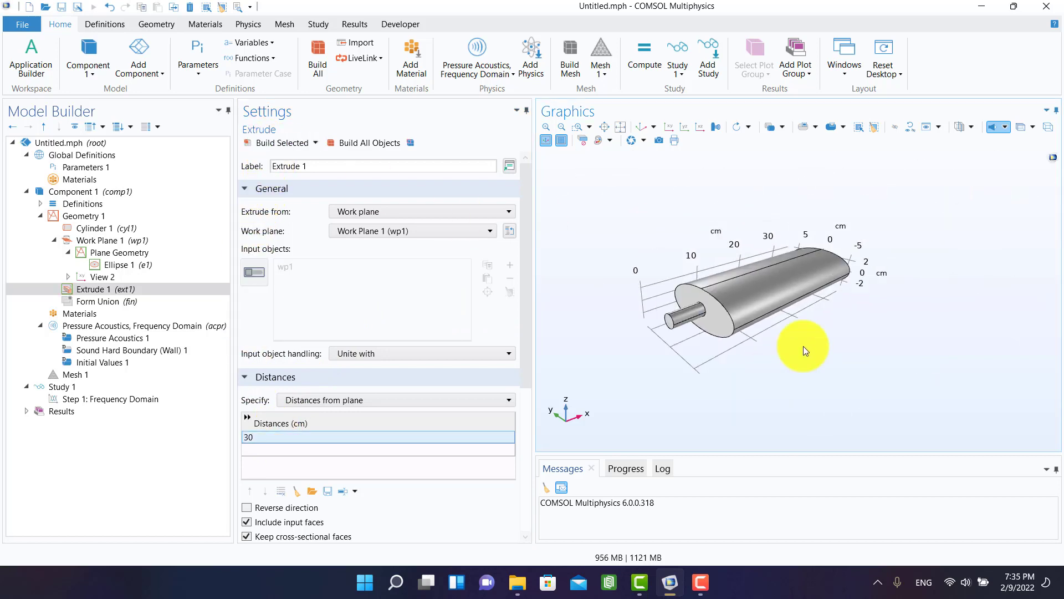
click(640, 127)
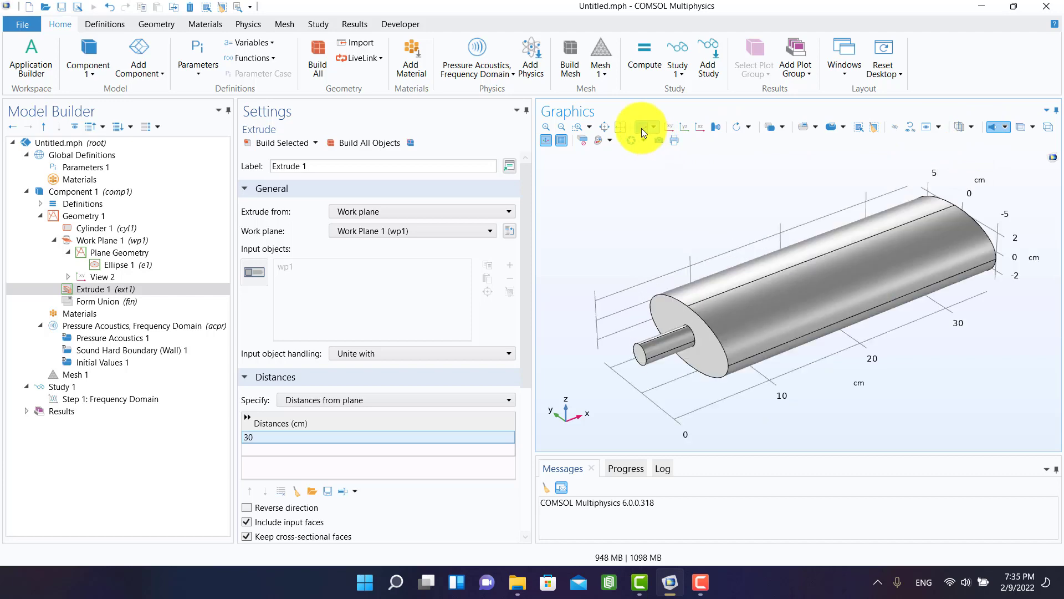
Add a second cylinder to the geometry.
click(95, 219)
right_click(94, 220)
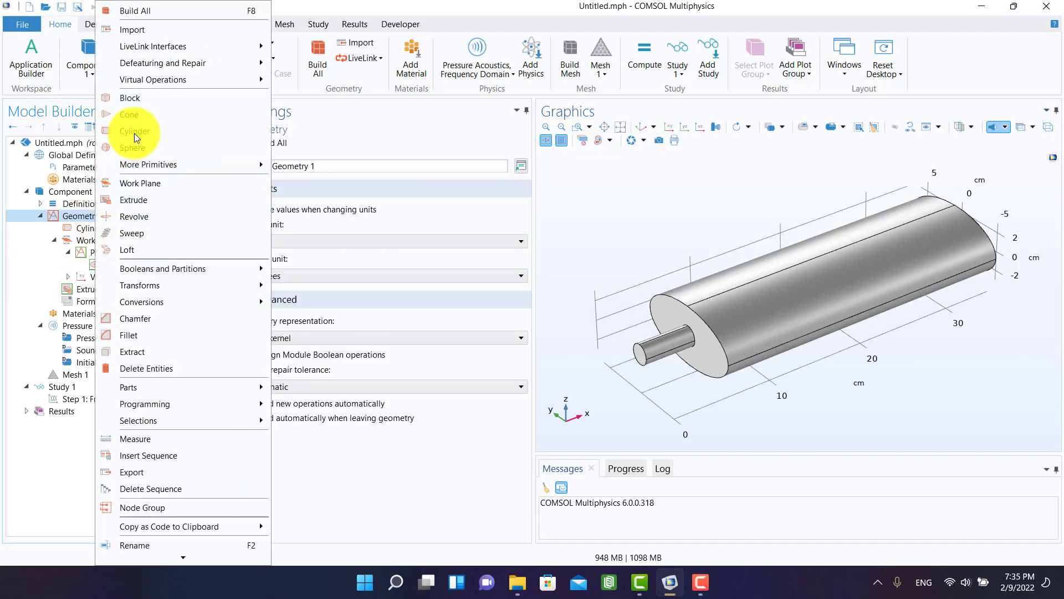
click(134, 131)
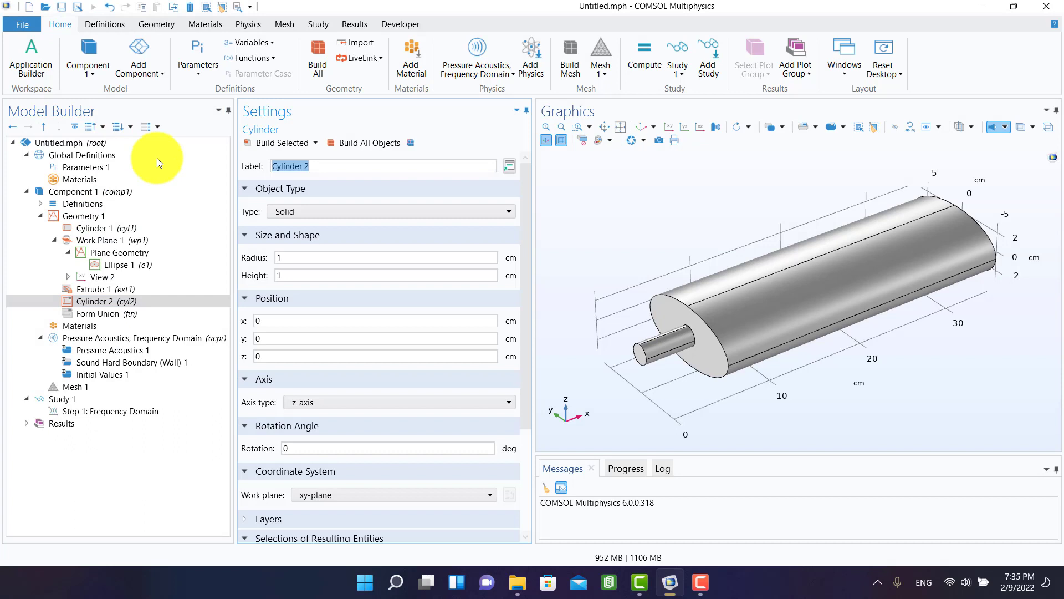
click(94, 286)
click(95, 301)
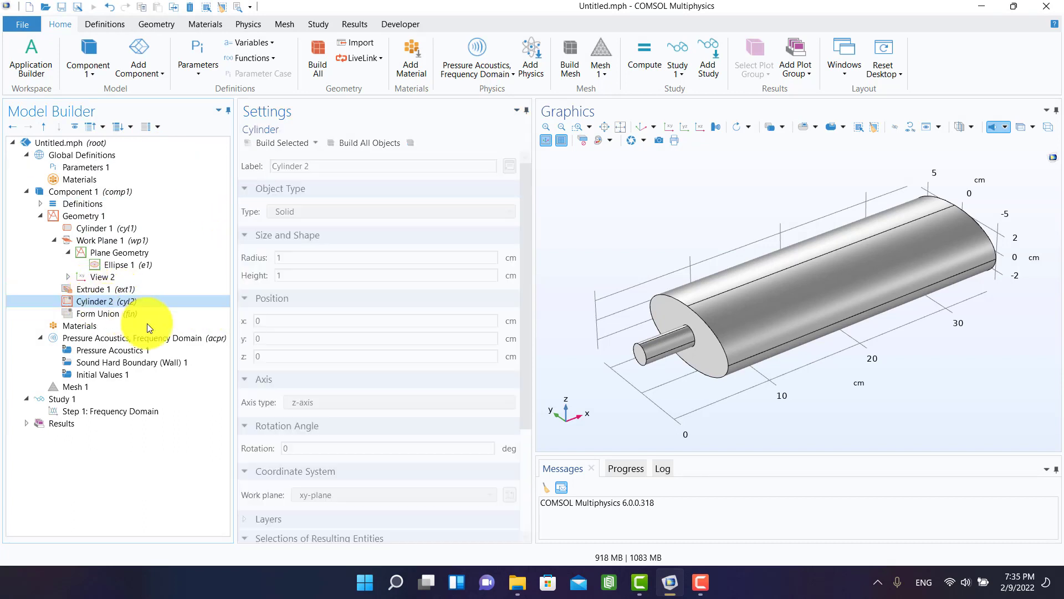
Give the second cylinder a height of 5 cm, an x-position of 35 cm and the x-axis as its axis, and build it.
click(275, 322)
text(35)
click(287, 272)
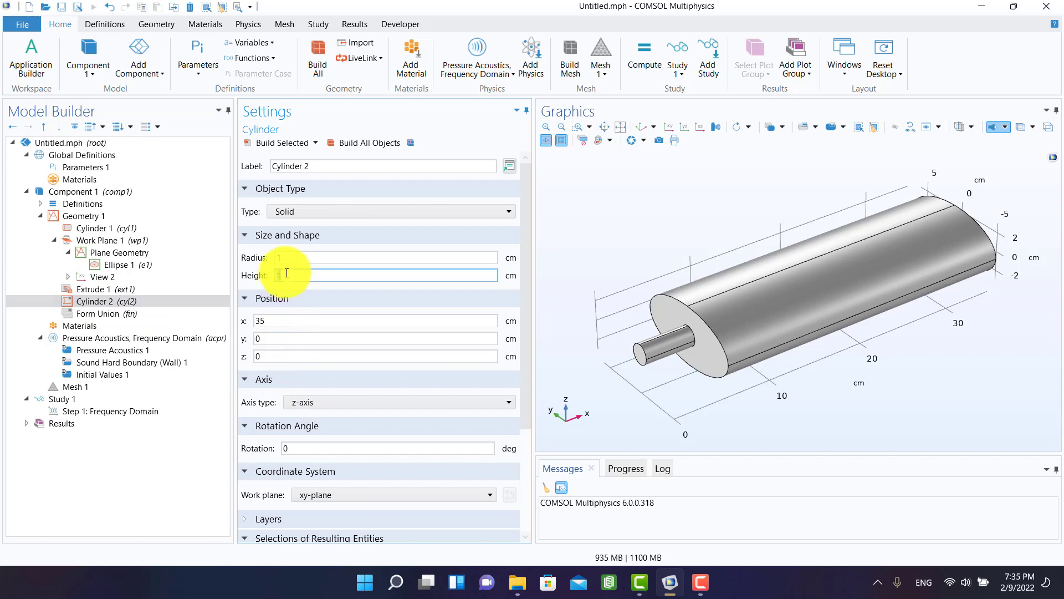
text(5)
click(316, 402)
click(315, 410)
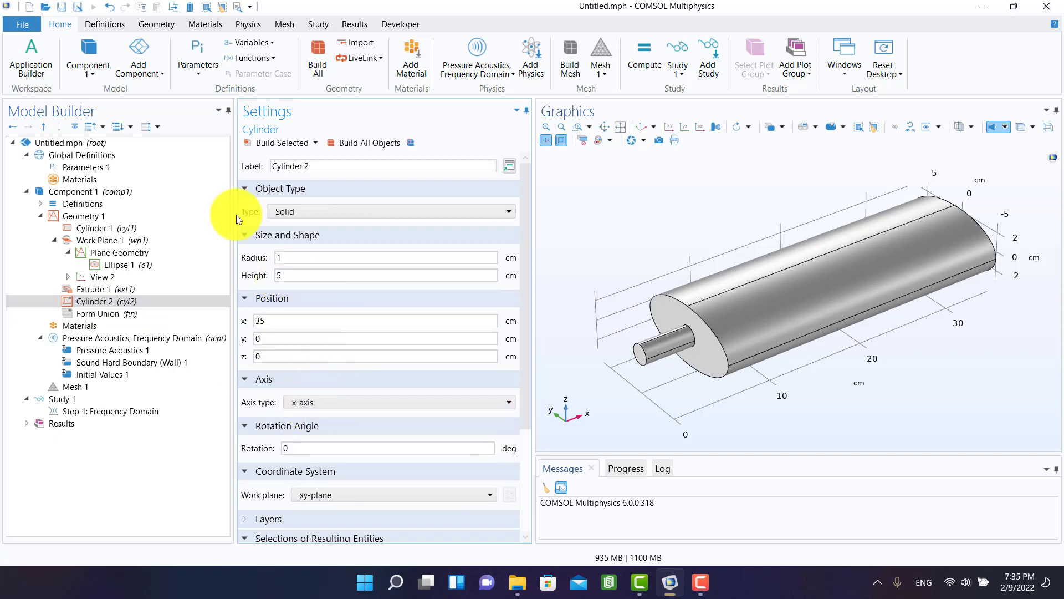
click(264, 137)
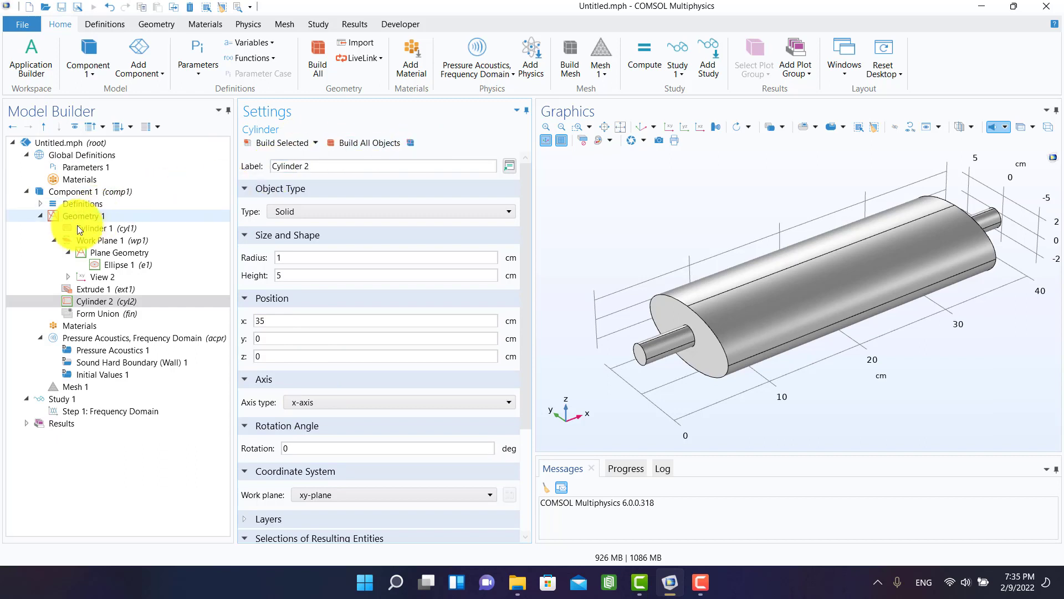
Add Air from the recent materials to the component, covering all domains.
click(42, 216)
click(63, 231)
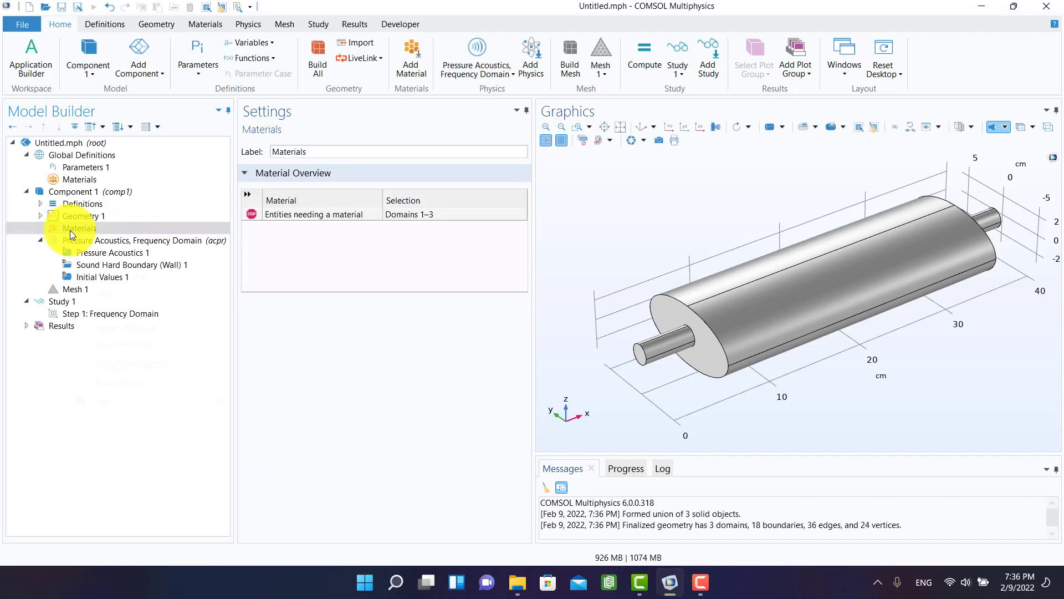
right_click(70, 231)
click(93, 239)
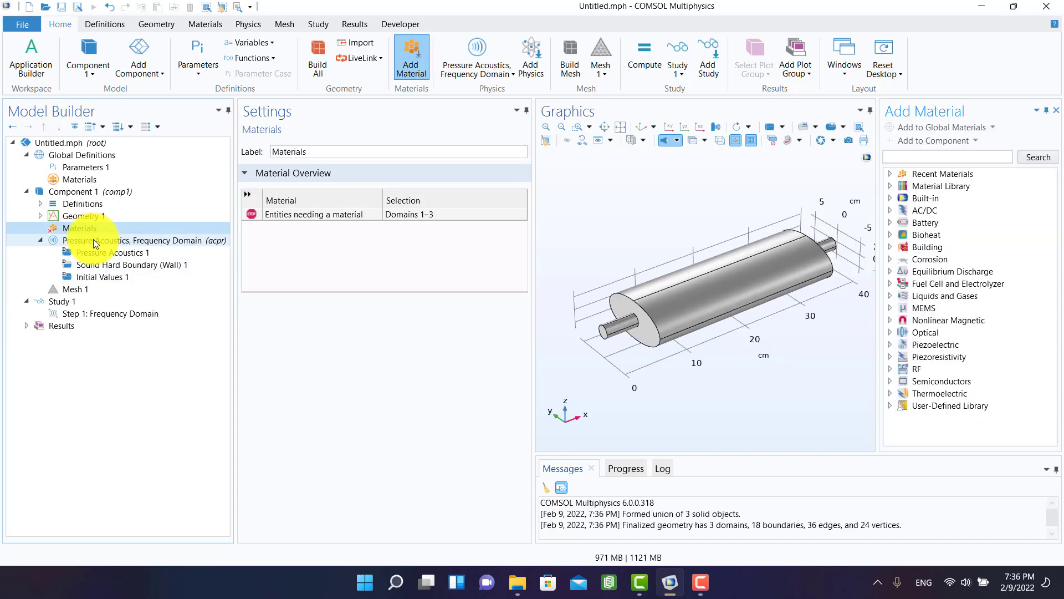
click(889, 178)
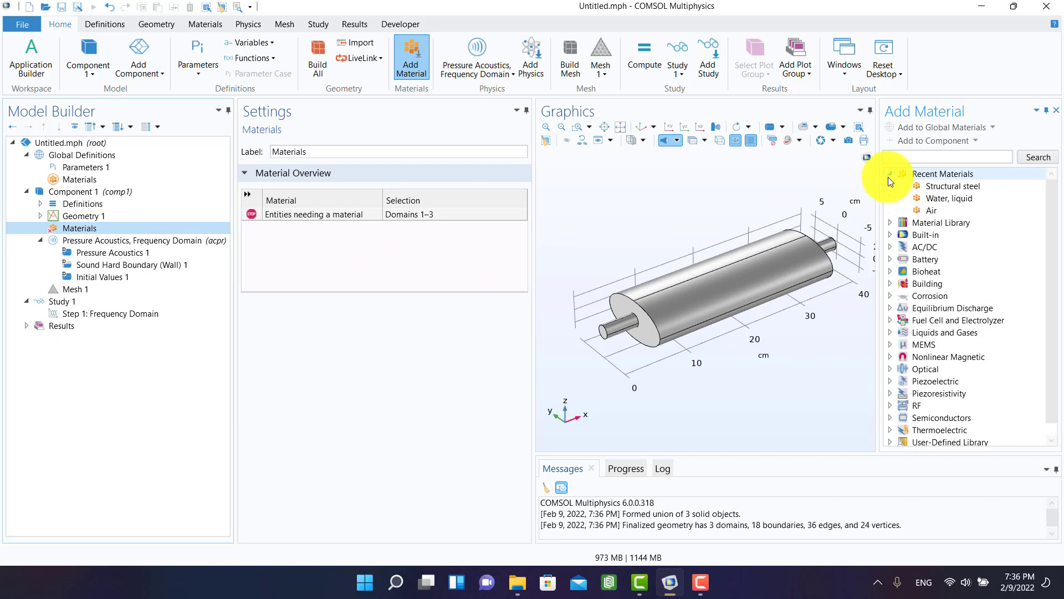
click(921, 210)
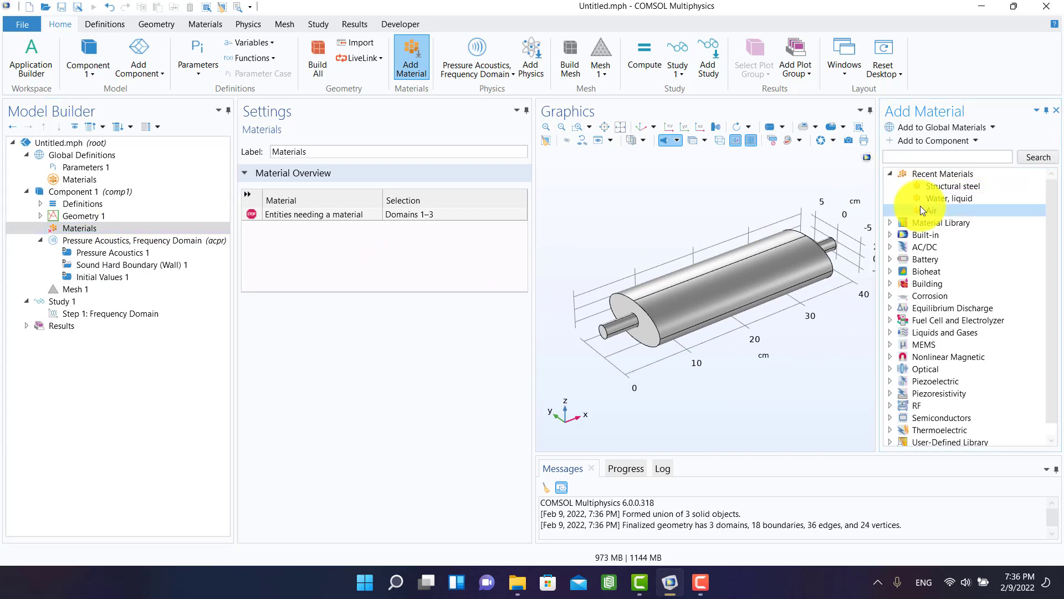
click(910, 145)
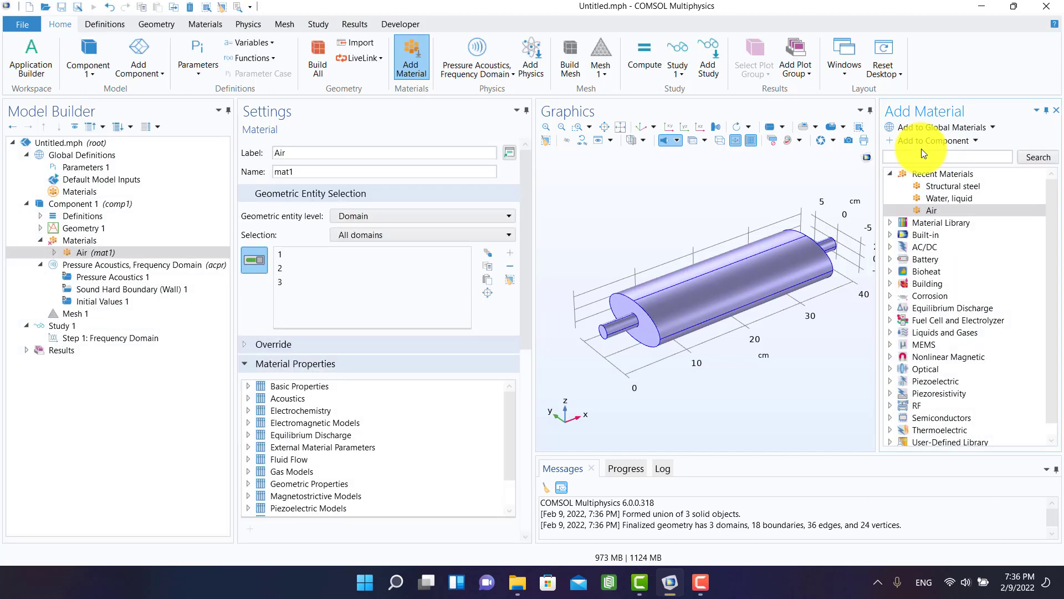
click(1056, 110)
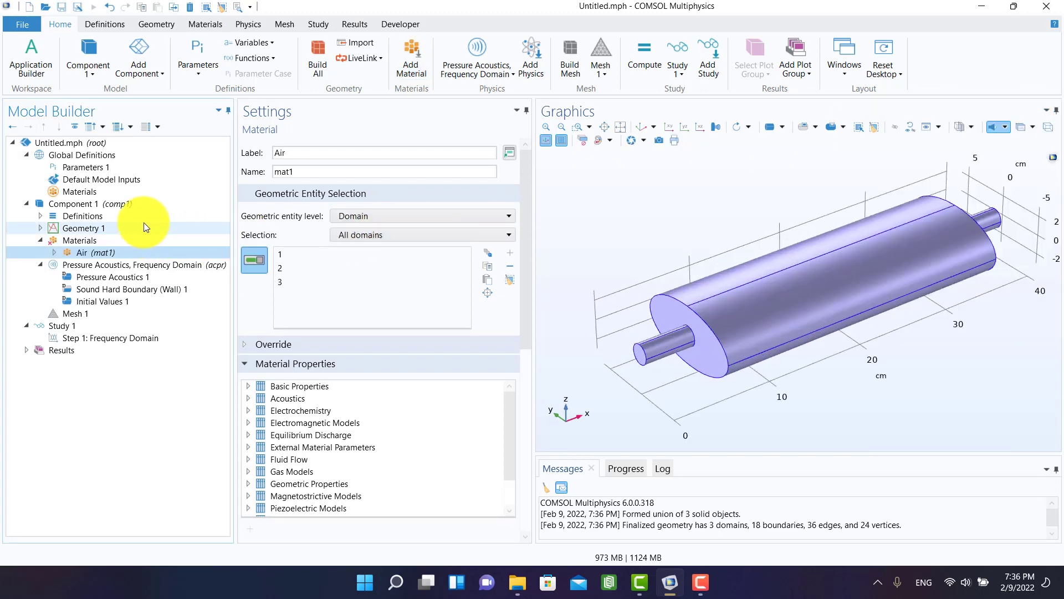
Add a Port condition to the pressure acoustics physics on the first cylinder's outer end face.
click(112, 263)
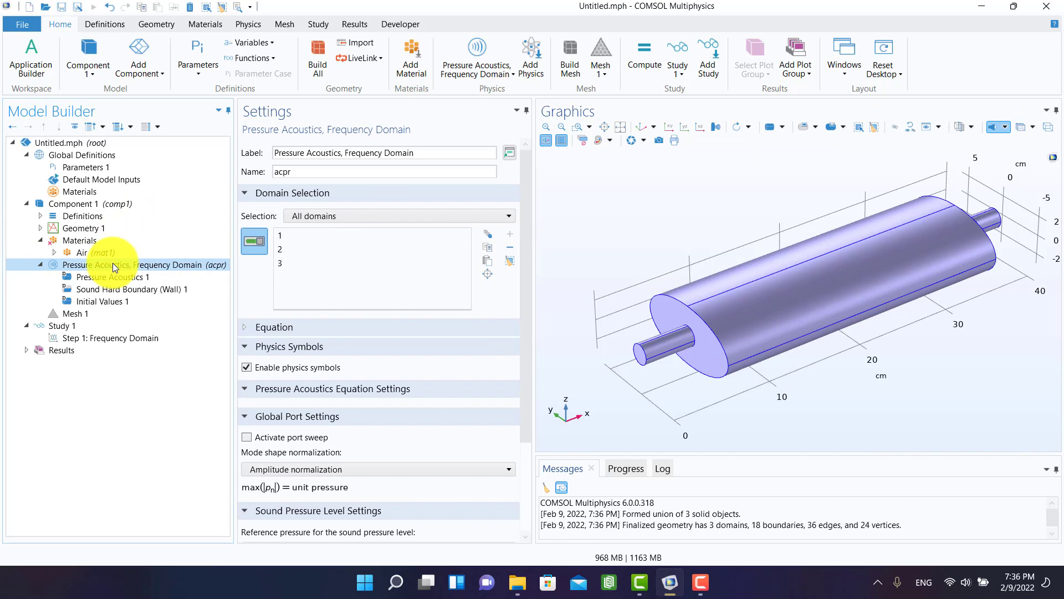
right_click(112, 263)
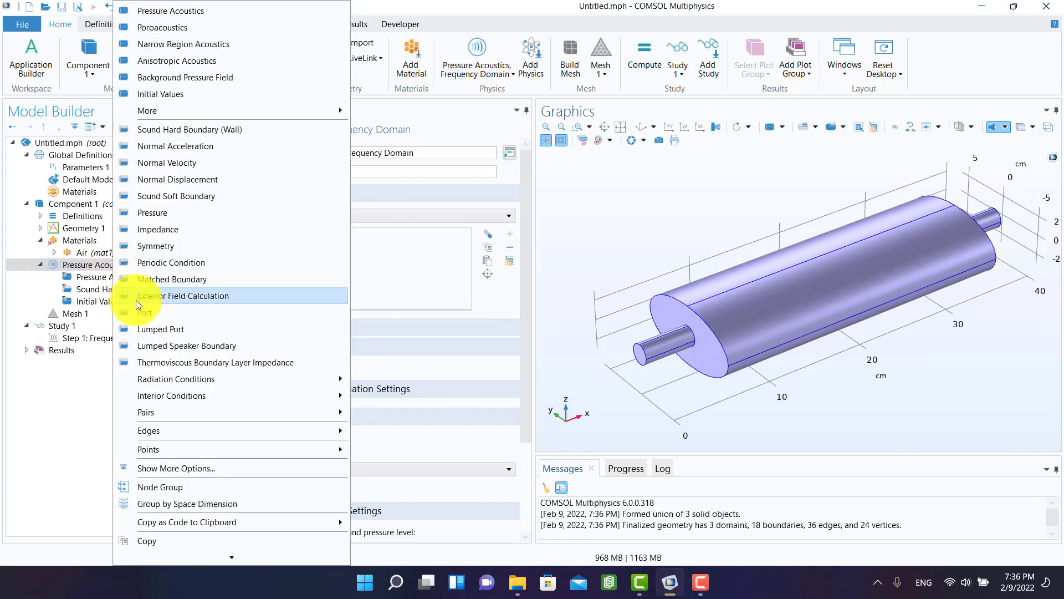
key(Escape)
click(641, 354)
Make Port 1 a circular port with an incident wave amplitude of 1 Pa.
click(263, 423)
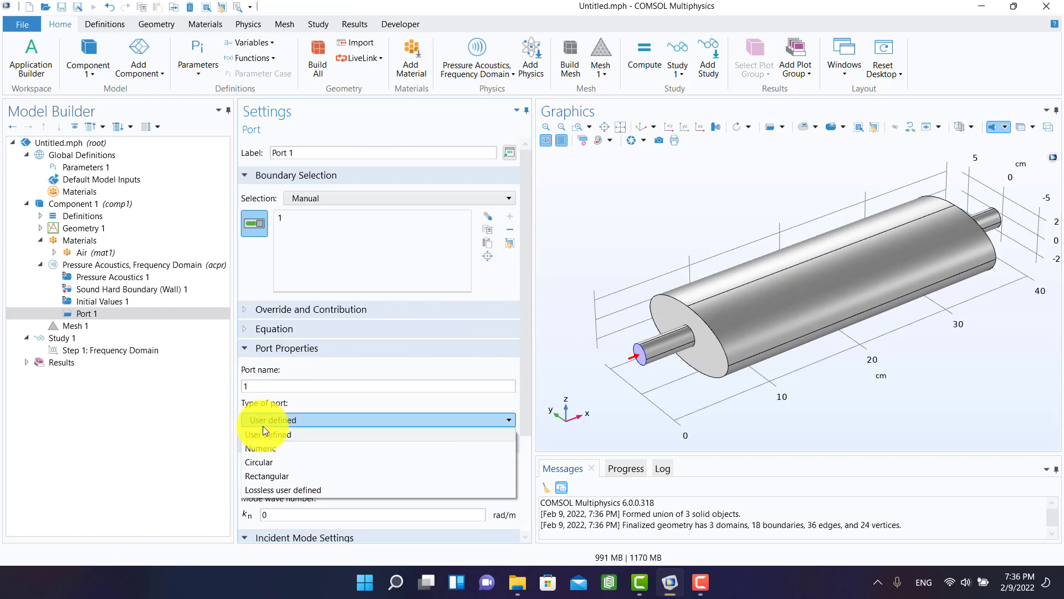
click(264, 464)
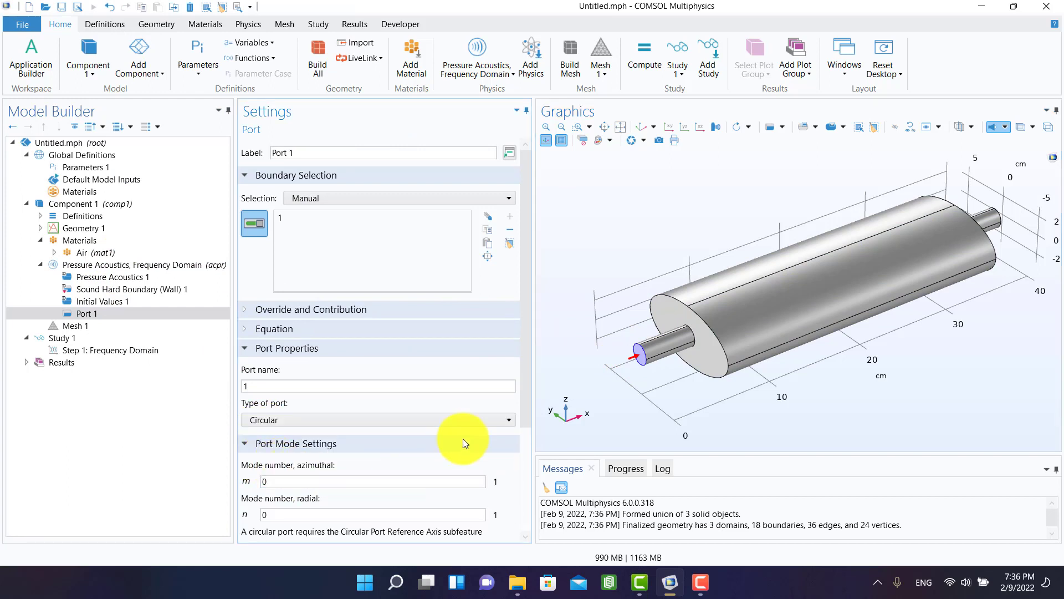
drag(527, 392, 530, 480)
scroll(348, 480, down, 1)
click(324, 504)
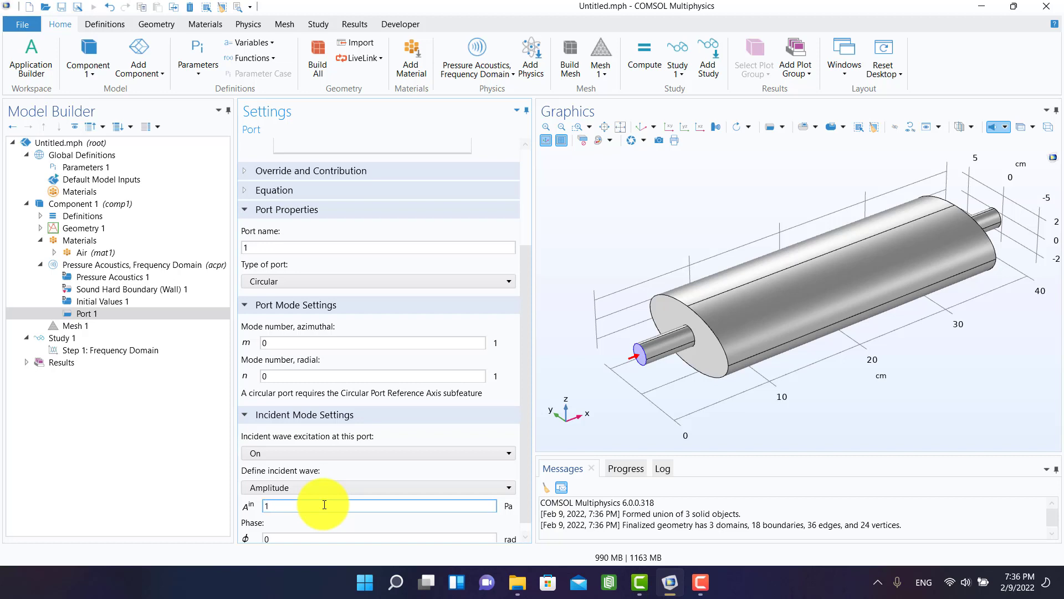
click(141, 444)
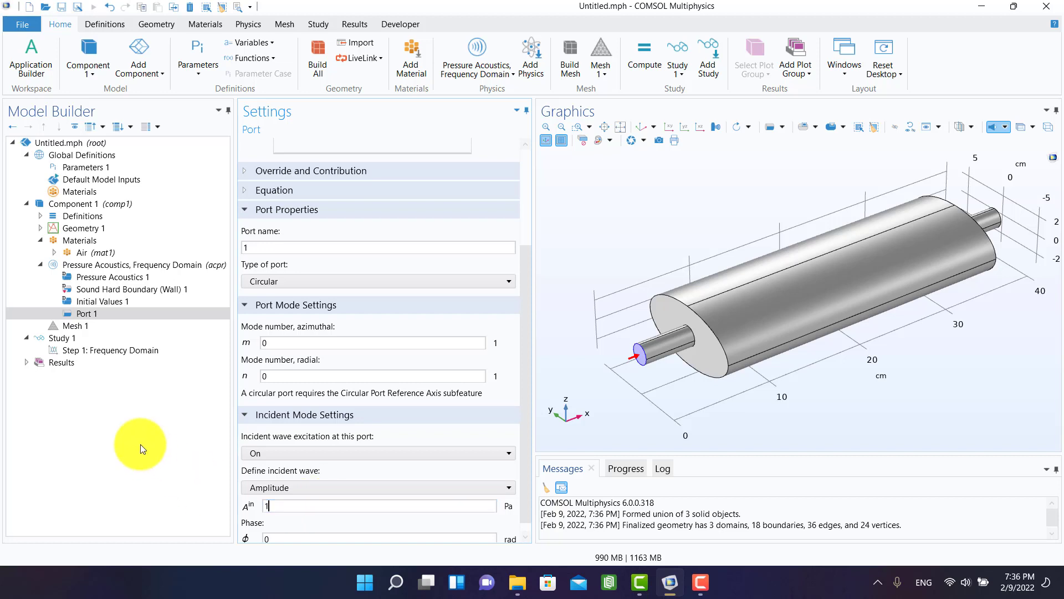
Add a Circular Port Reference Axis to Port 1, keeping only opposite points 1 and 4 of its end face selected.
right_click(79, 318)
mouse_move(201, 330)
click(314, 331)
scroll(638, 320, up, 3)
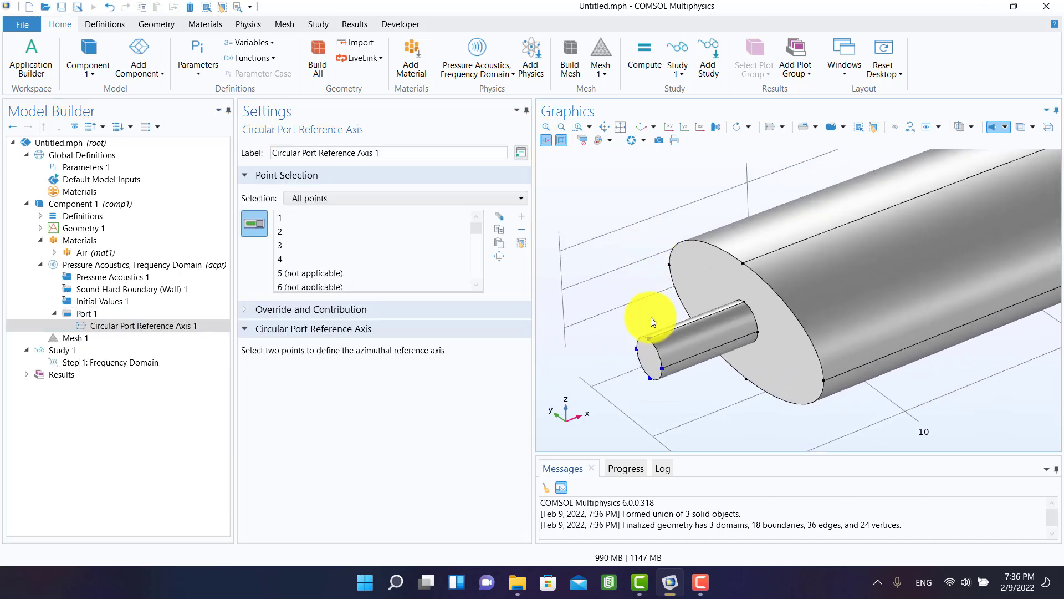
click(650, 341)
click(651, 379)
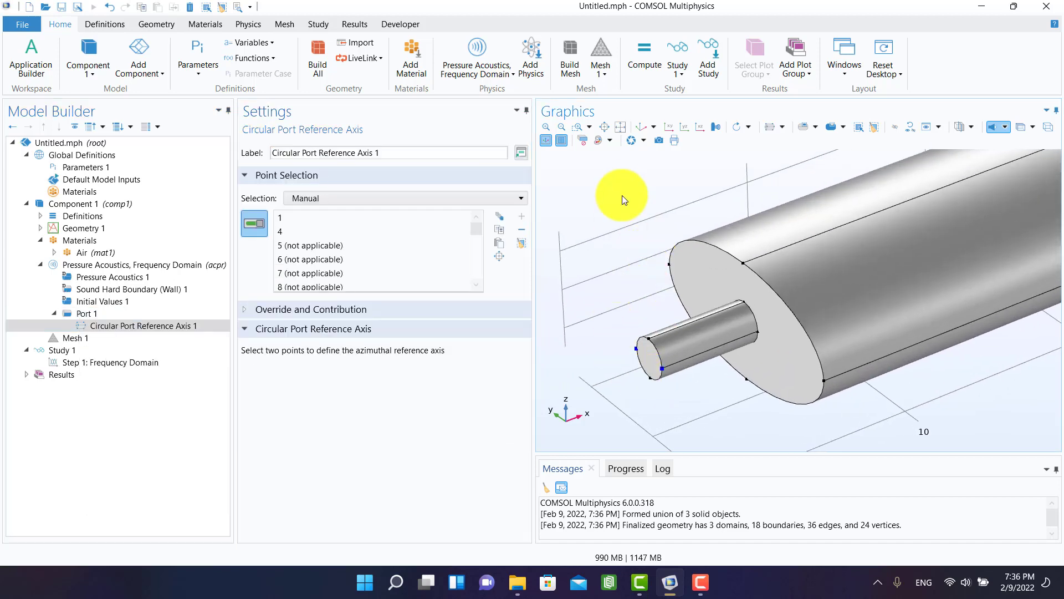
scroll(620, 260, down, 3)
scroll(603, 341, down, 2)
right_drag(603, 341, 601, 353)
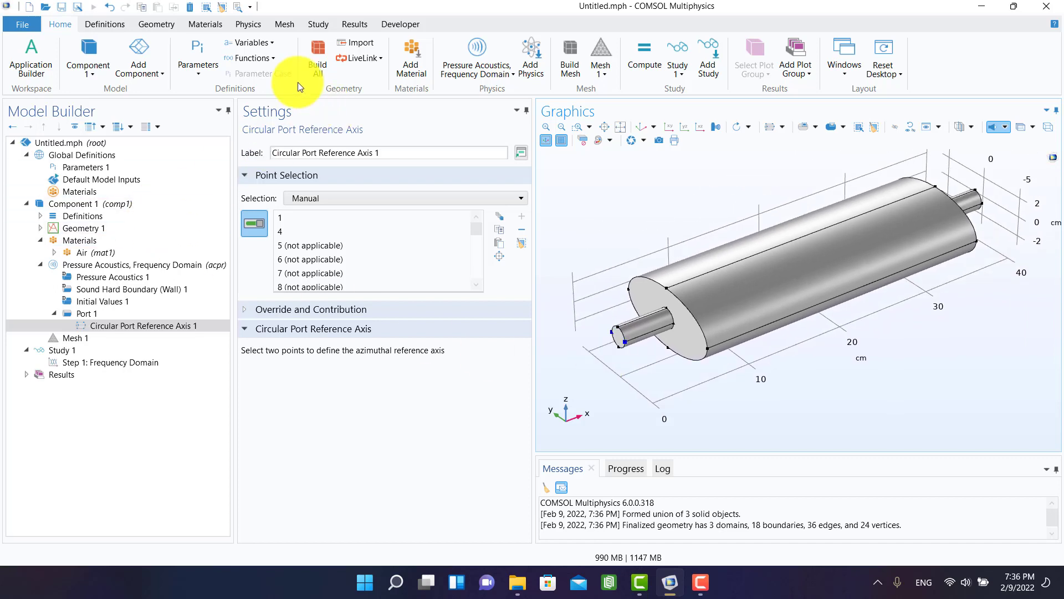
Add a second Port condition on the outer end face of the second cylinder.
click(254, 23)
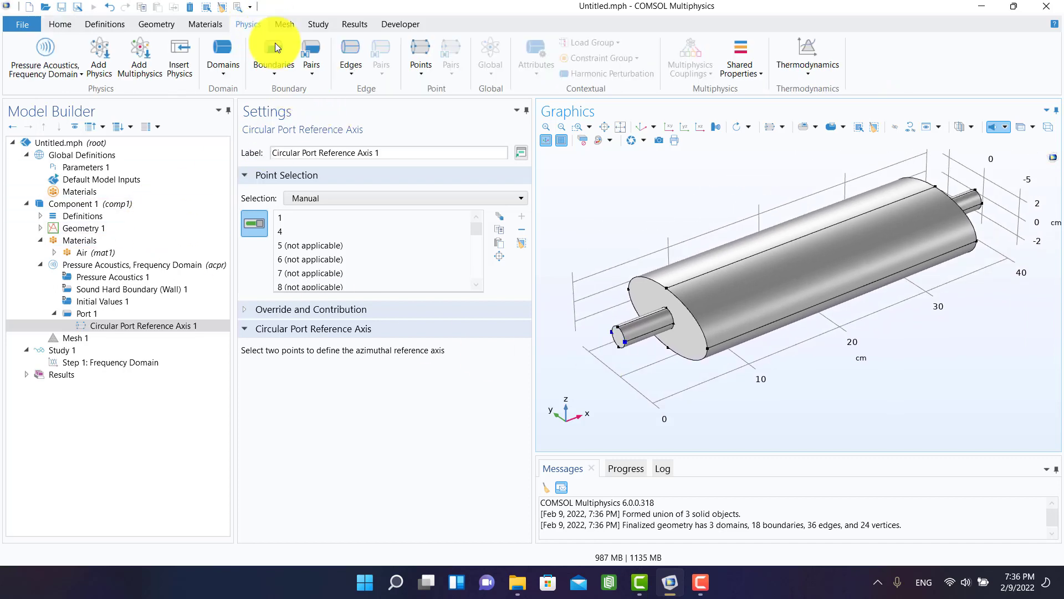
click(284, 68)
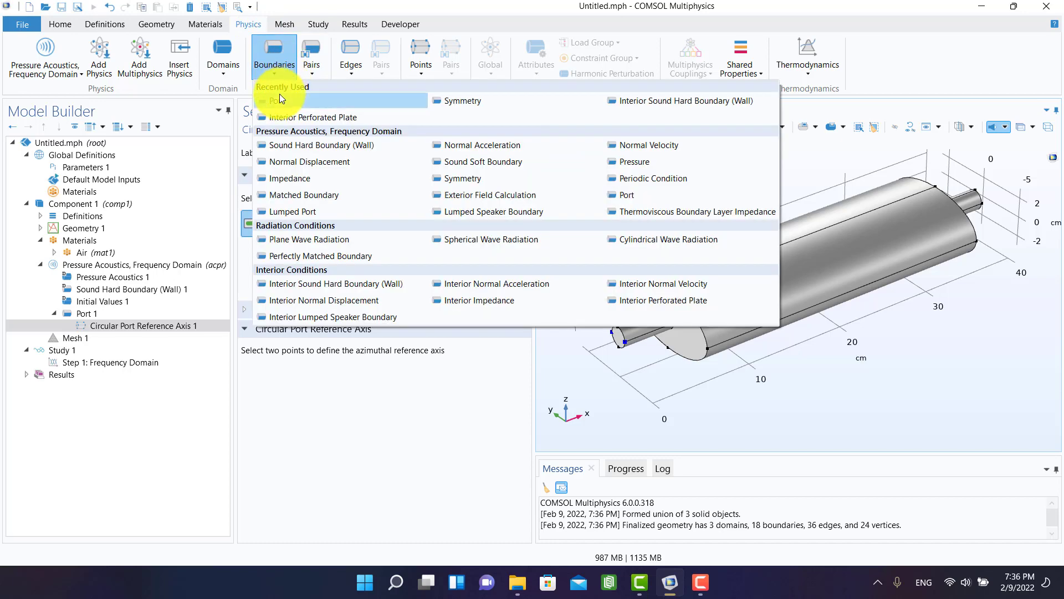
click(279, 92)
drag(953, 348, 877, 390)
click(956, 248)
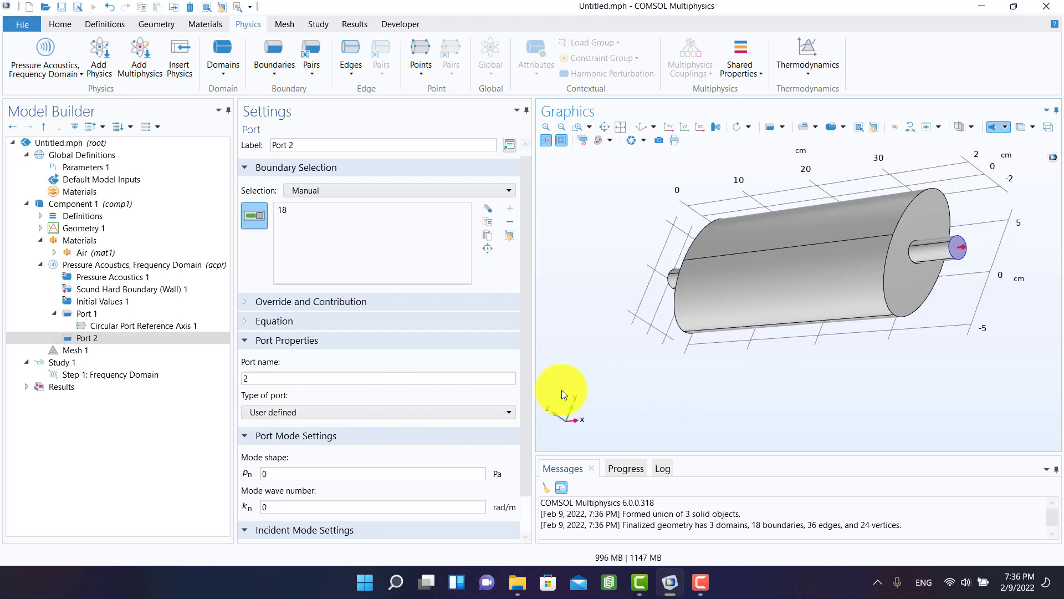
Set the type of Port 2 to Circular.
scroll(528, 382, down, 2)
right_click(98, 338)
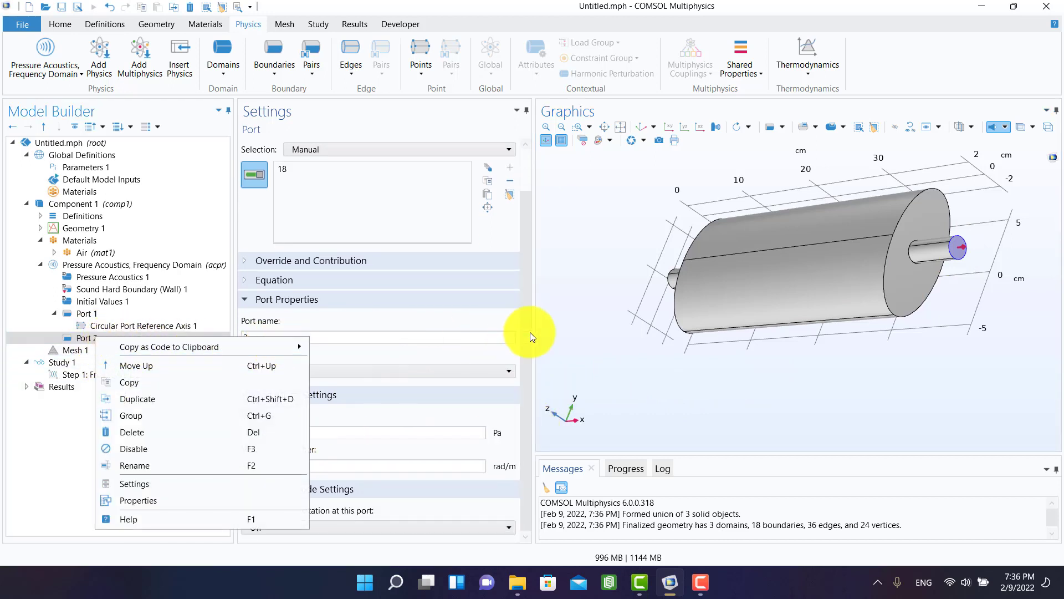
key(Escape)
click(309, 369)
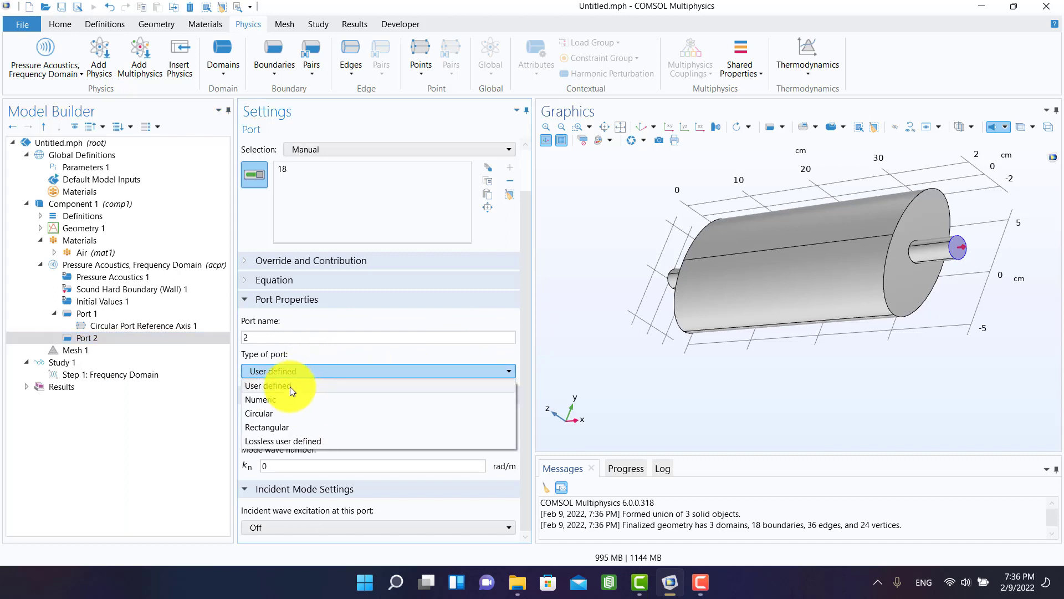
click(280, 408)
Add a Circular Port Reference Axis to Port 2, keeping only two opposite points of its end face selected.
right_click(89, 337)
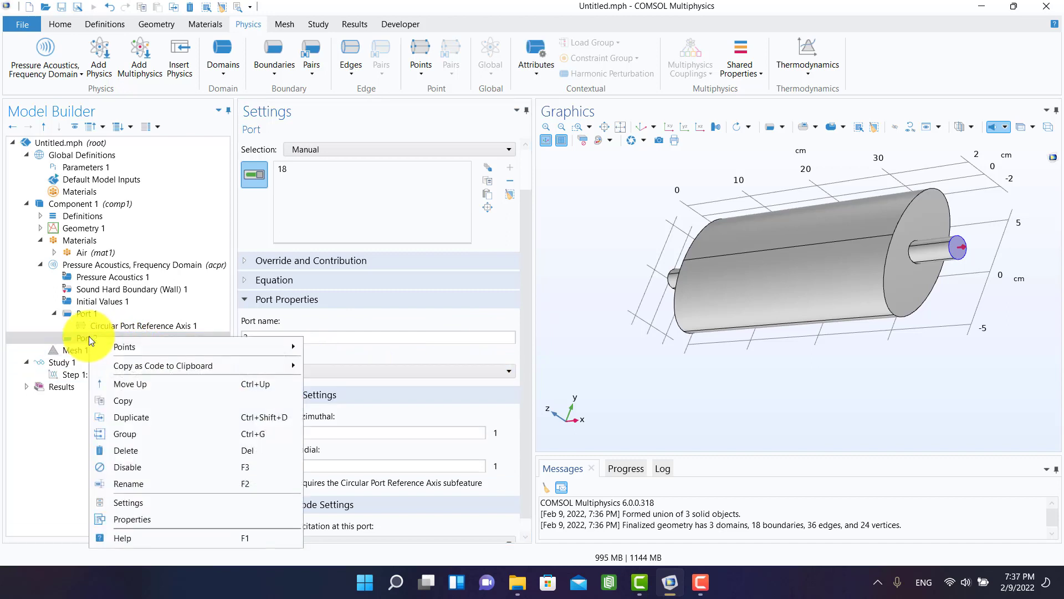
mouse_move(158, 346)
click(334, 347)
scroll(943, 244, up, 3)
click(894, 235)
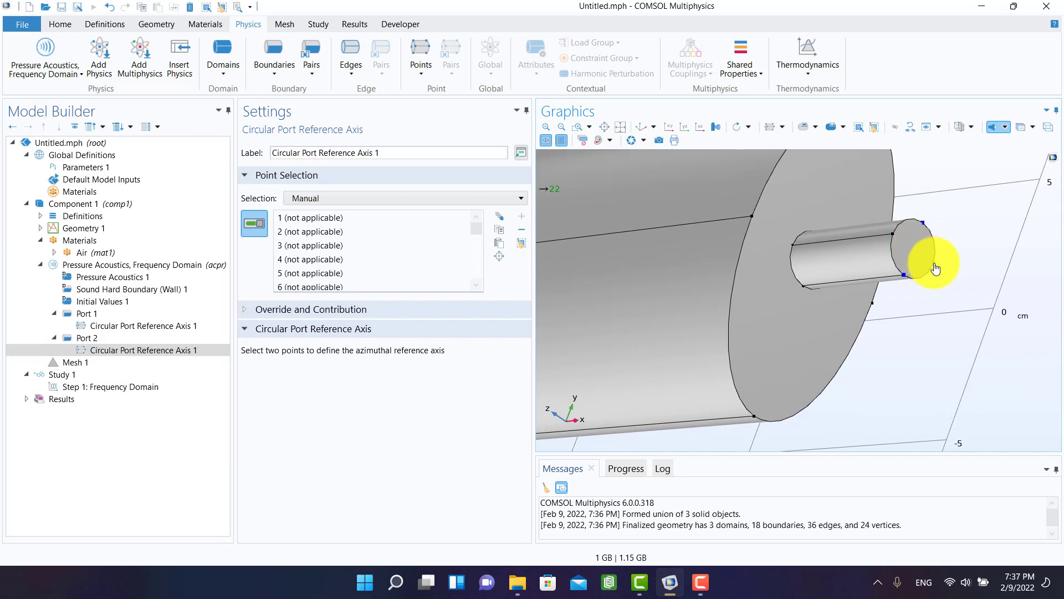
drag(914, 361, 919, 339)
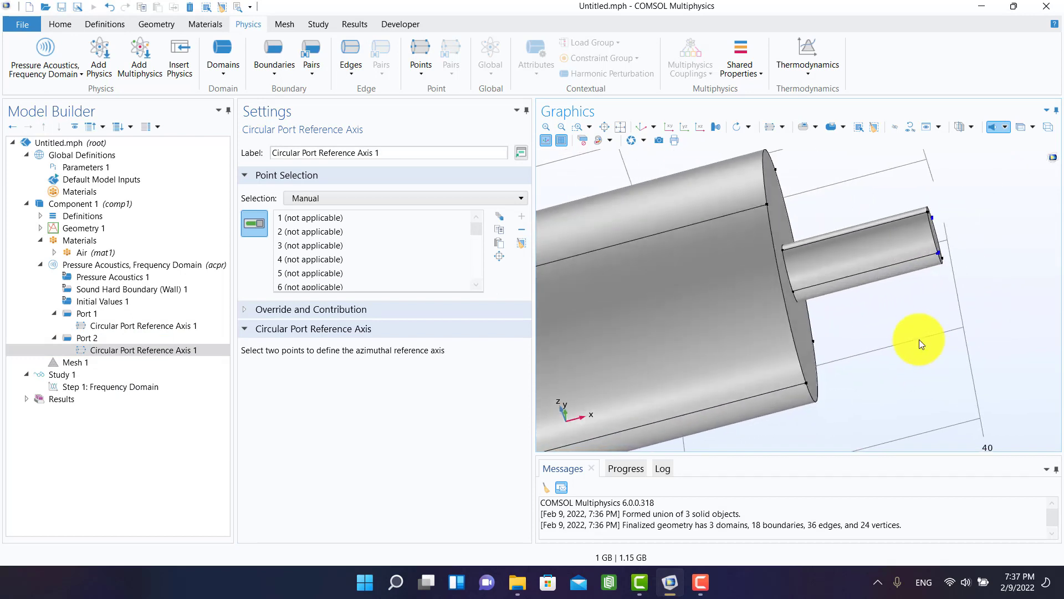
Set the Frequency Domain study step's frequencies to a range from 500 Hz to 2500 Hz in steps of 3 Hz.
click(640, 126)
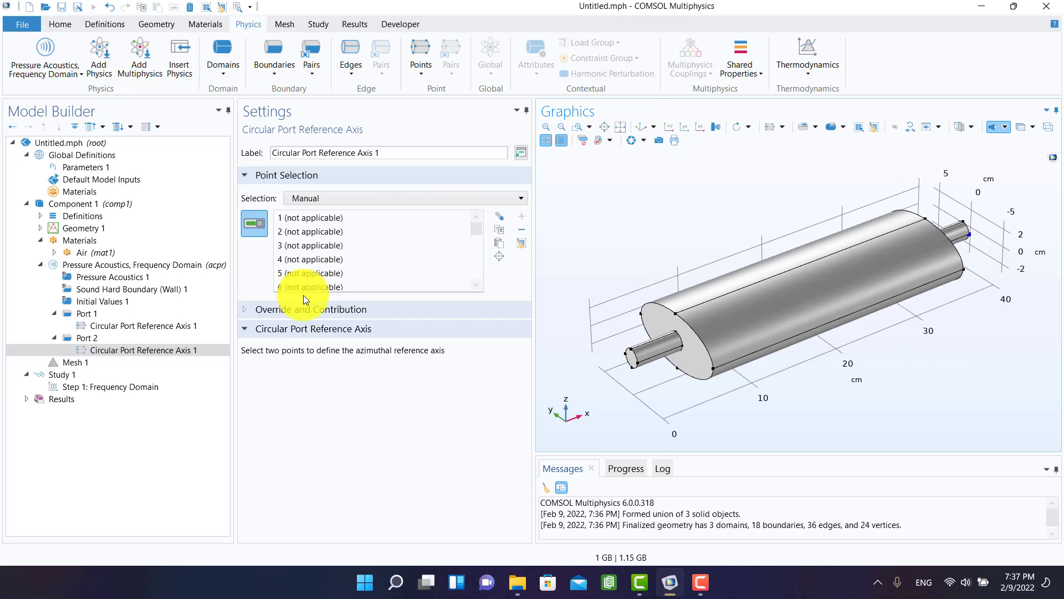
click(54, 338)
click(54, 314)
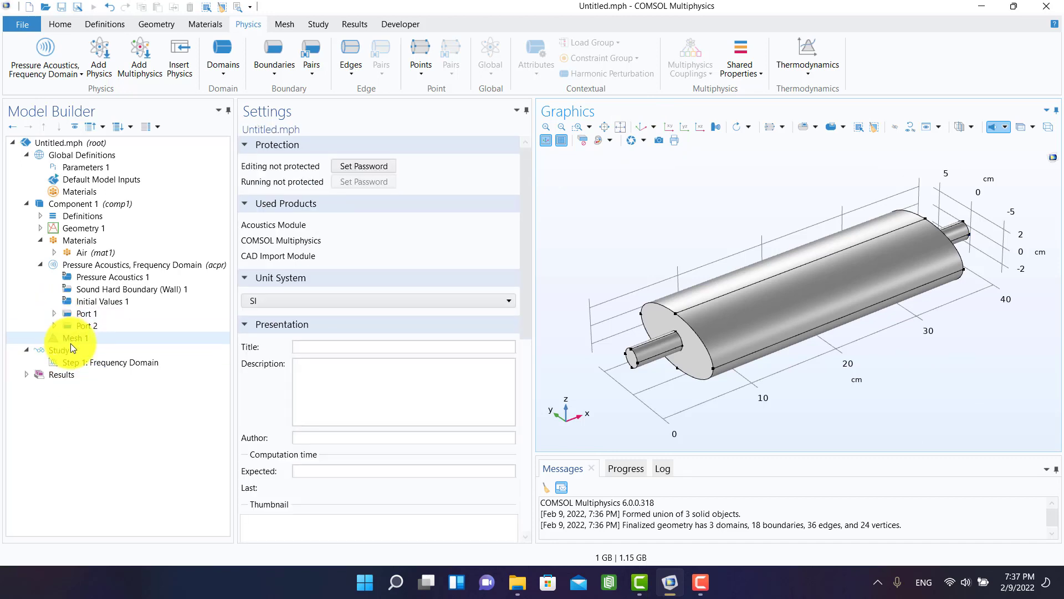
click(68, 362)
click(404, 233)
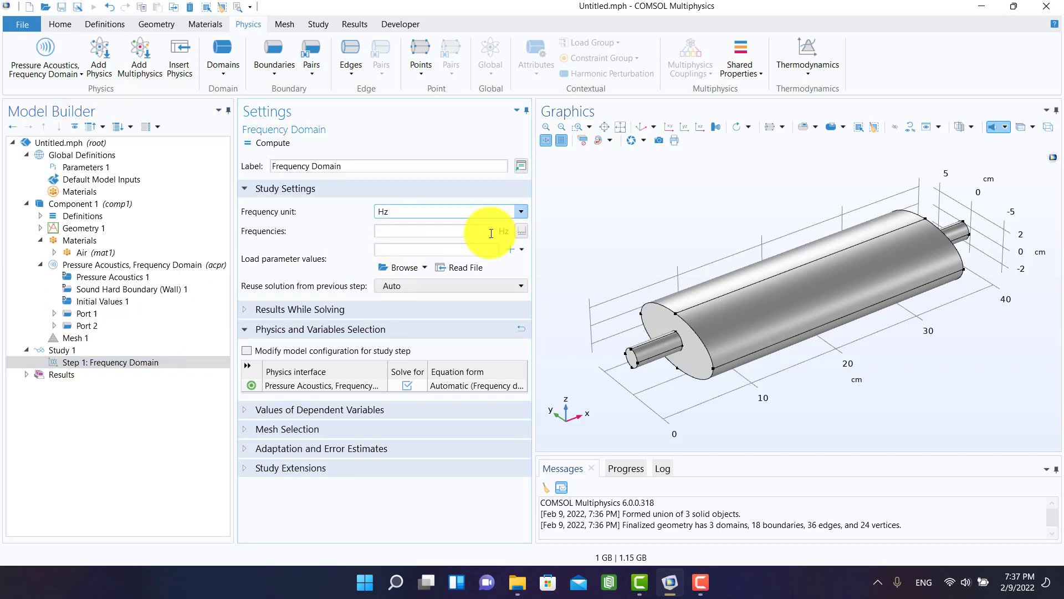
click(517, 230)
click(493, 259)
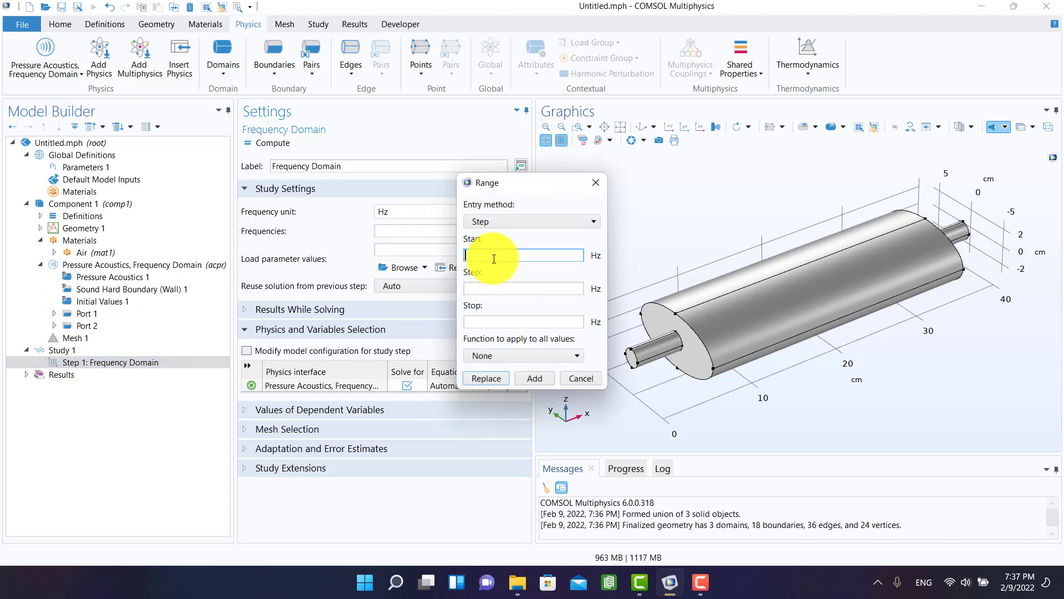
text(1)
click(492, 287)
text(3)
click(494, 321)
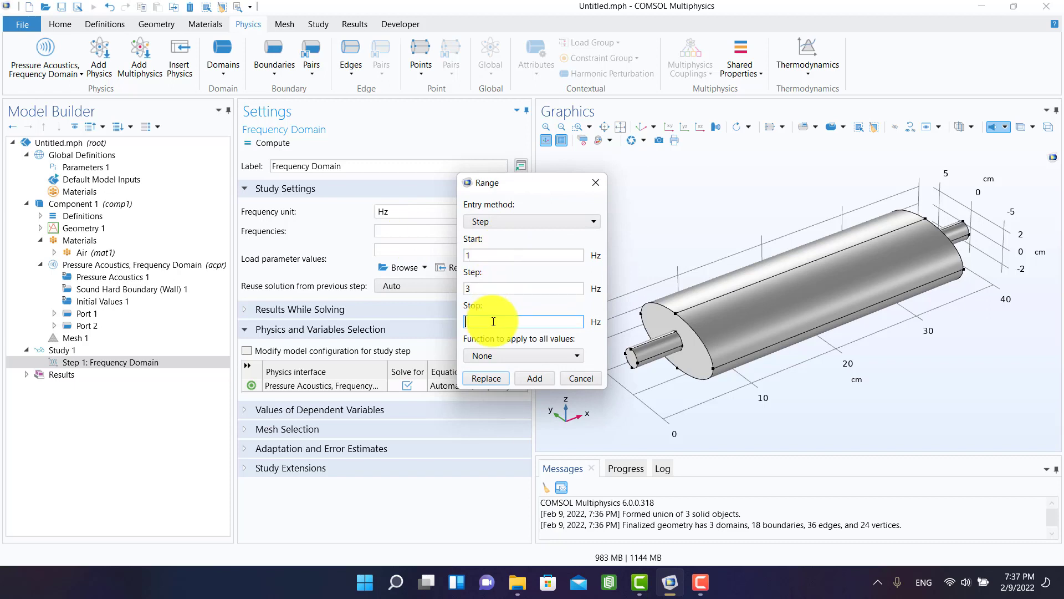
text(2500)
click(482, 257)
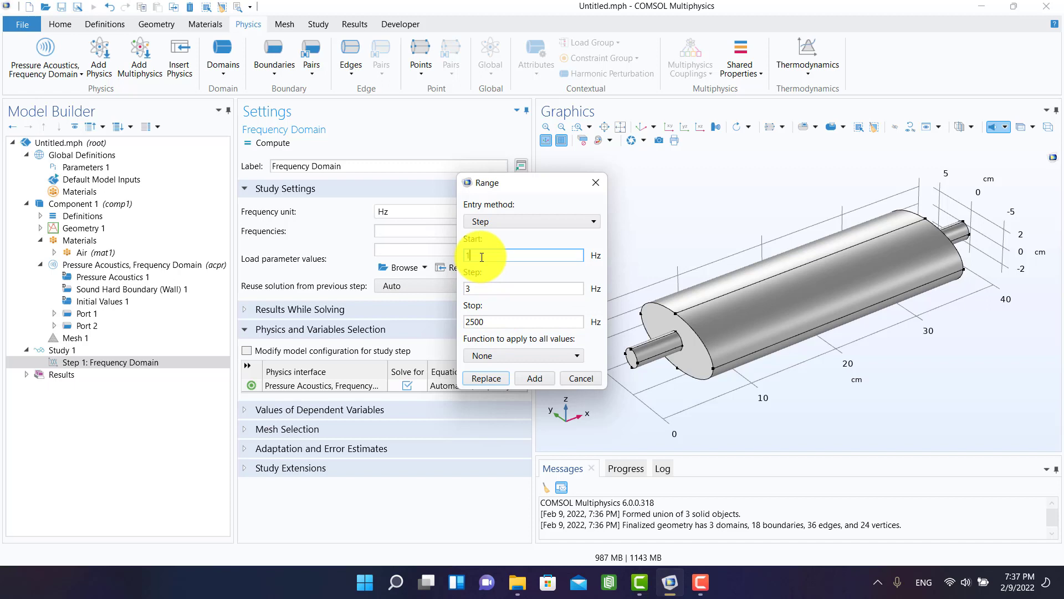
text(500)
click(535, 379)
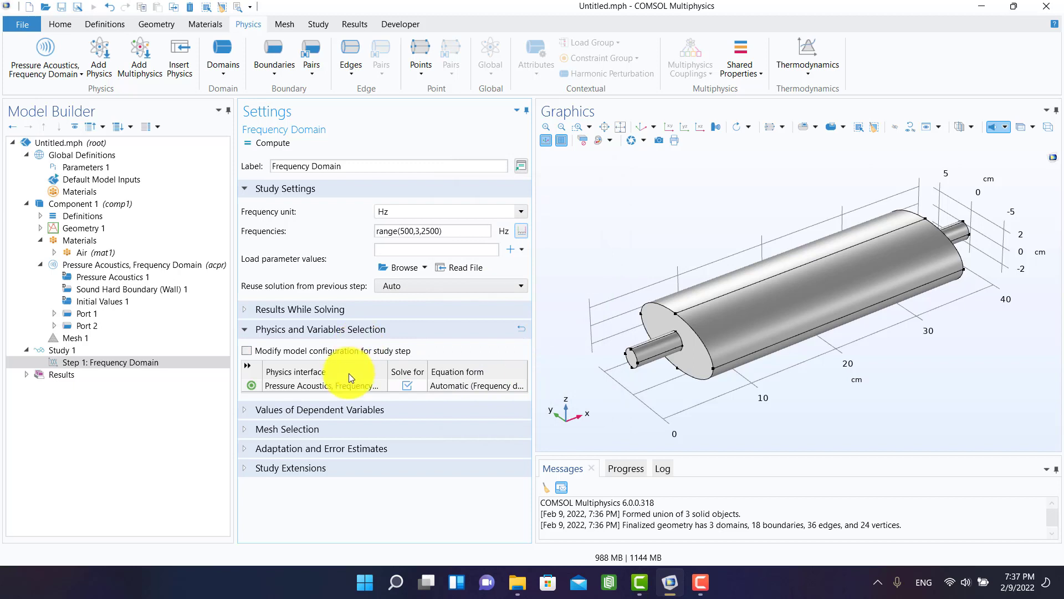
Build the physics-controlled mesh for the whole geometry.
click(96, 351)
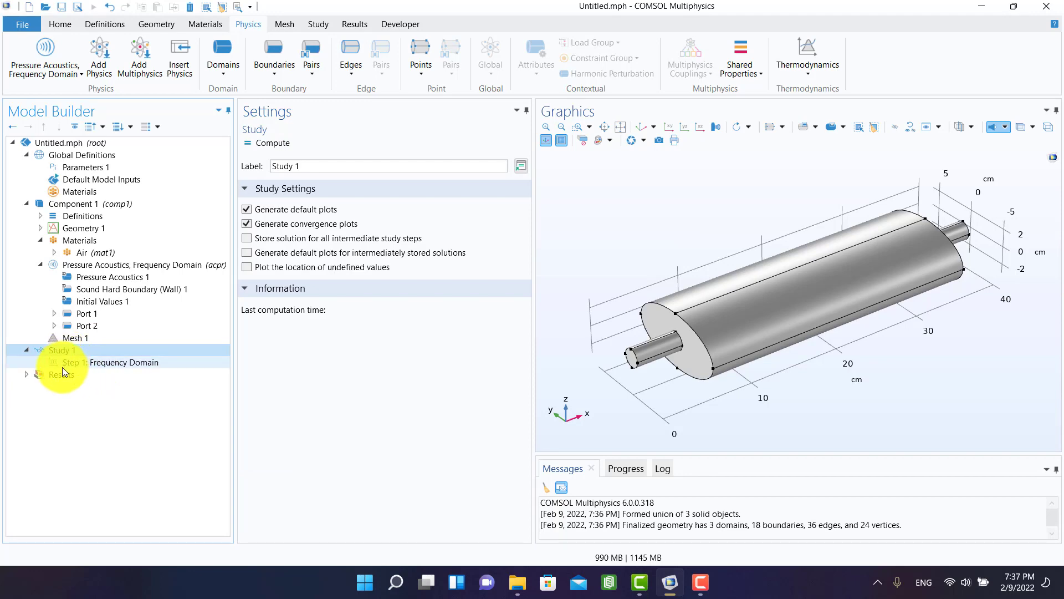
click(61, 340)
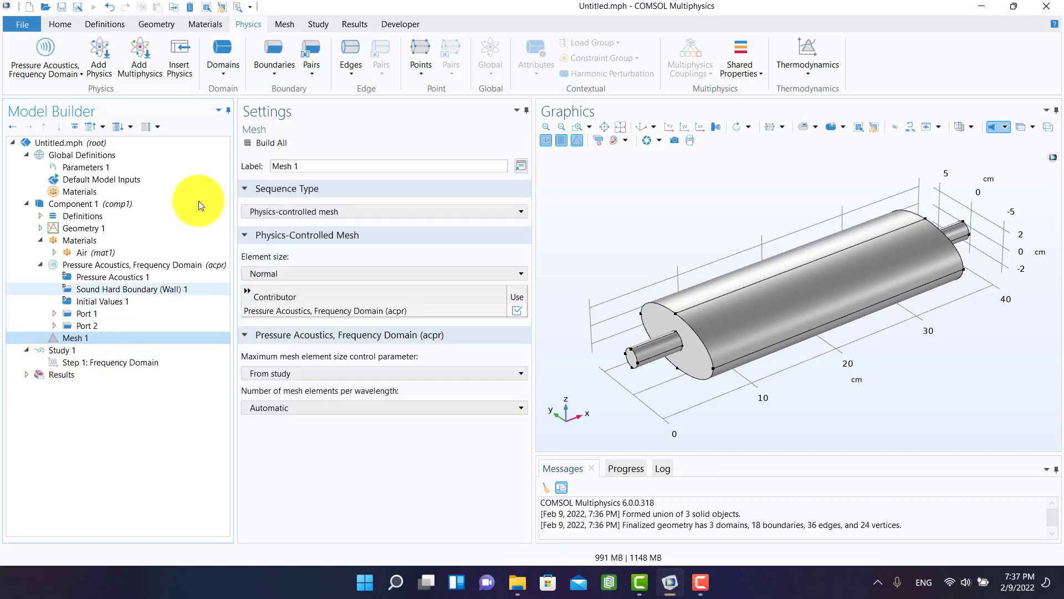
click(254, 143)
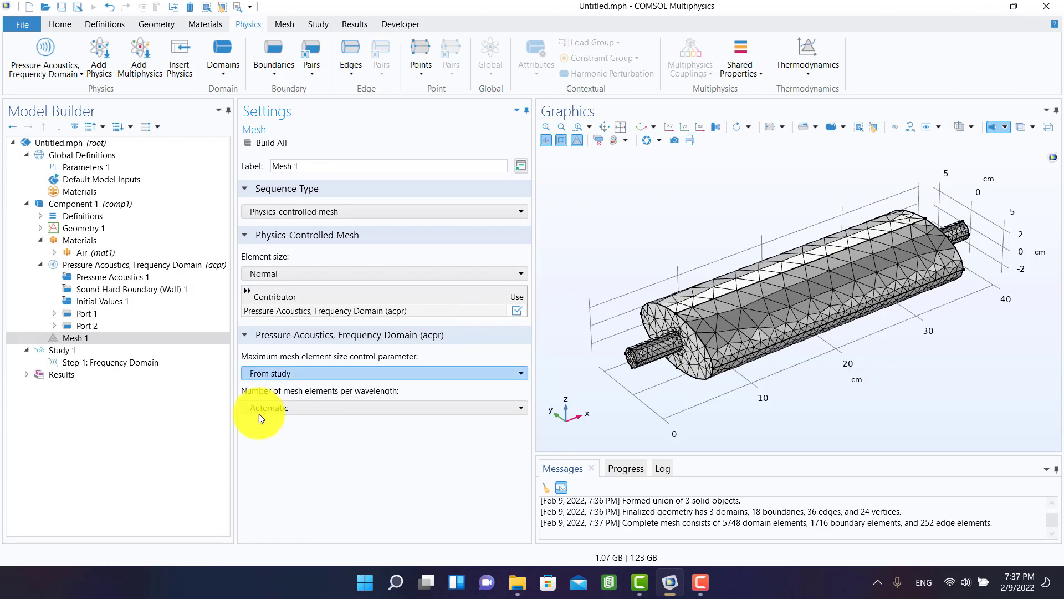
Compute Study 1 to solve the acoustics model over the frequency range.
click(72, 348)
click(69, 361)
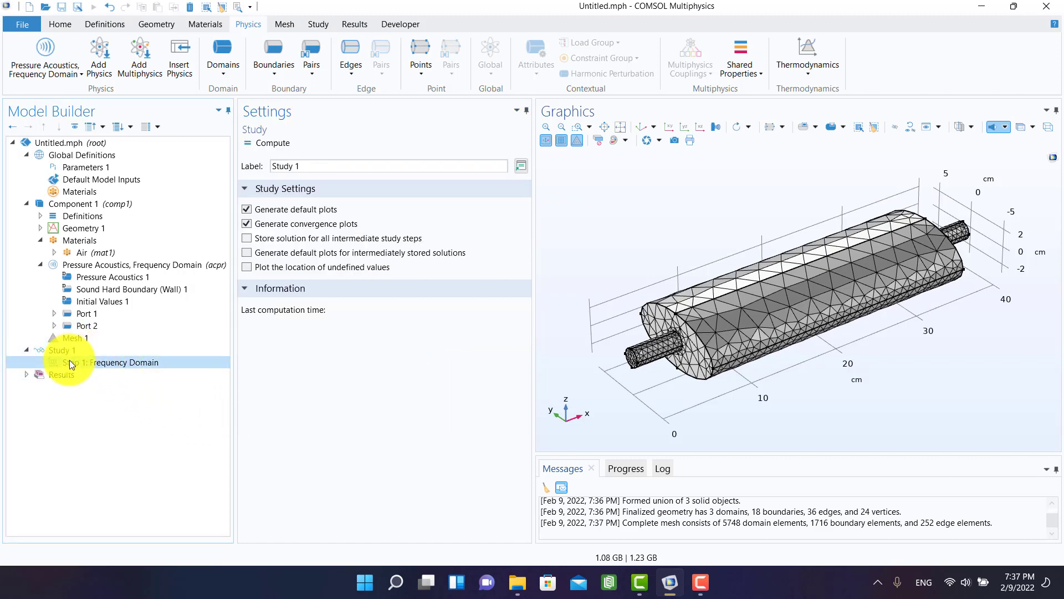
click(269, 144)
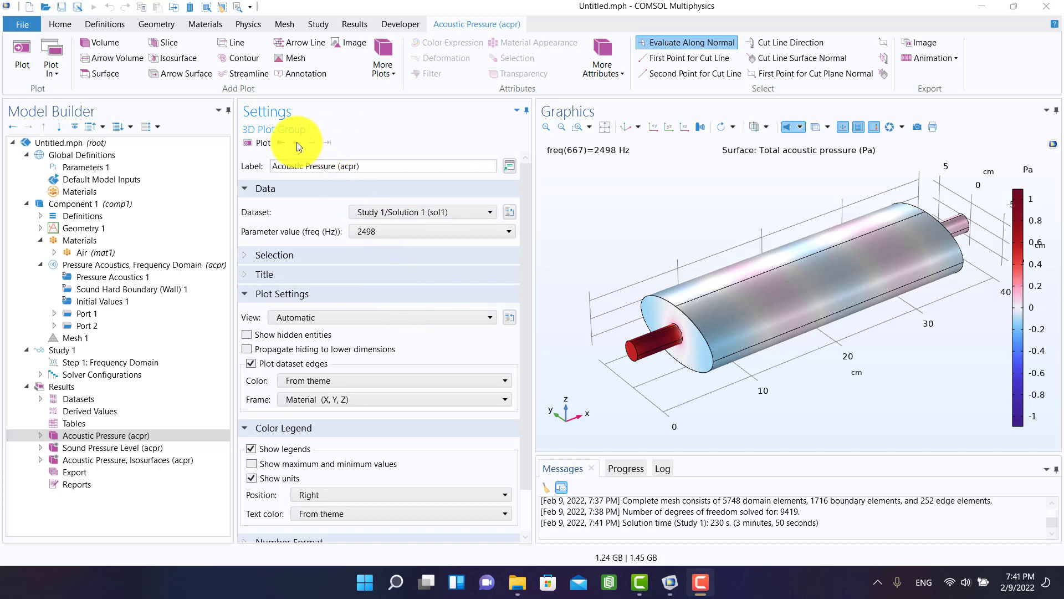
Add a 1D plot group to the results and label it Transmission Loss.
right_click(59, 387)
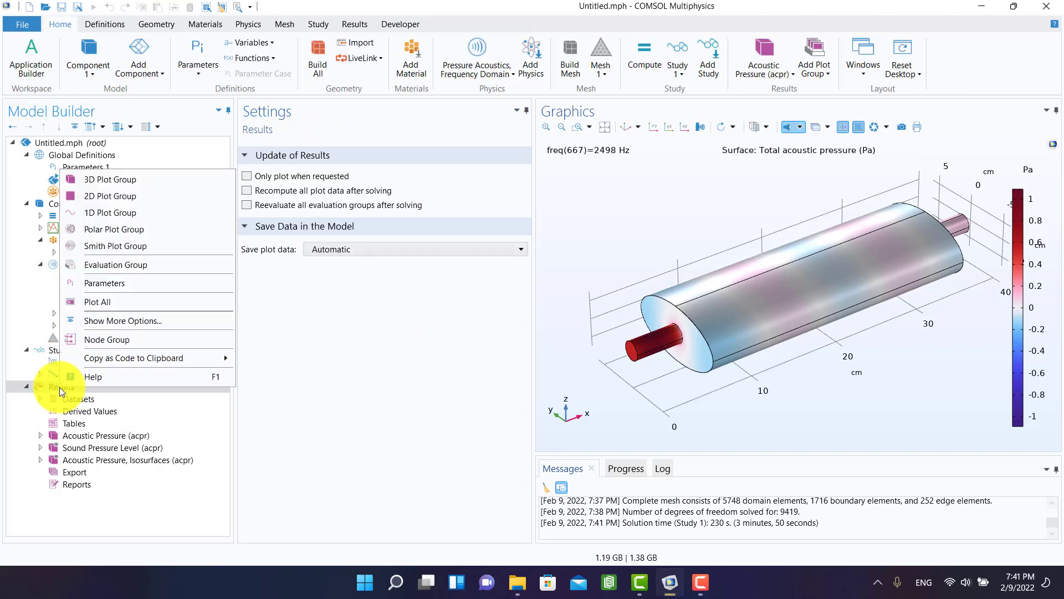
click(113, 213)
triple_click(296, 167)
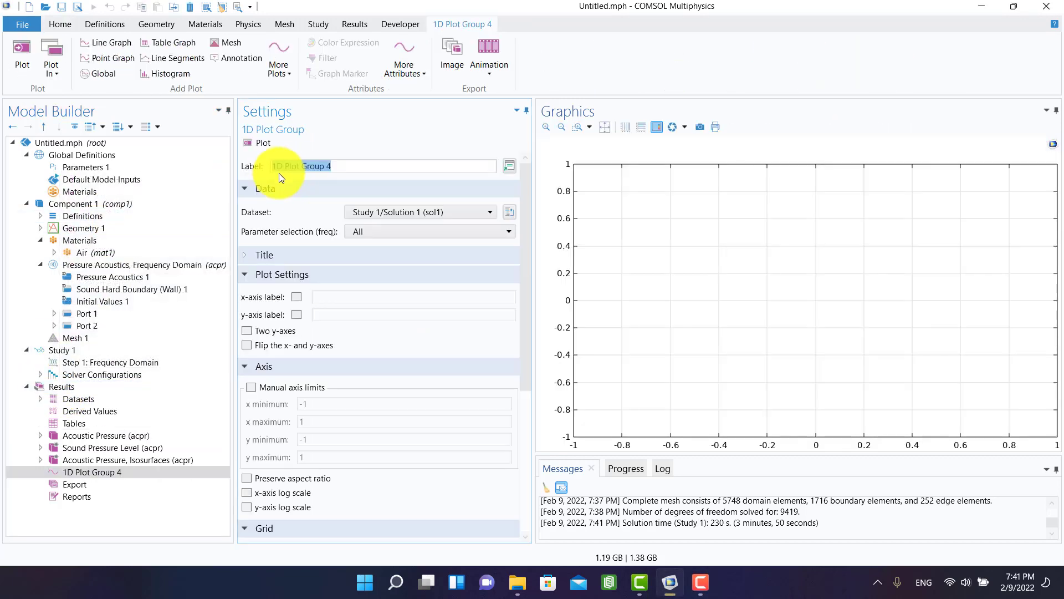
text(Transm)
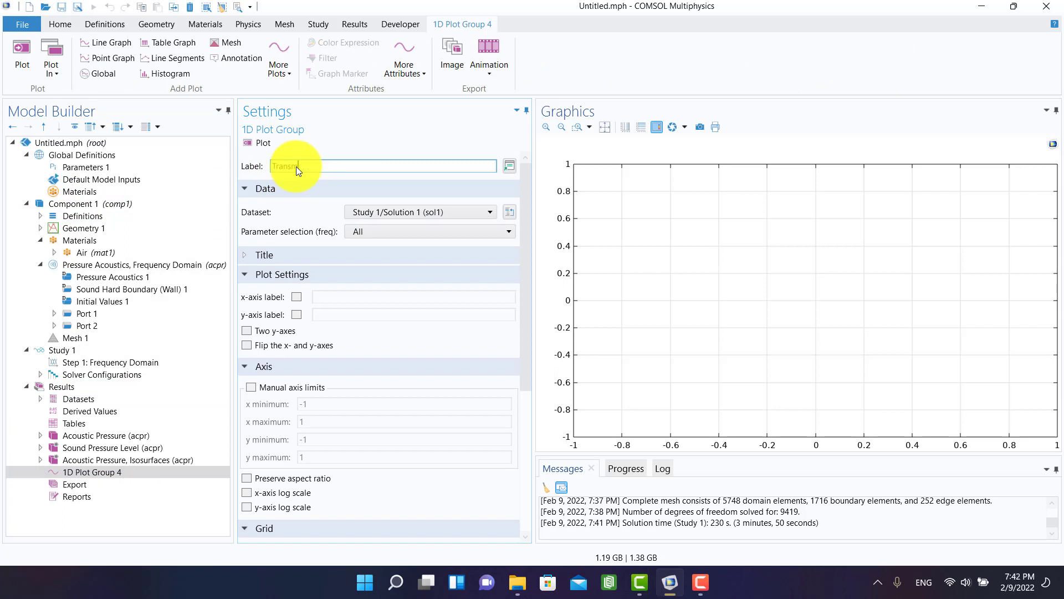
text(ission Loss)
Add an Octave Band plot to the Transmission Loss plot group.
right_click(98, 472)
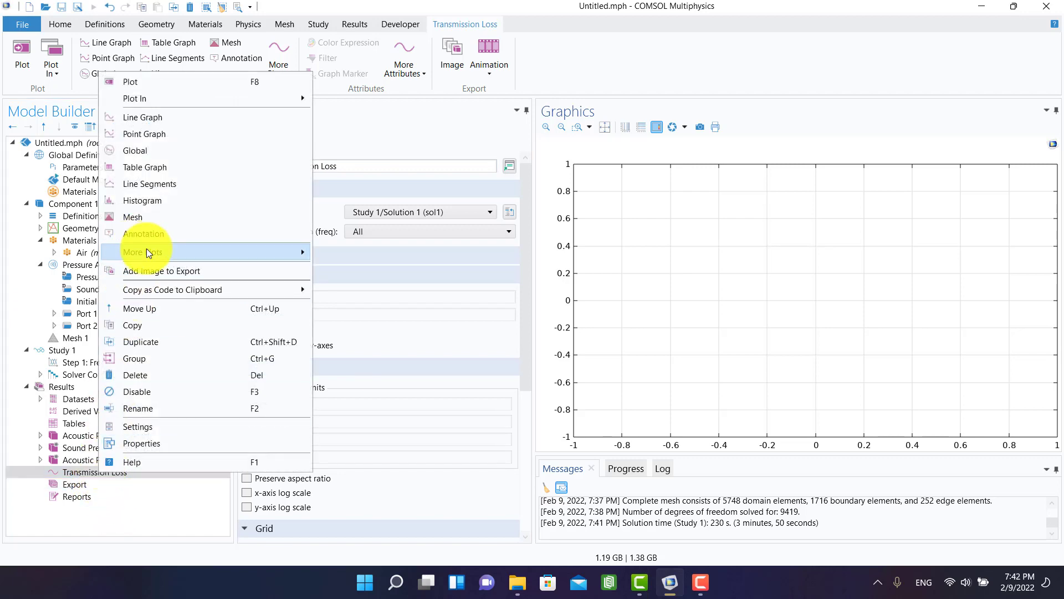
mouse_move(166, 250)
click(347, 287)
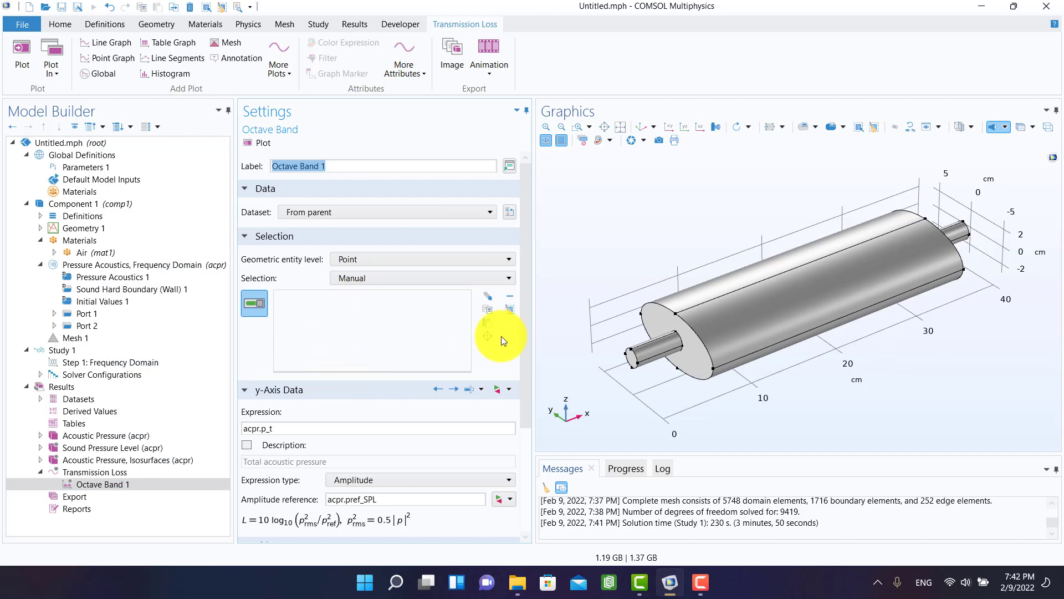
scroll(520, 367, down, 5)
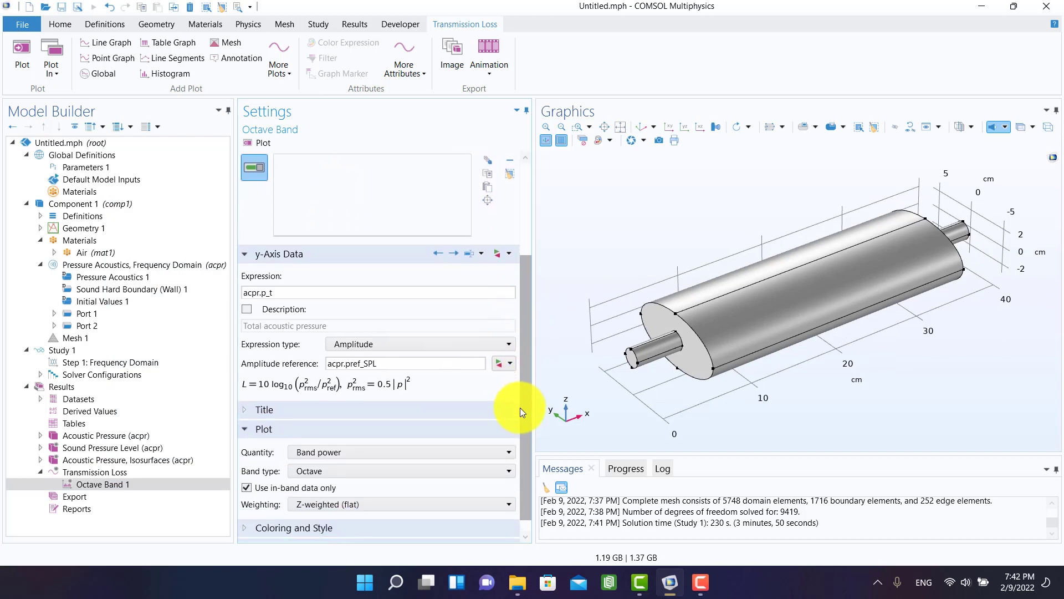
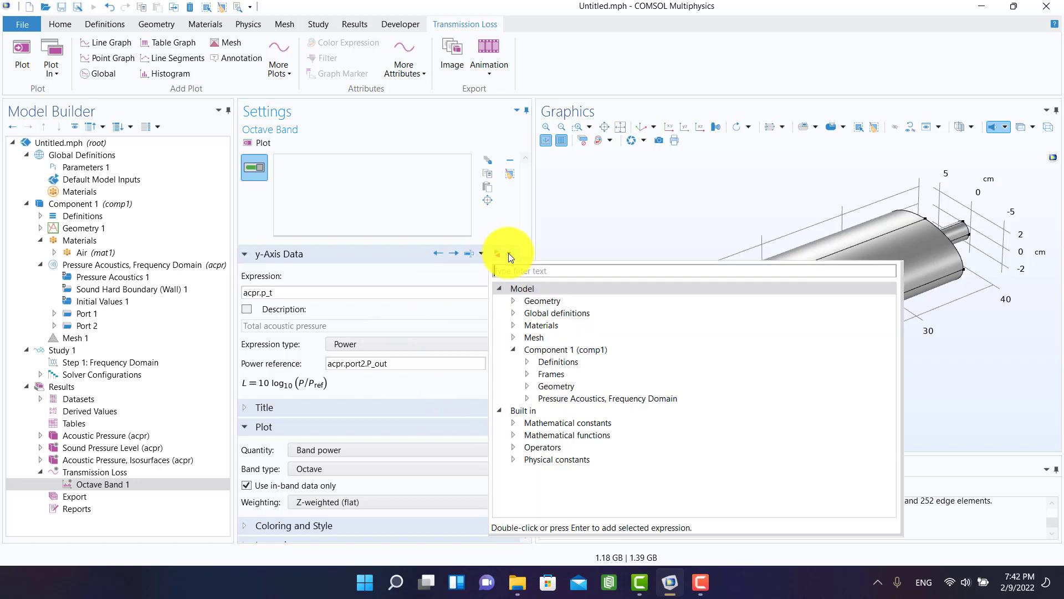
Set the Octave Band plot's y-axis expression to Port 1's intensity of incident mode, acpr.port1.I_in.
click(525, 401)
click(545, 482)
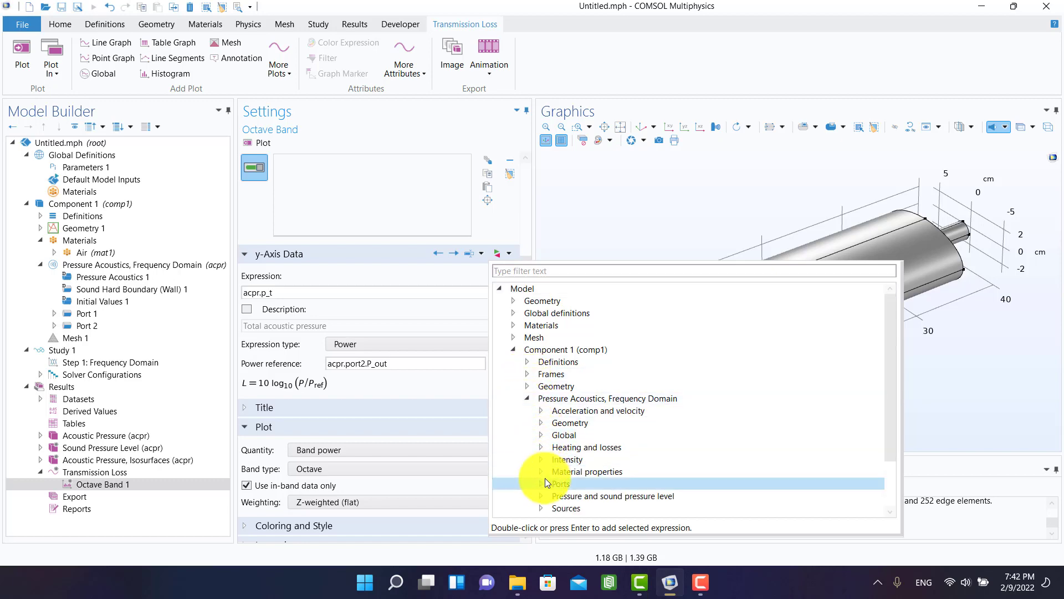
click(544, 479)
scroll(545, 479, down, 4)
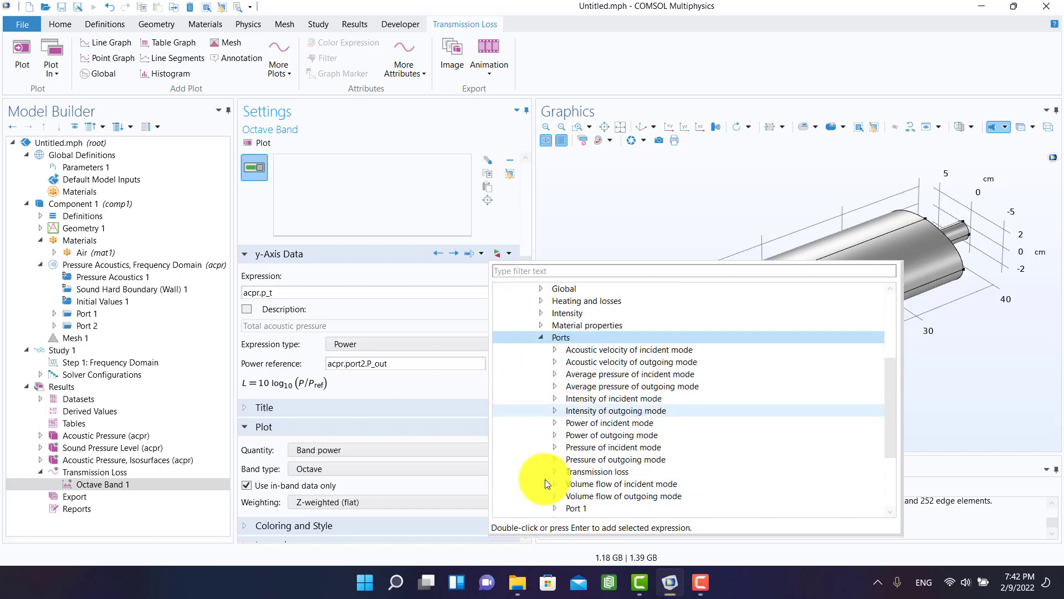
scroll(545, 479, down, 3)
click(553, 437)
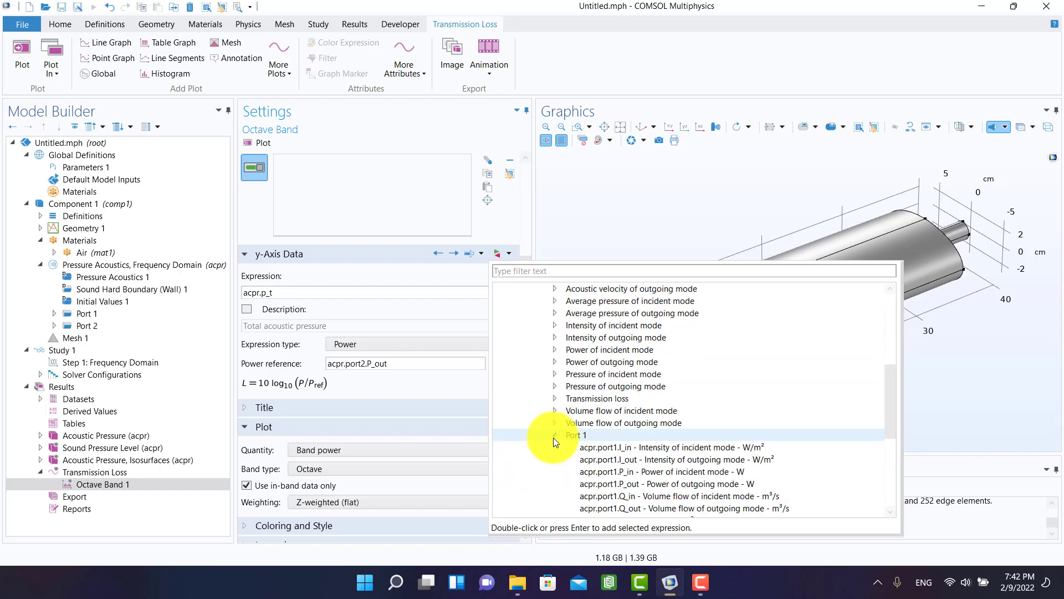
double_click(617, 450)
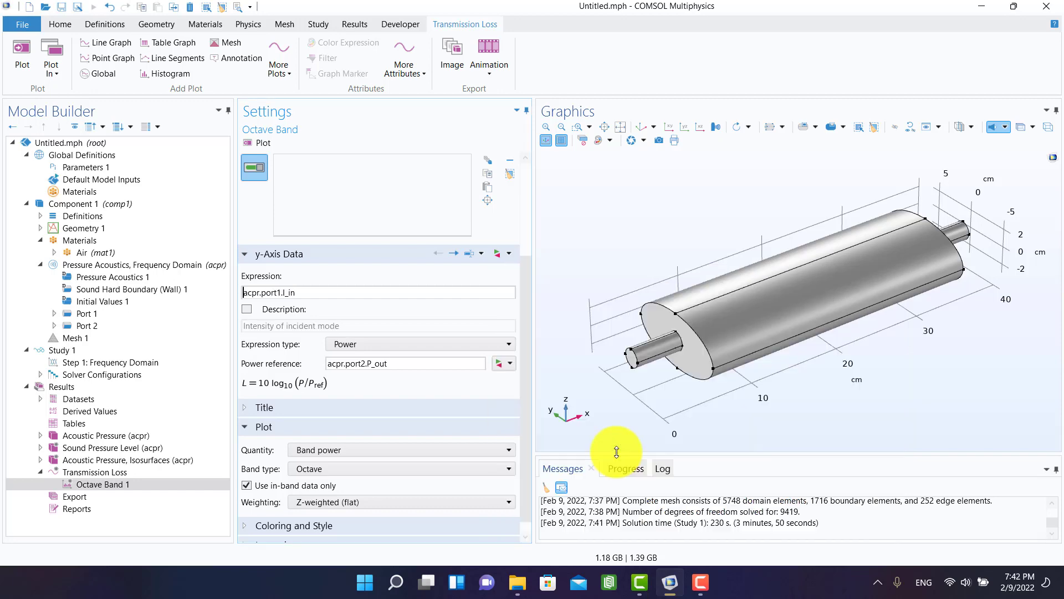
Set the Octave Band plot's geometric entity level to Global and try to plot it.
drag(524, 351, 517, 223)
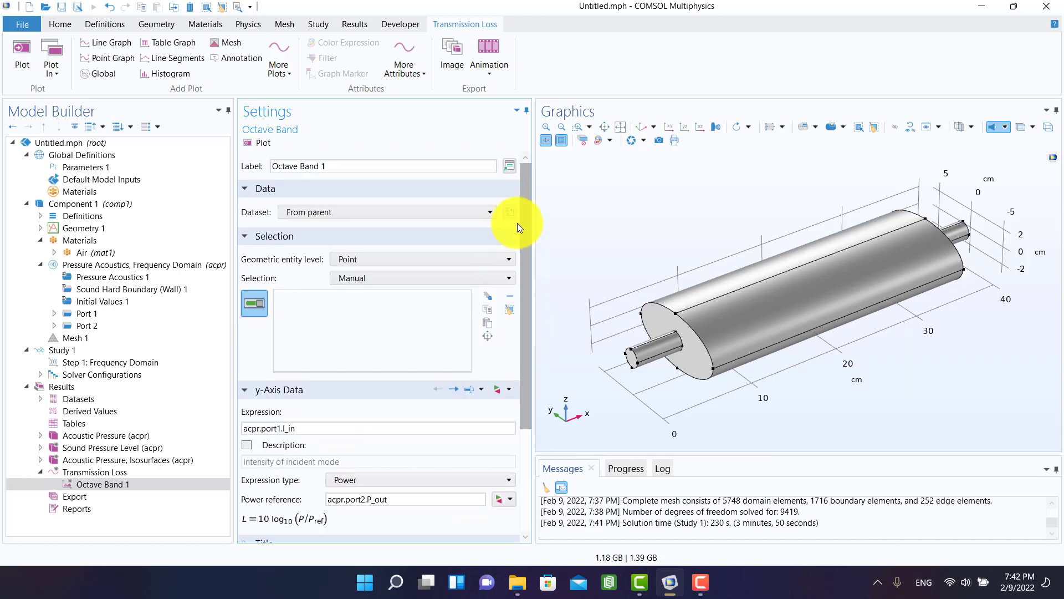
click(344, 259)
click(347, 271)
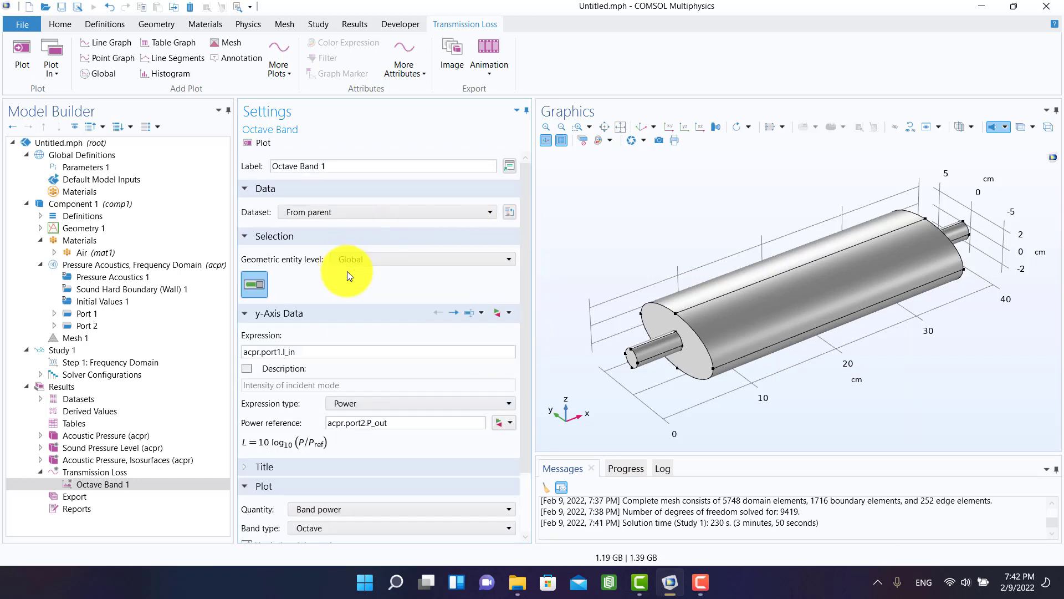
click(257, 143)
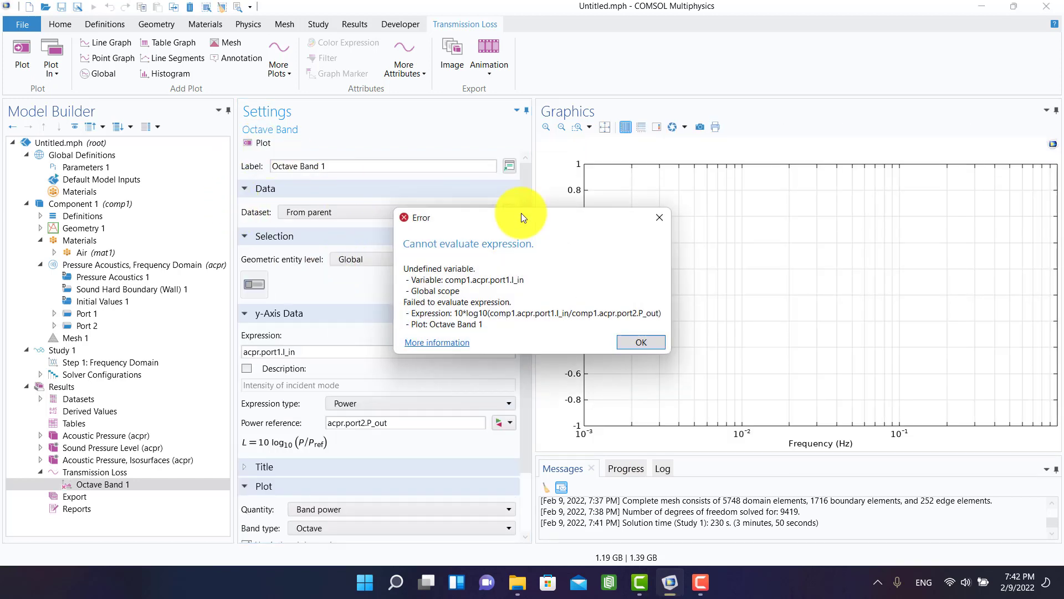
click(625, 339)
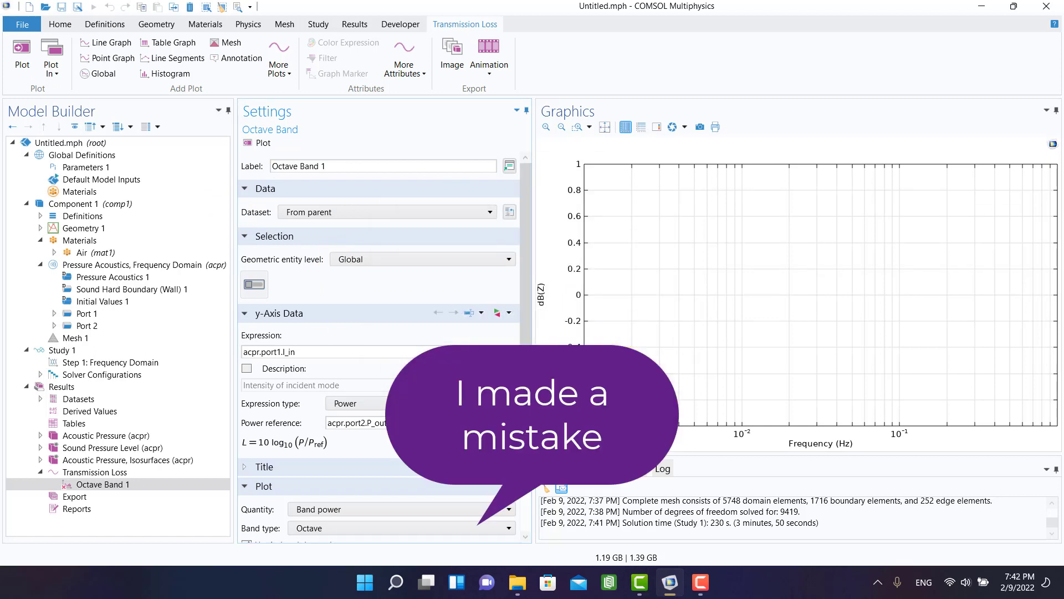
Replace the Octave Band's y-axis expression with Port 1's power of incident mode, acpr.port1.P_in, and plot it.
scroll(333, 332, down, 3)
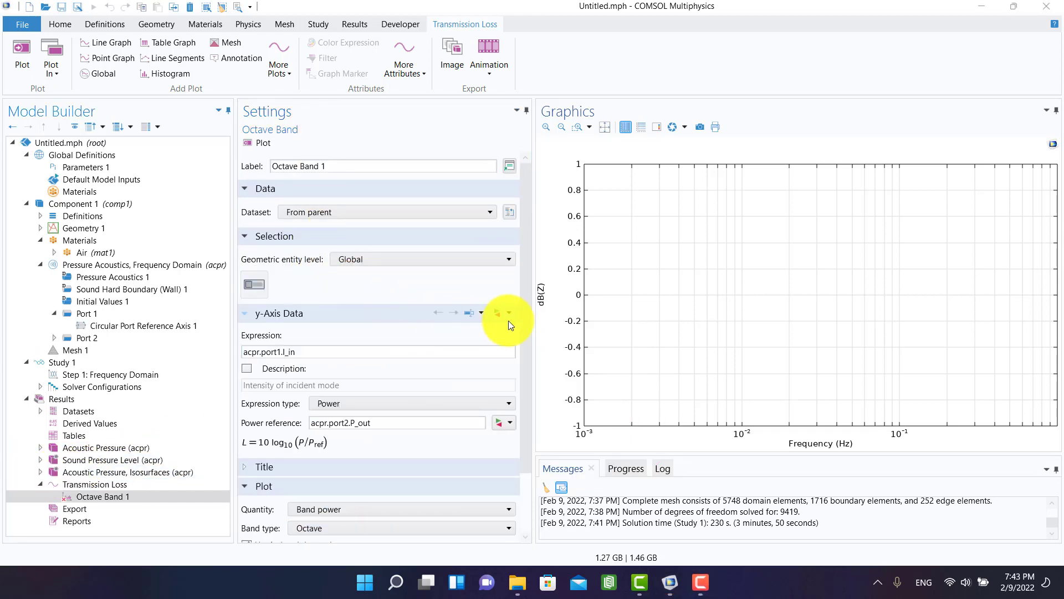
click(506, 313)
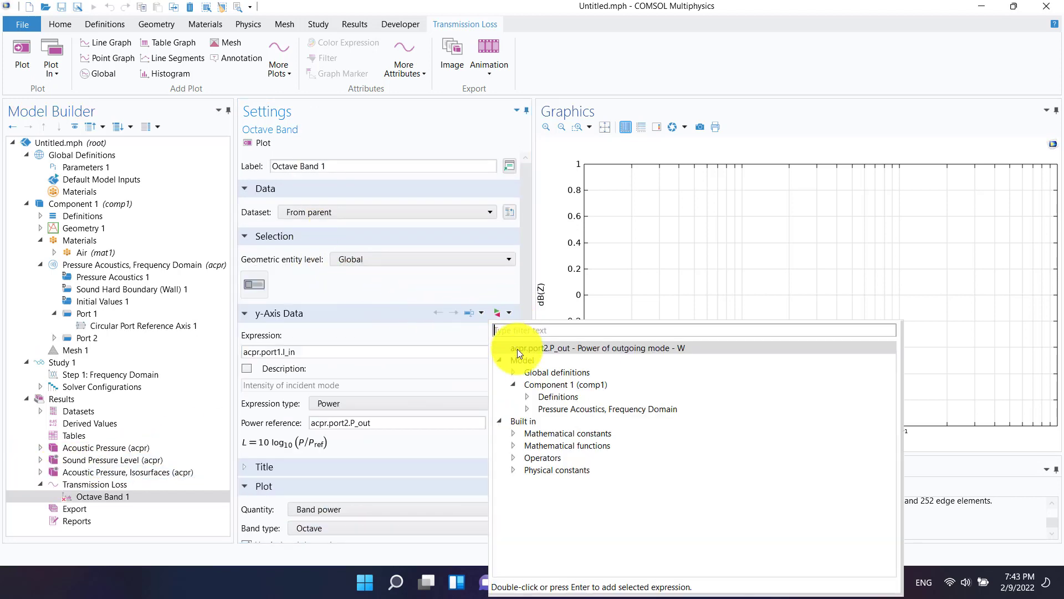
click(528, 409)
click(542, 434)
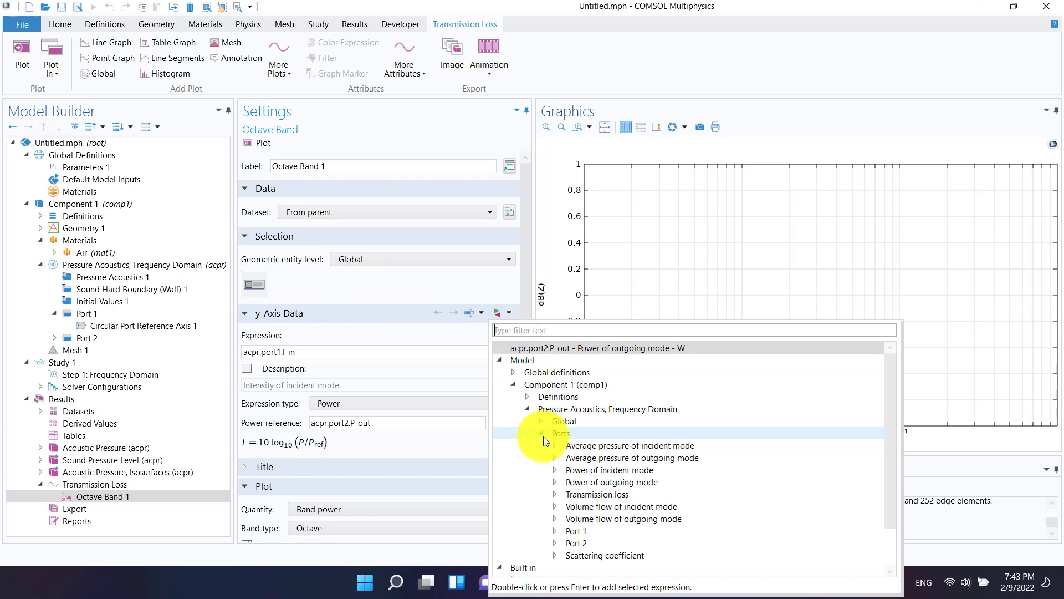
click(556, 481)
click(565, 495)
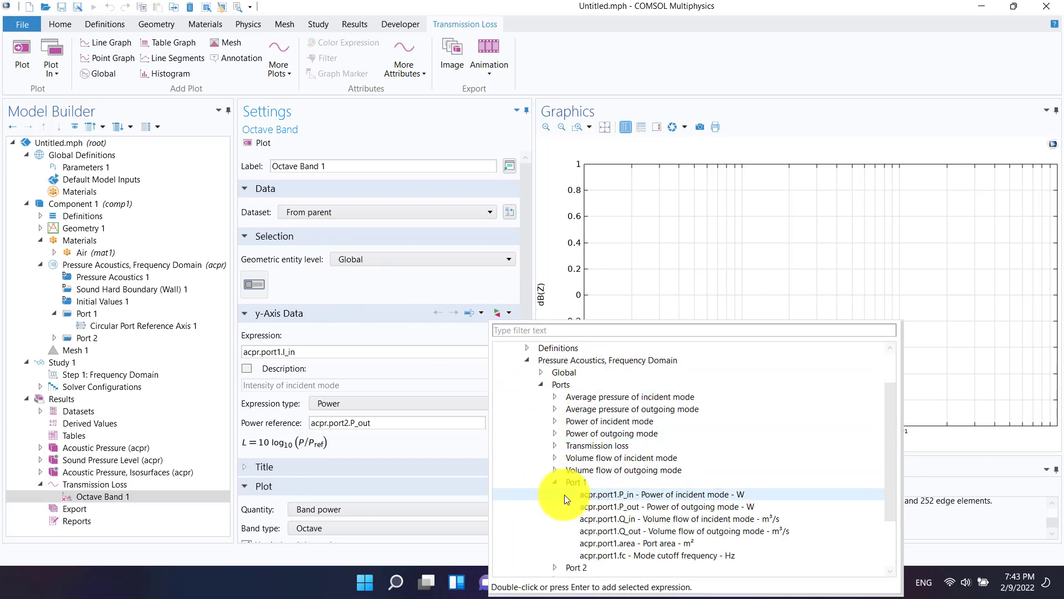
double_click(637, 494)
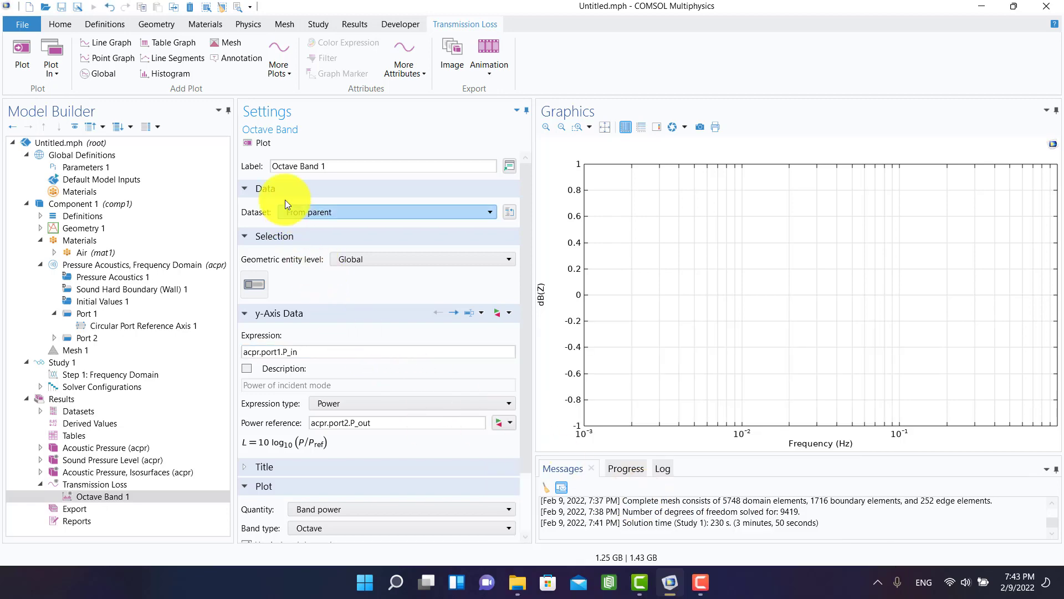
click(267, 148)
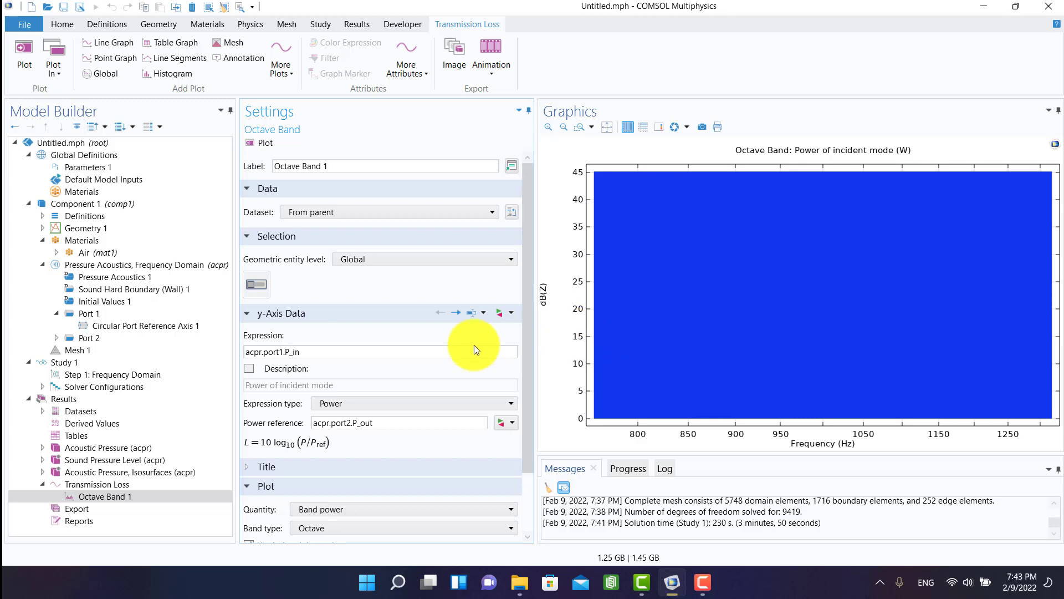
Set the Octave Band plot's quantity to Continuous power spectral density.
click(316, 511)
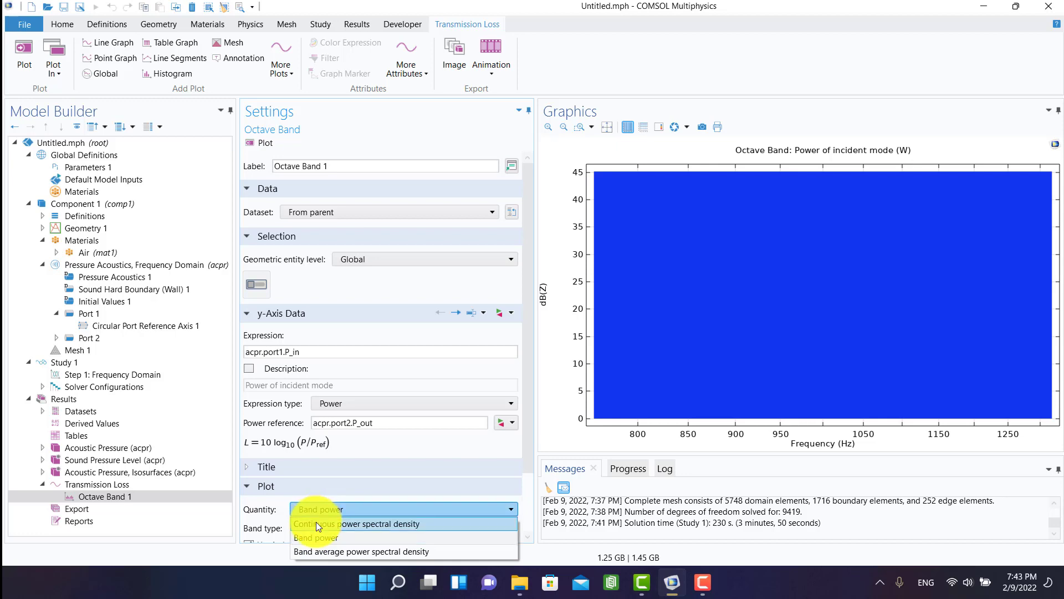
click(316, 524)
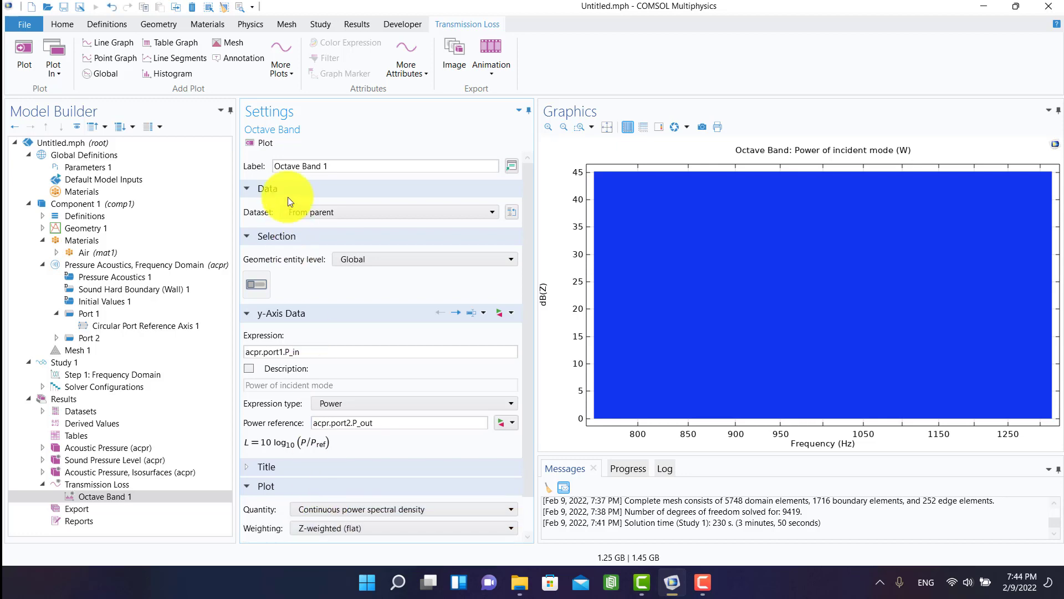
Replot the Octave Band graph and turn off the x-axis log scale for the Transmission Loss plot group.
click(258, 142)
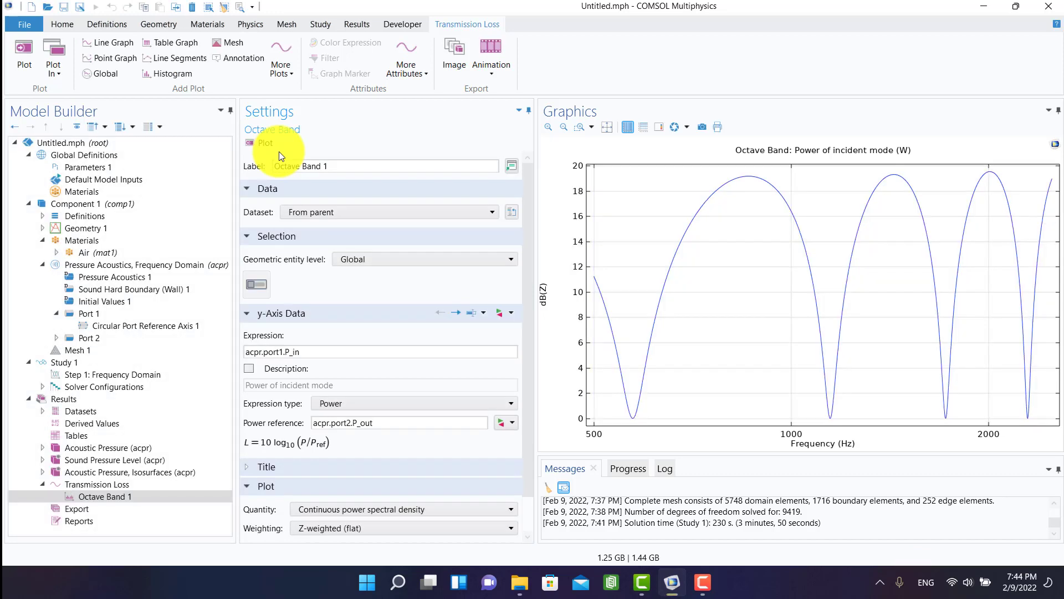
click(101, 486)
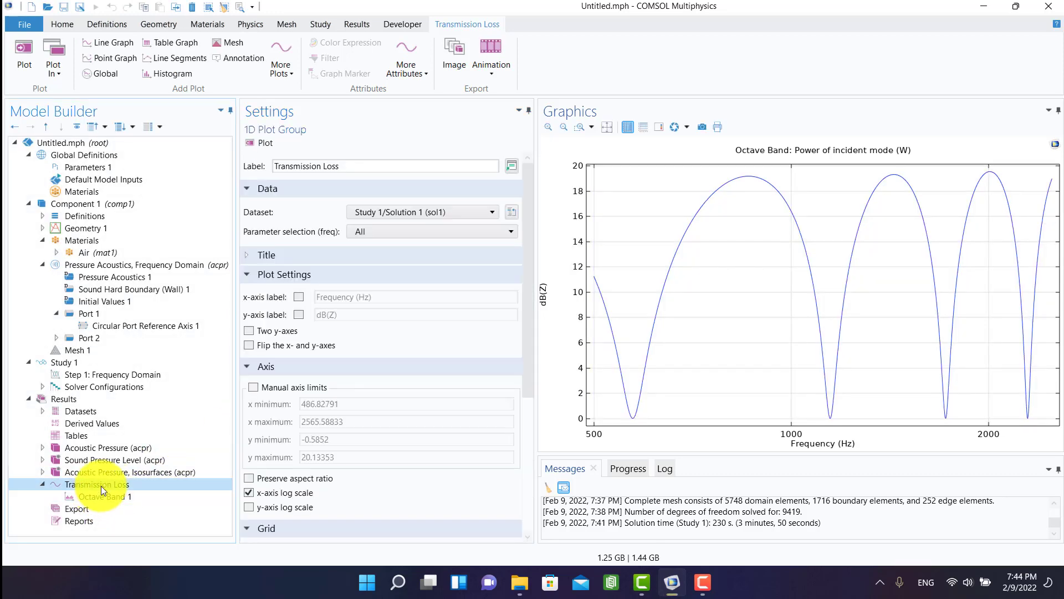
click(246, 493)
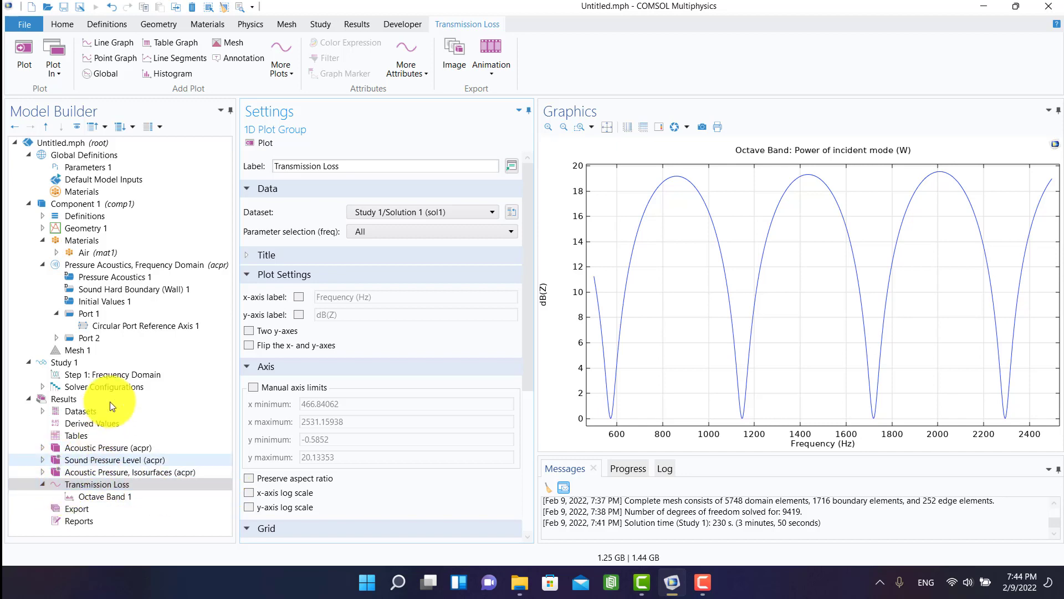
Collapse the Pressure Acoustics, Frequency Domain and Study 1 branches of the model tree.
click(69, 265)
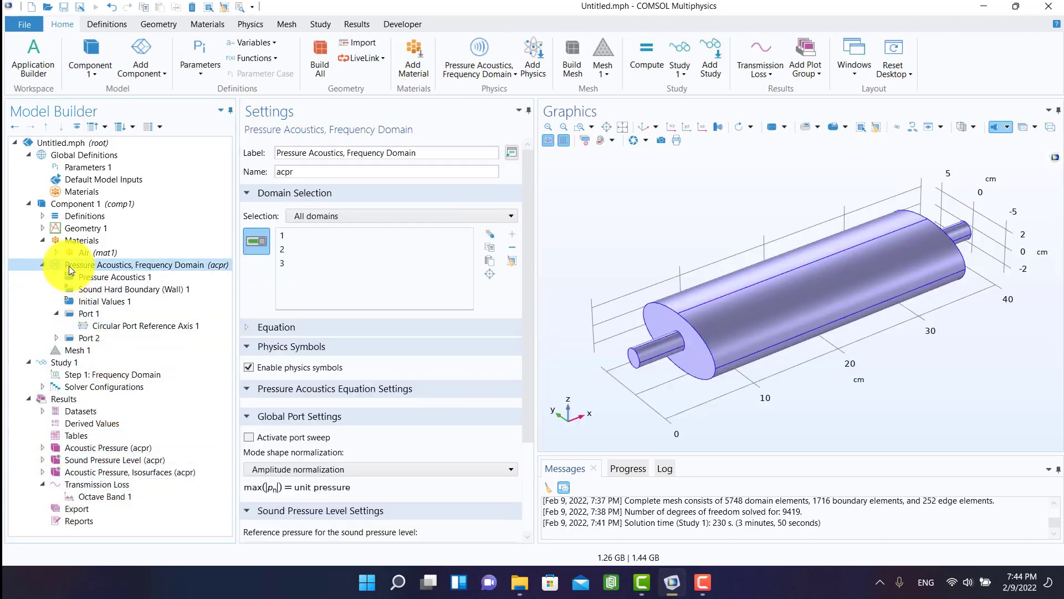
click(44, 264)
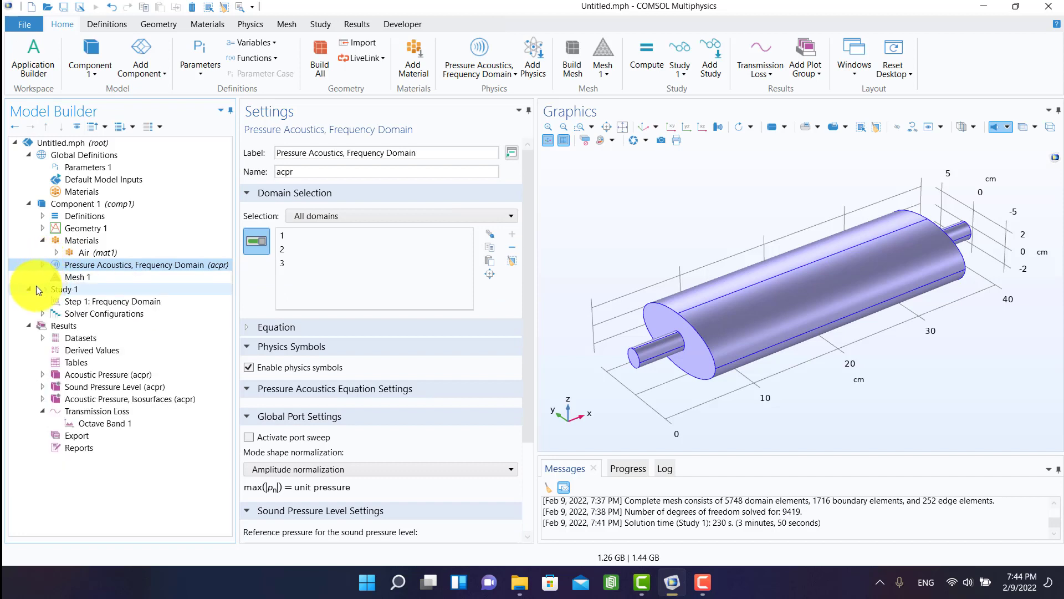
click(30, 288)
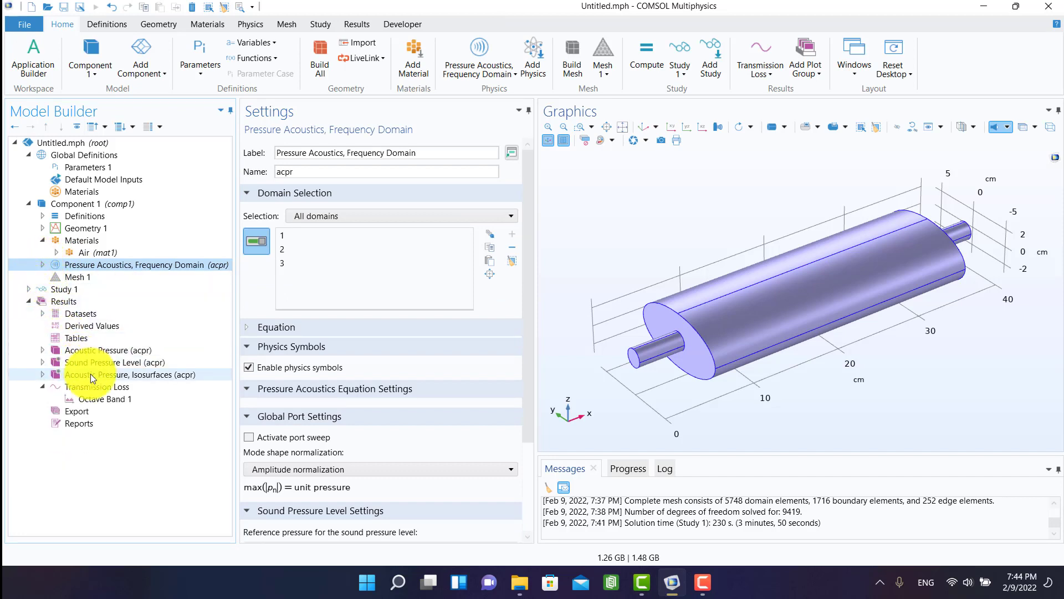
click(704, 582)
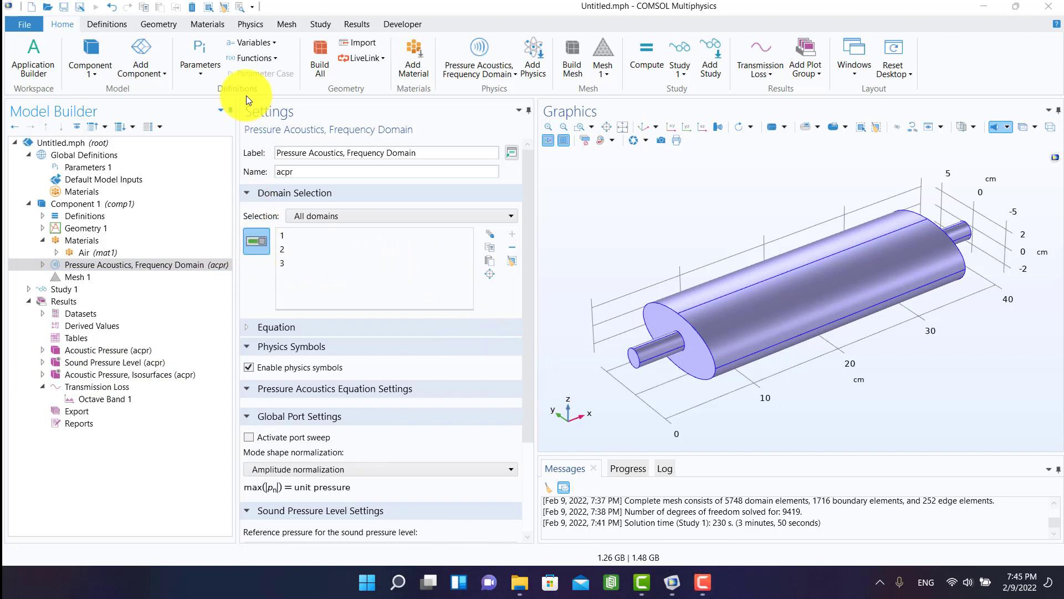
Add the Structural Mechanics Shell physics interface to Component 1.
click(252, 24)
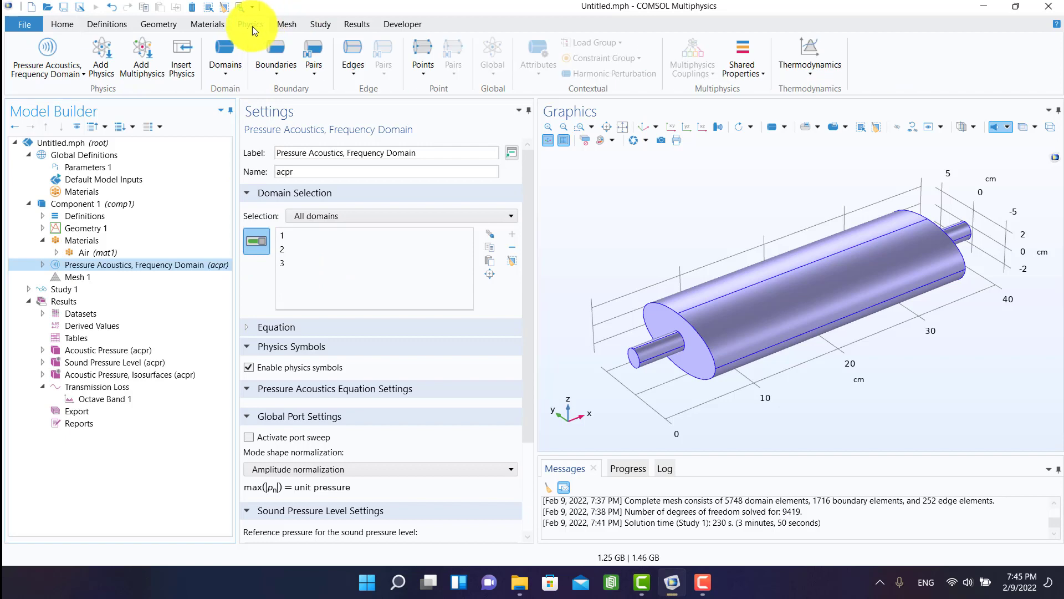
click(106, 63)
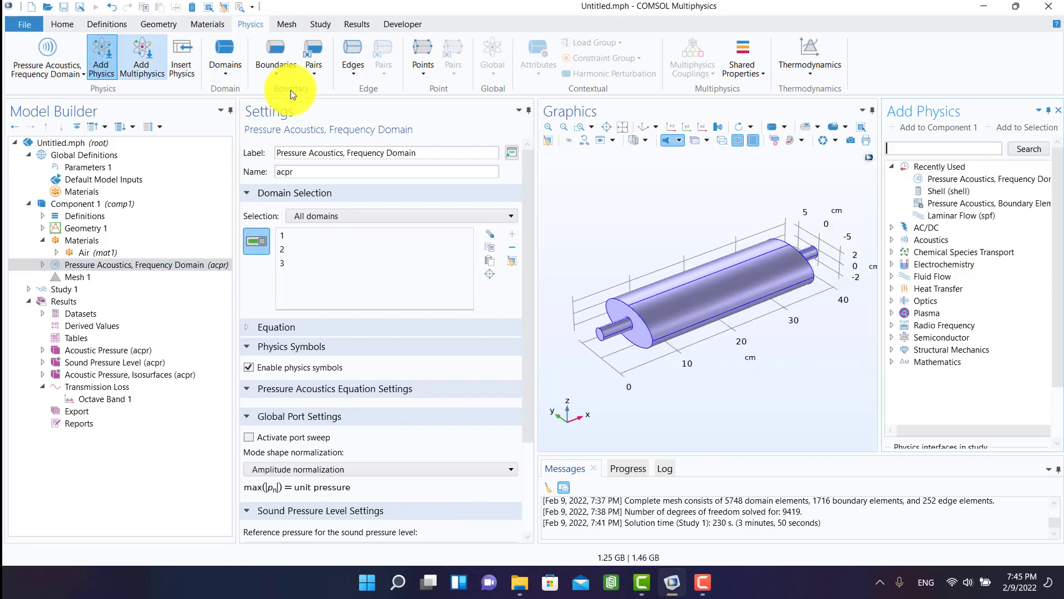
click(934, 192)
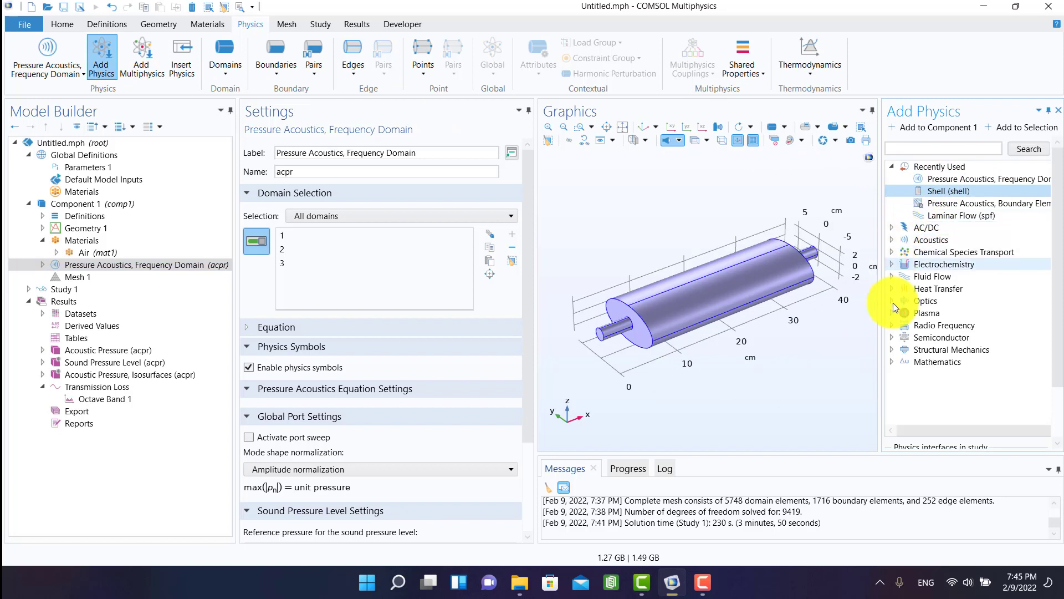
click(891, 348)
click(920, 374)
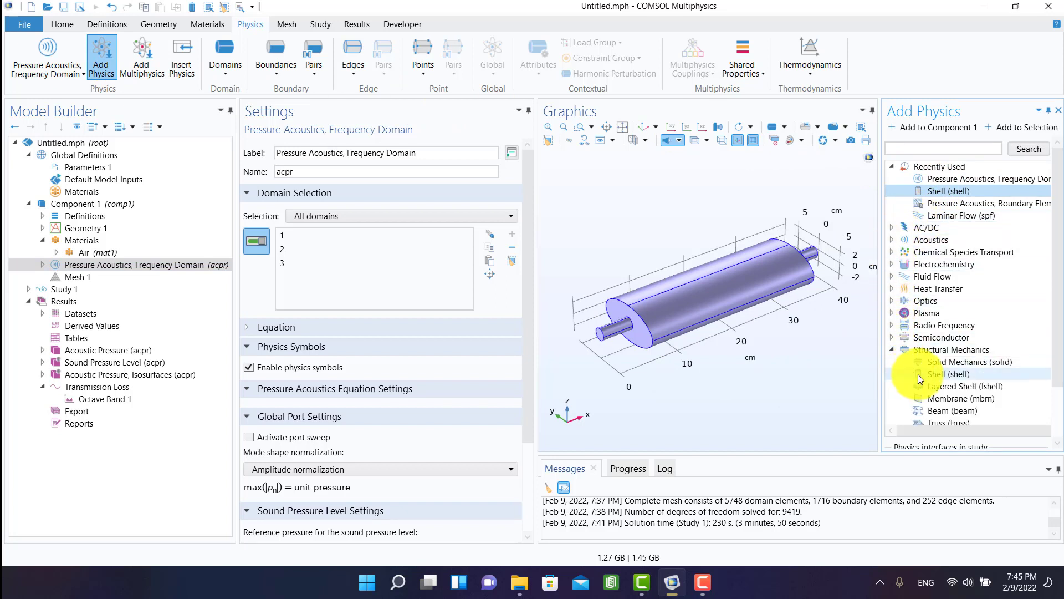
click(939, 128)
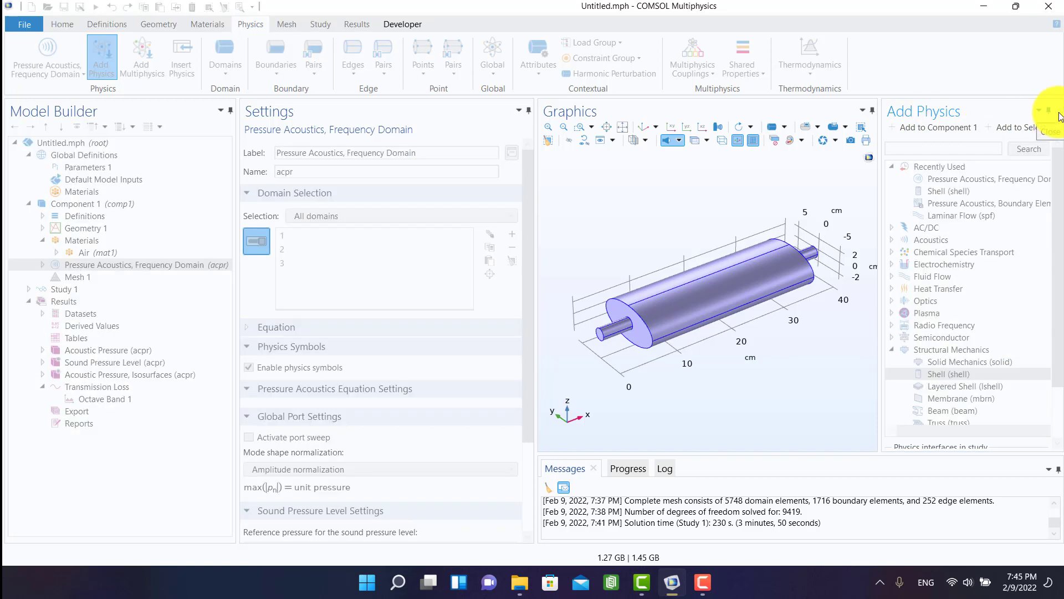
click(1059, 115)
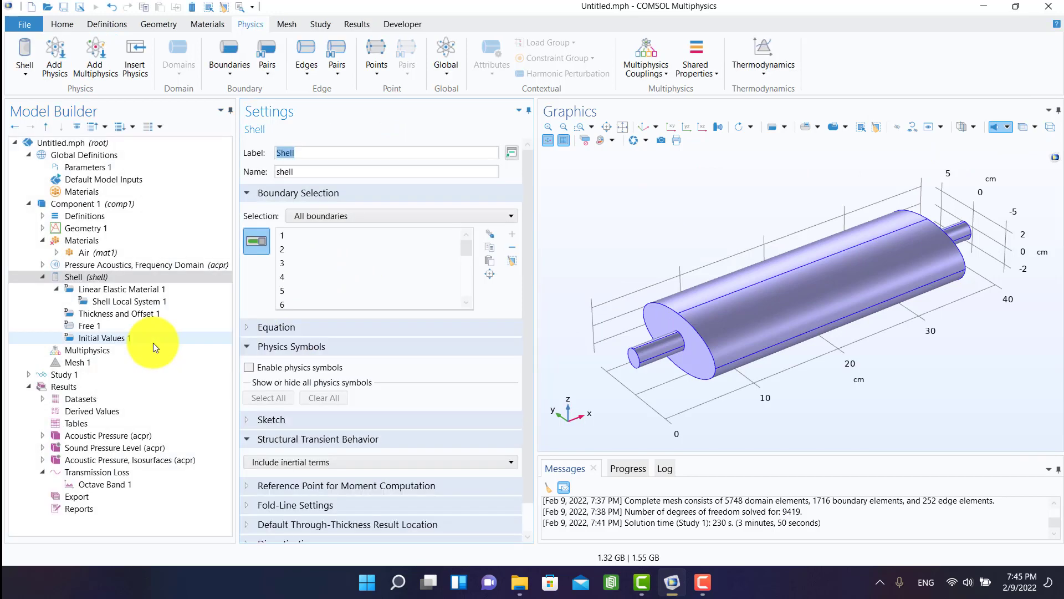
Set the Shell interface's thickness d to 0.003[m] in Thickness and Offset 1.
click(101, 314)
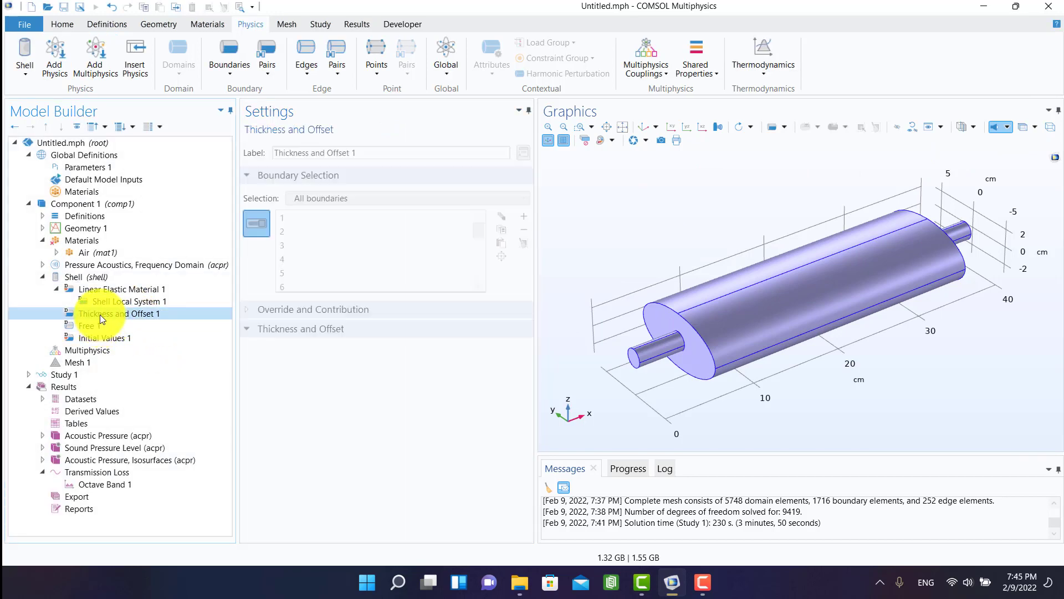
click(275, 352)
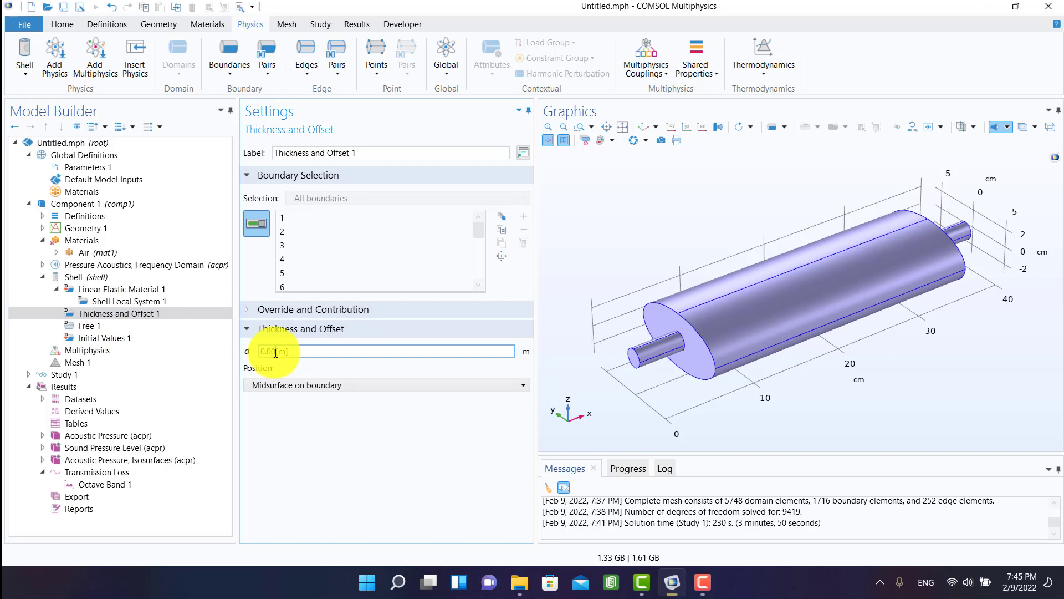
text(3)
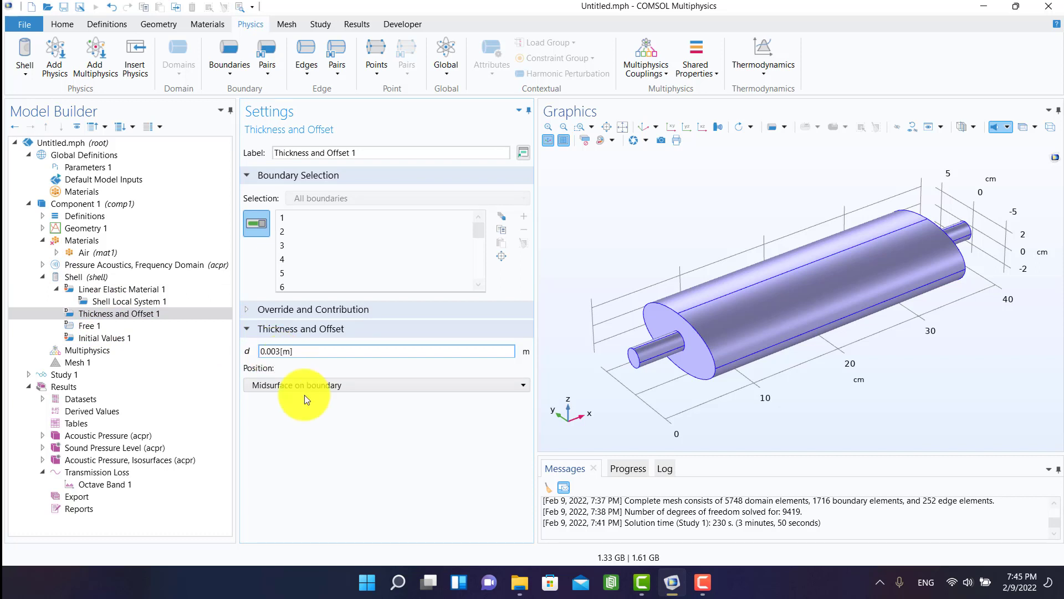
click(308, 427)
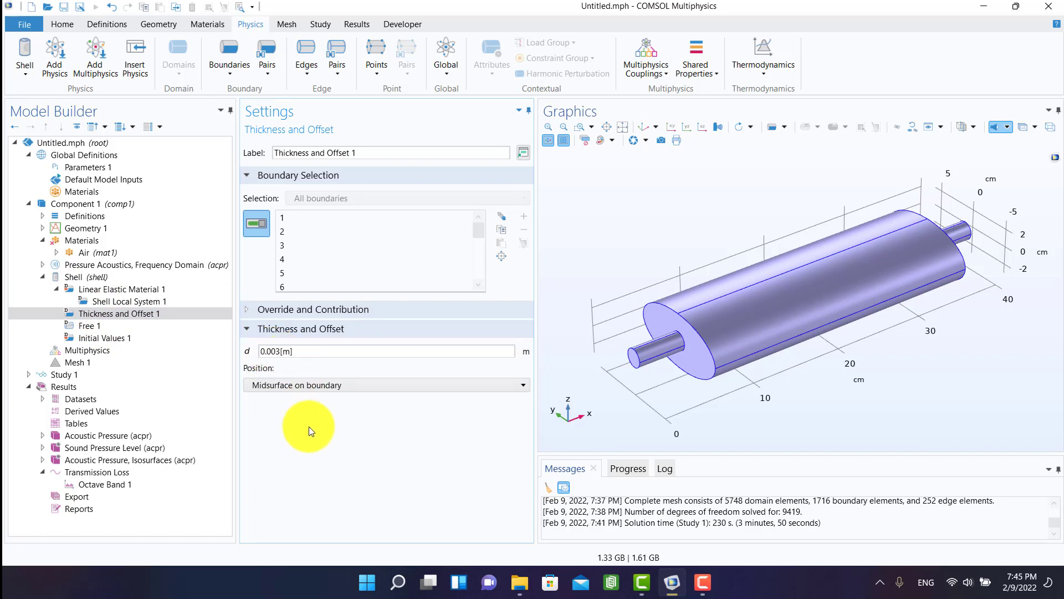
Check which entities still need a material and add Structural steel from the Built-in library to the component.
click(72, 278)
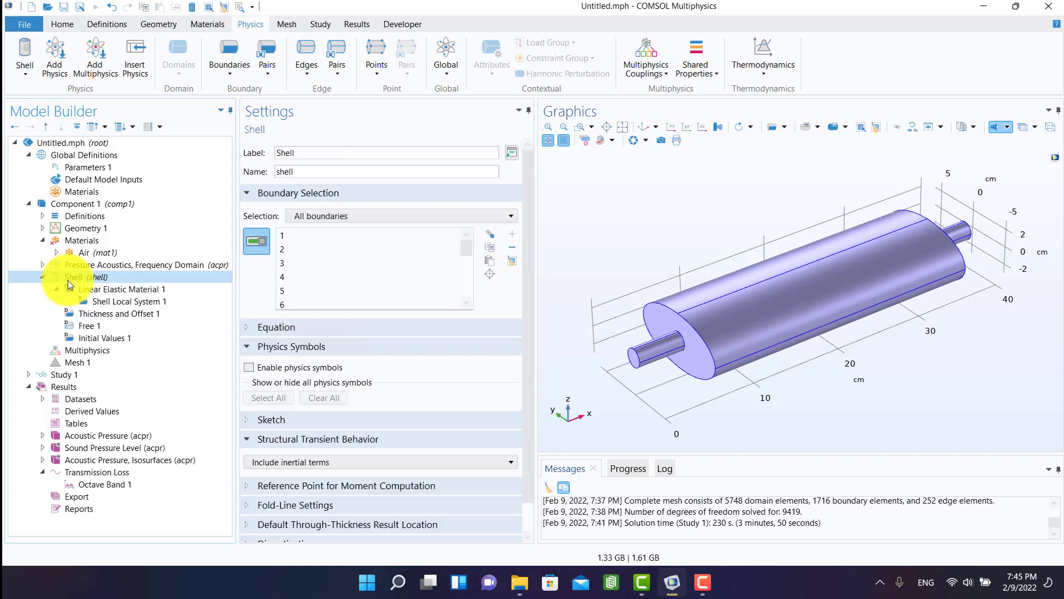
click(72, 242)
click(323, 227)
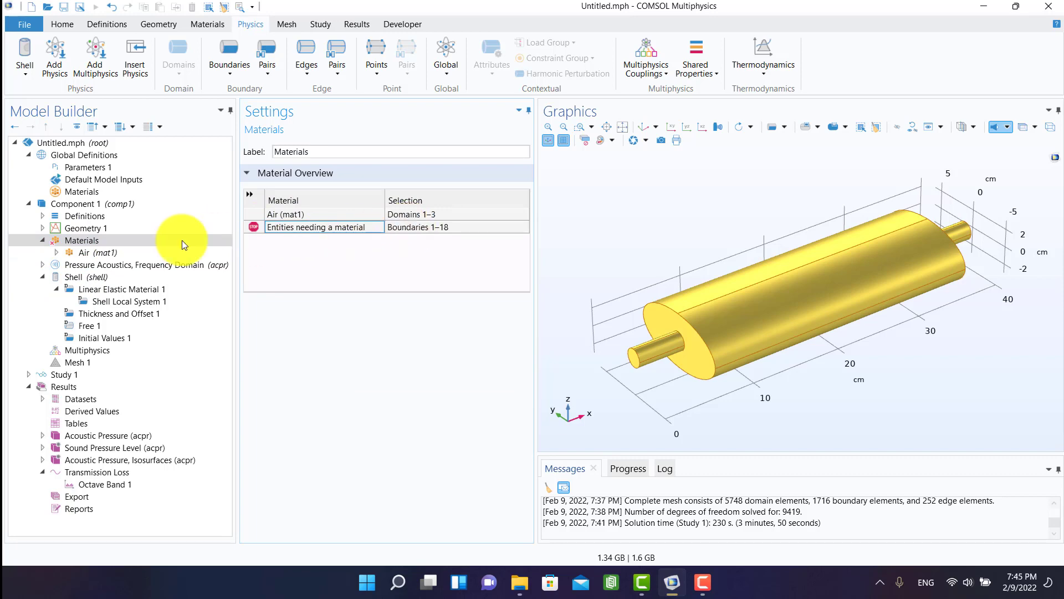
right_click(67, 245)
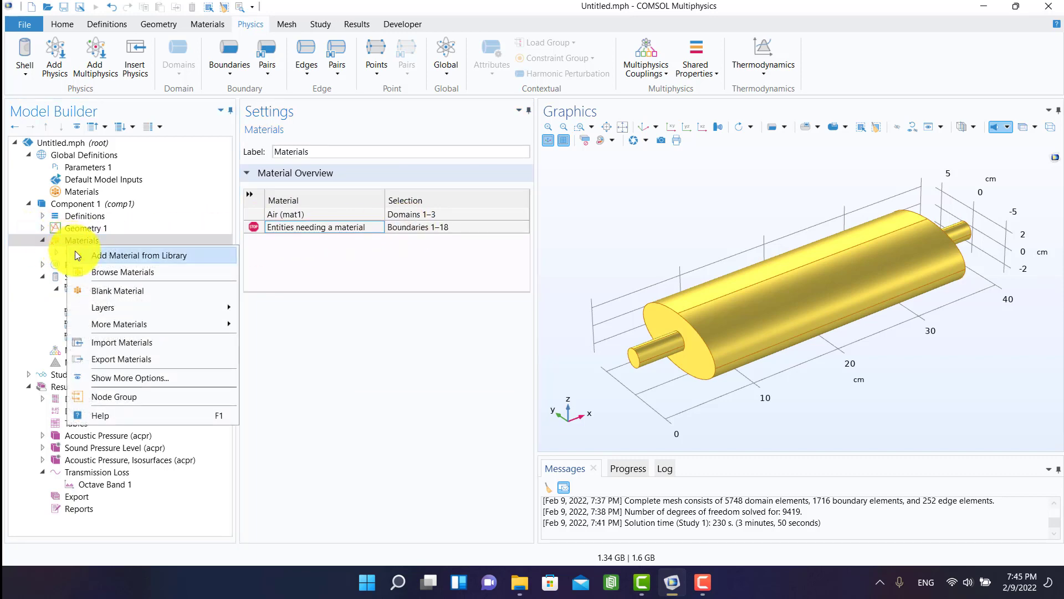
click(77, 255)
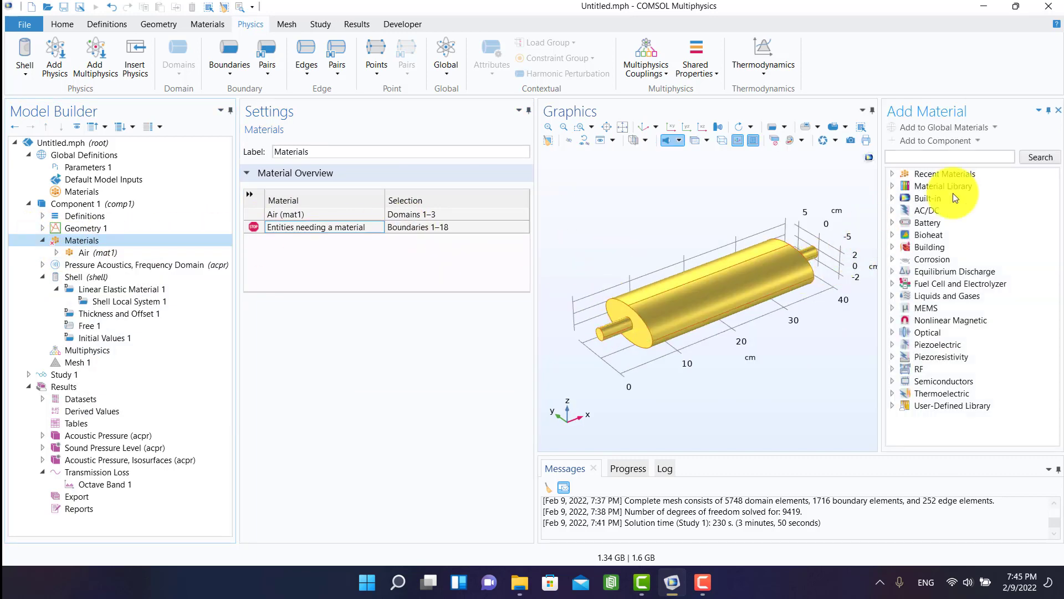
click(892, 187)
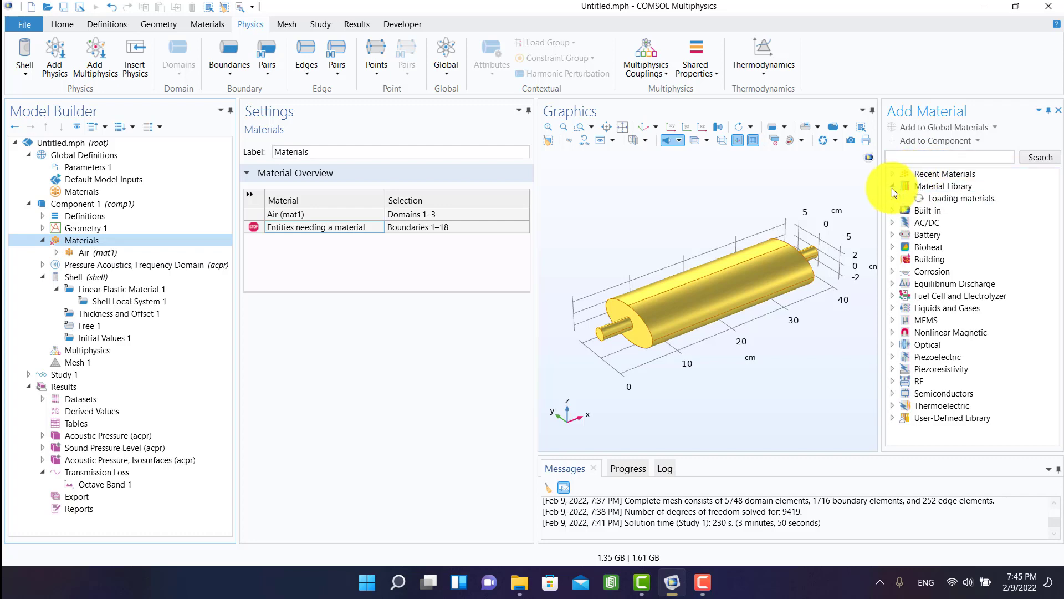
scroll(933, 314, down, 2)
scroll(932, 314, up, 2)
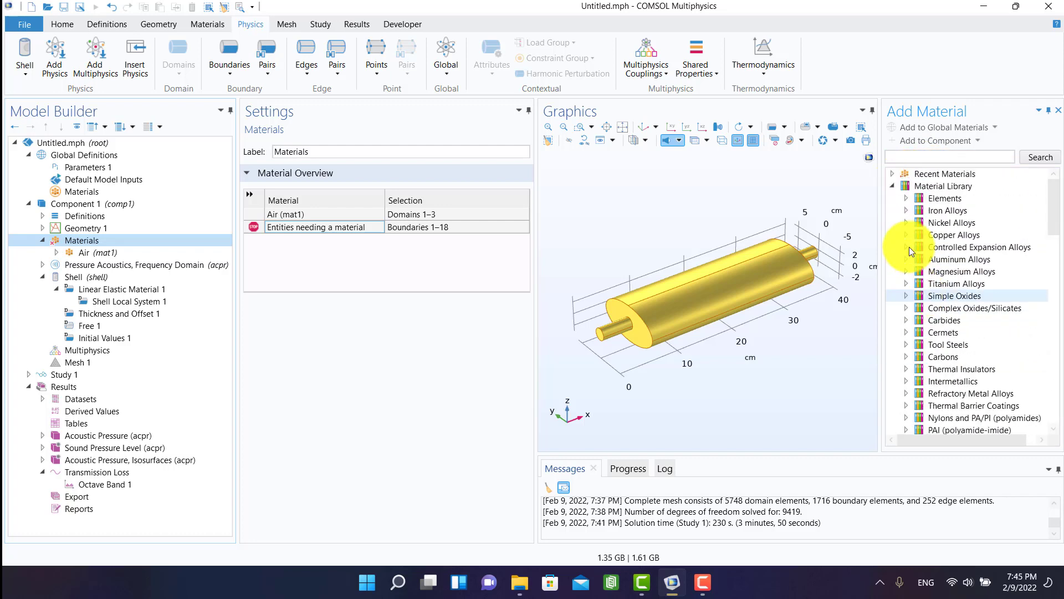
click(894, 187)
click(894, 198)
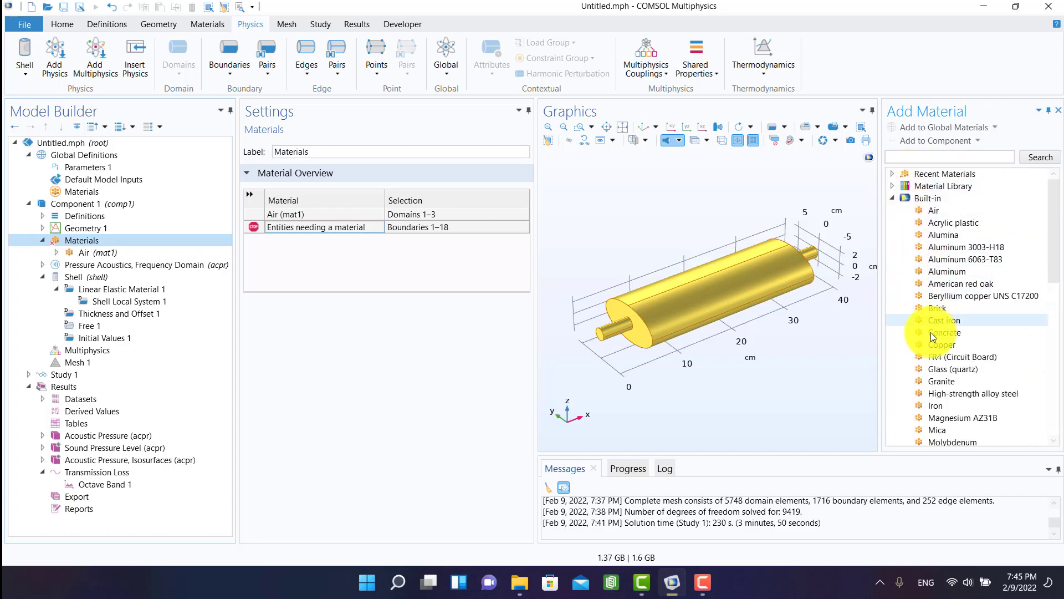
scroll(937, 364, down, 3)
scroll(943, 372, down, 2)
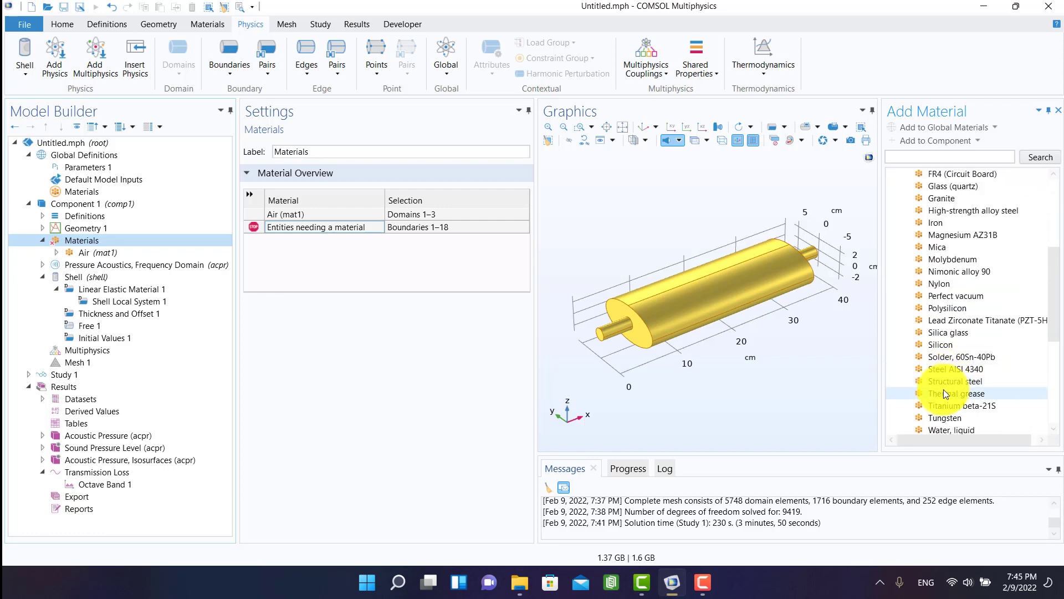
click(942, 382)
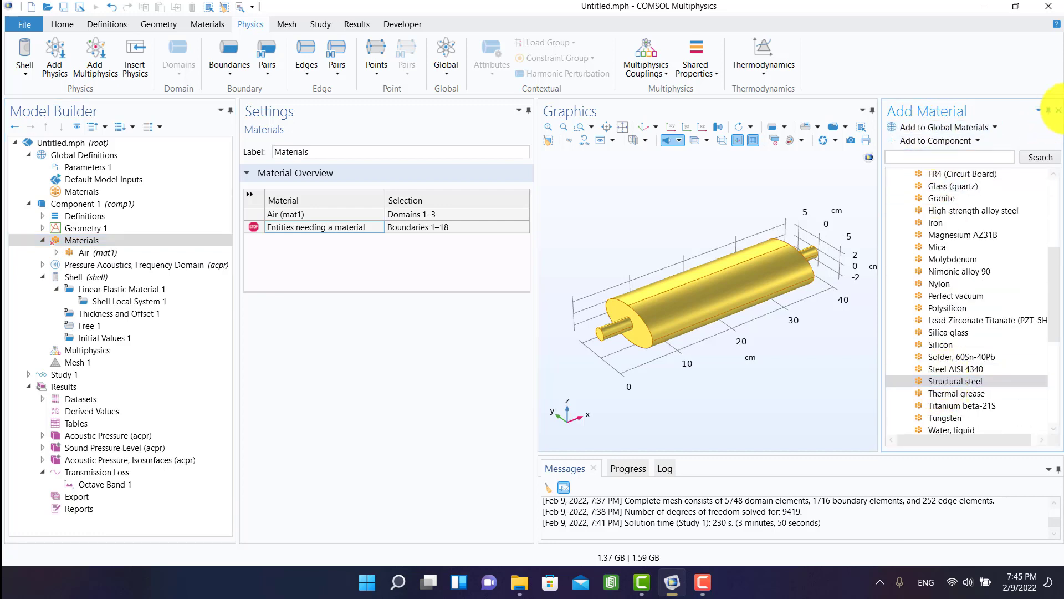
click(1058, 109)
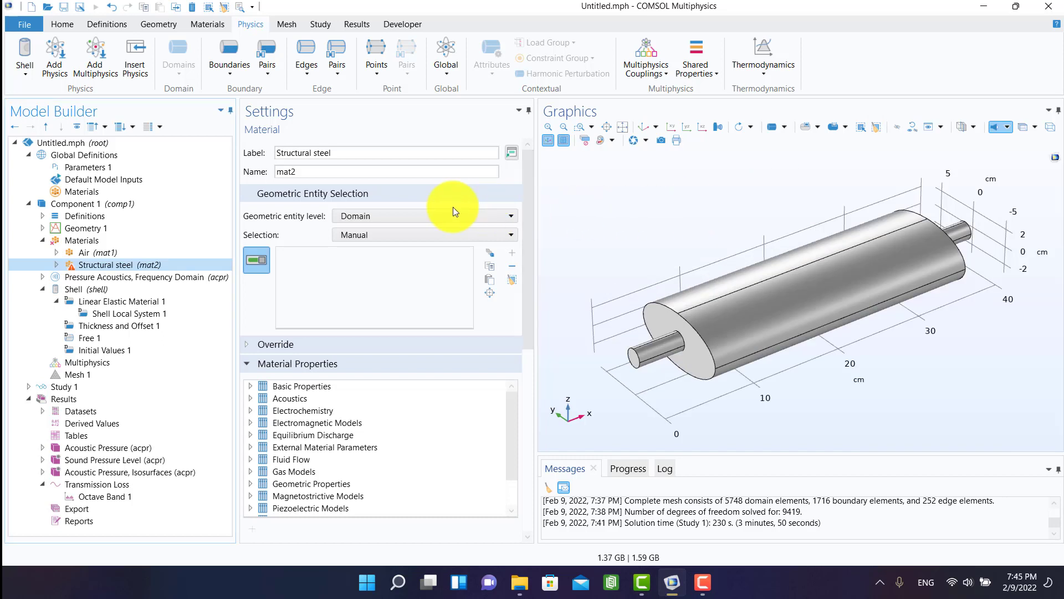
Set Structural steel's geometric entity level to Boundary and select inlet pipe walls 2 and 3 and chamber walls 8 and 11.
click(358, 214)
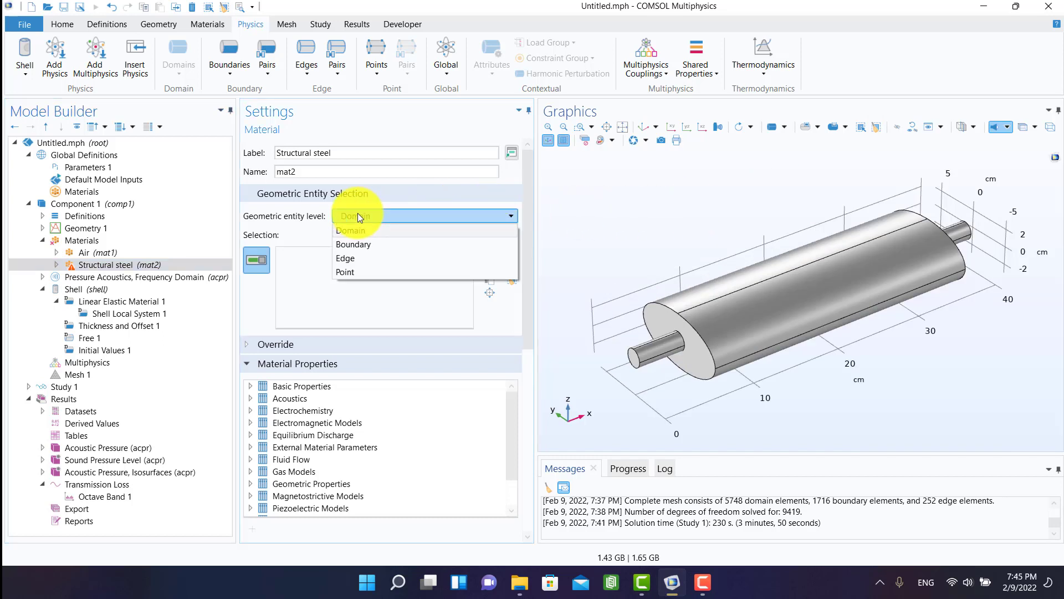
click(344, 245)
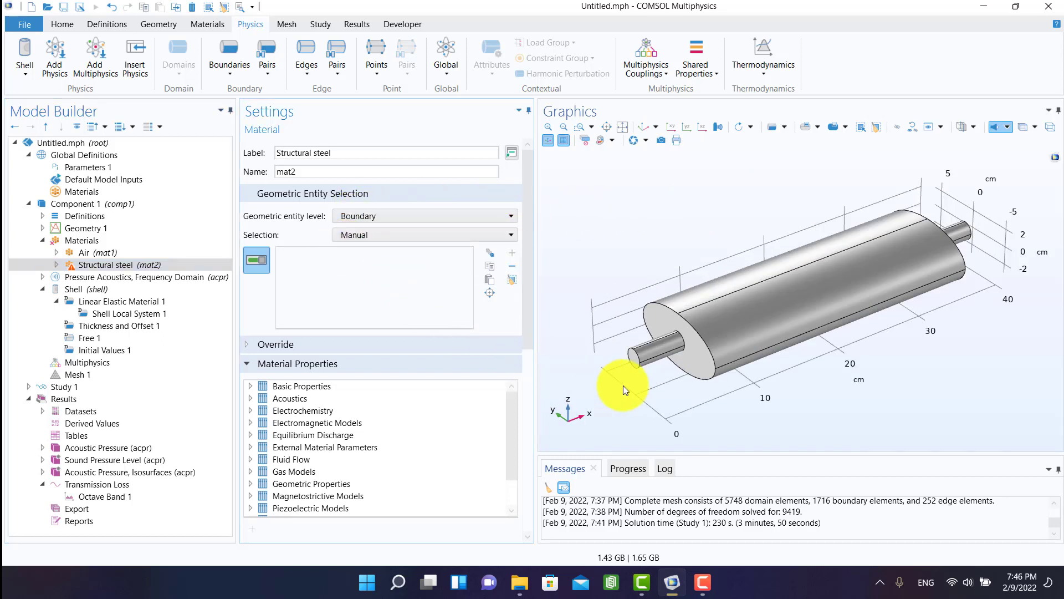
click(657, 344)
click(645, 351)
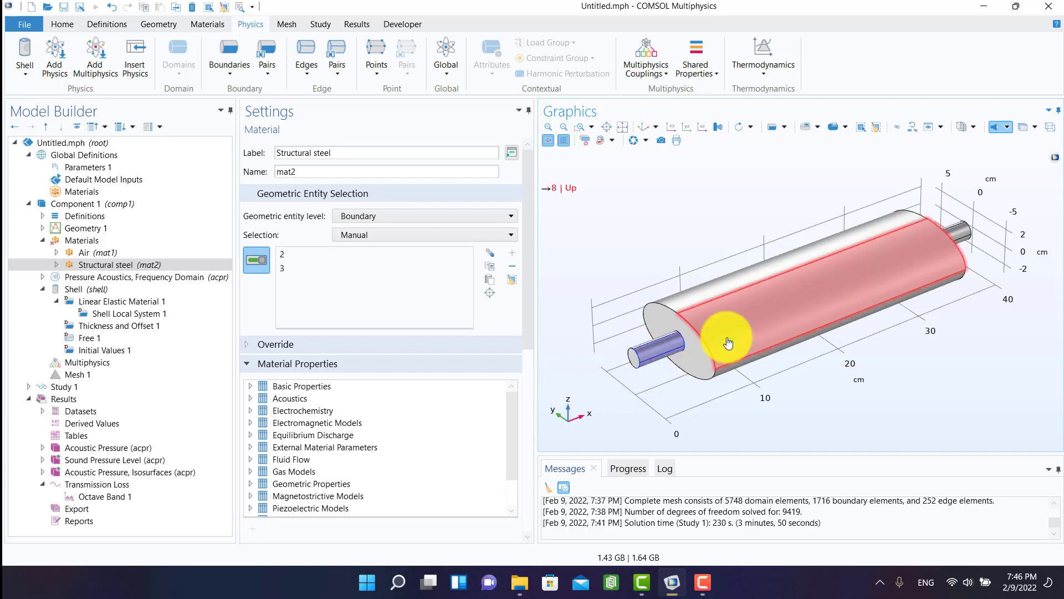
click(728, 343)
click(684, 311)
Add the remaining chamber and pipe wall boundaries to the Structural steel selection, leaving out the inlet's circular end face, and restore the default 3D view.
drag(684, 312, 811, 391)
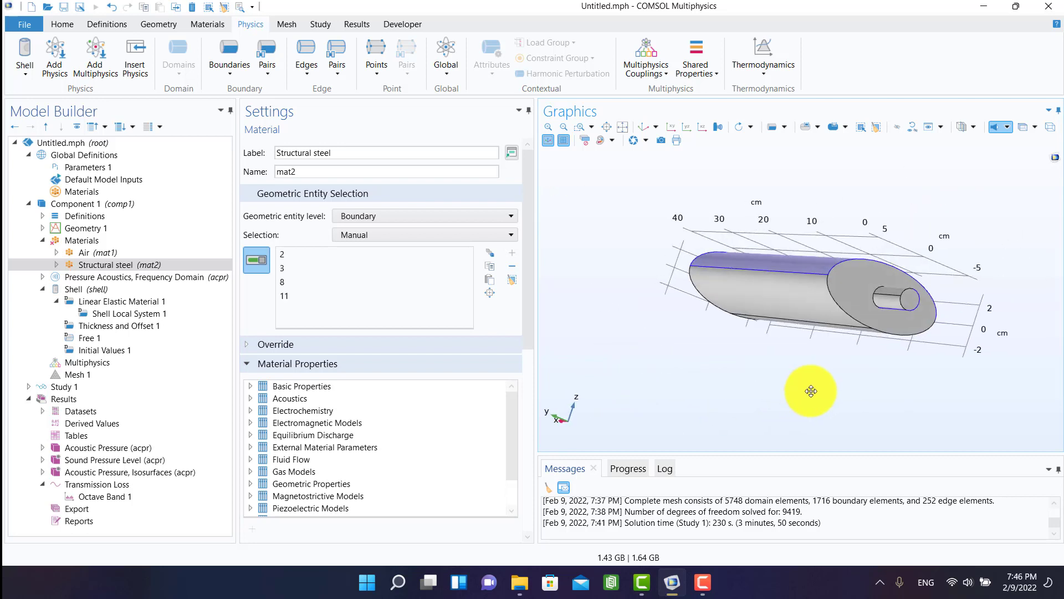
click(895, 297)
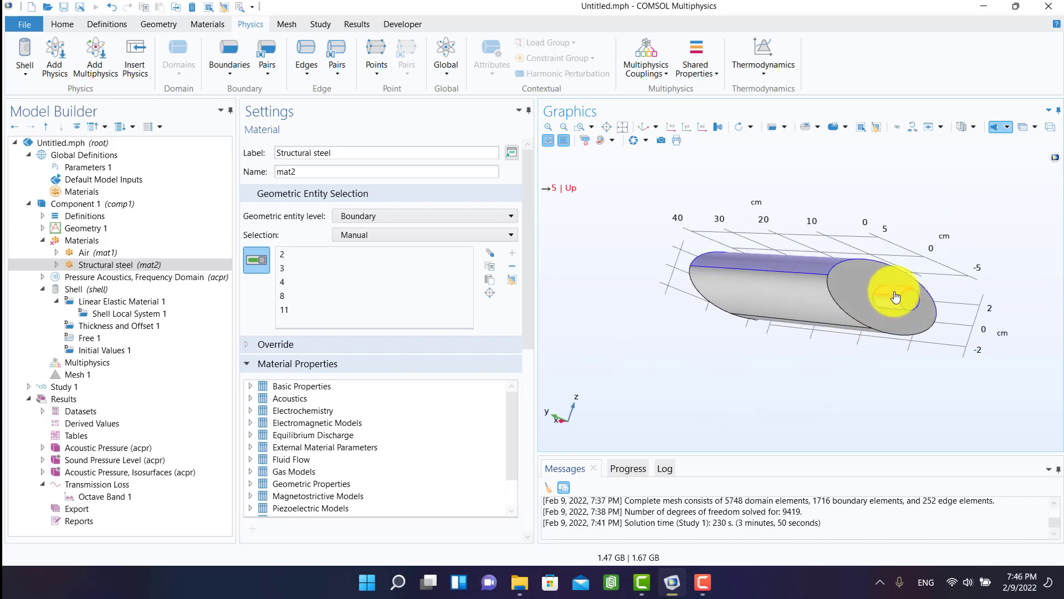
click(857, 294)
drag(836, 380, 798, 326)
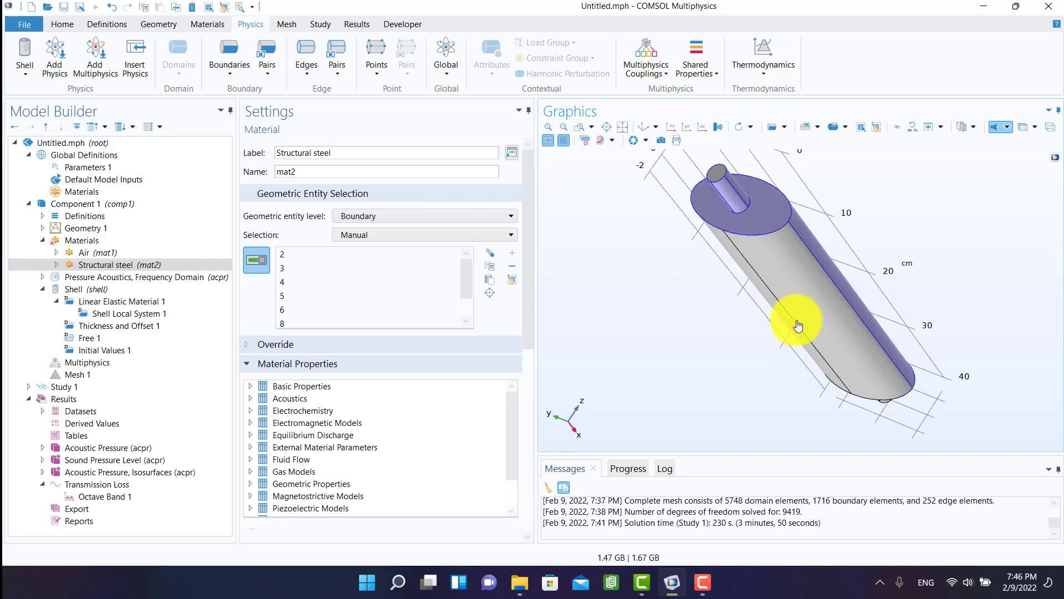
click(798, 326)
drag(760, 290, 796, 157)
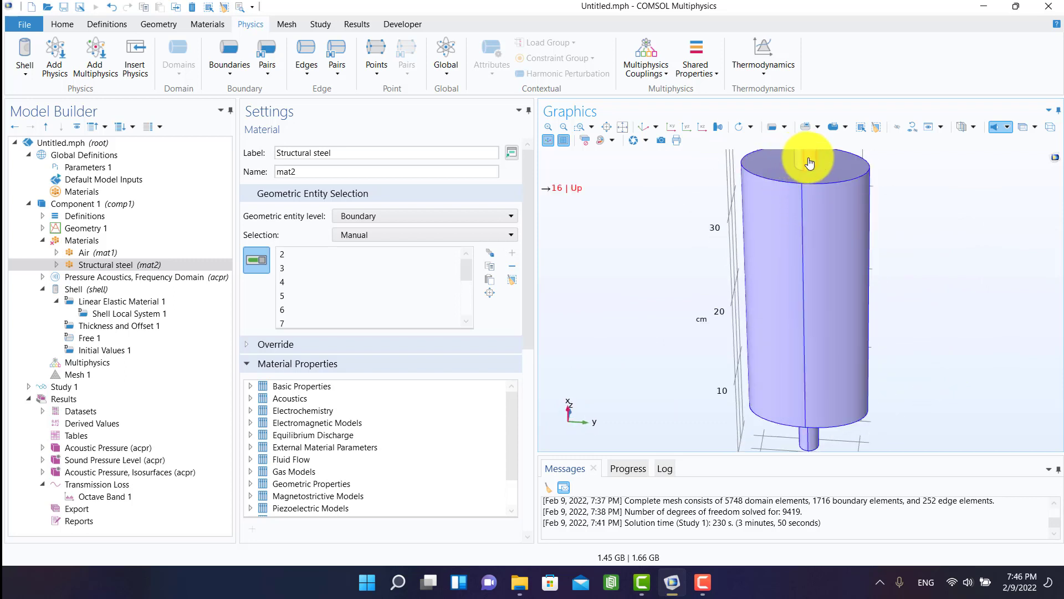
click(647, 127)
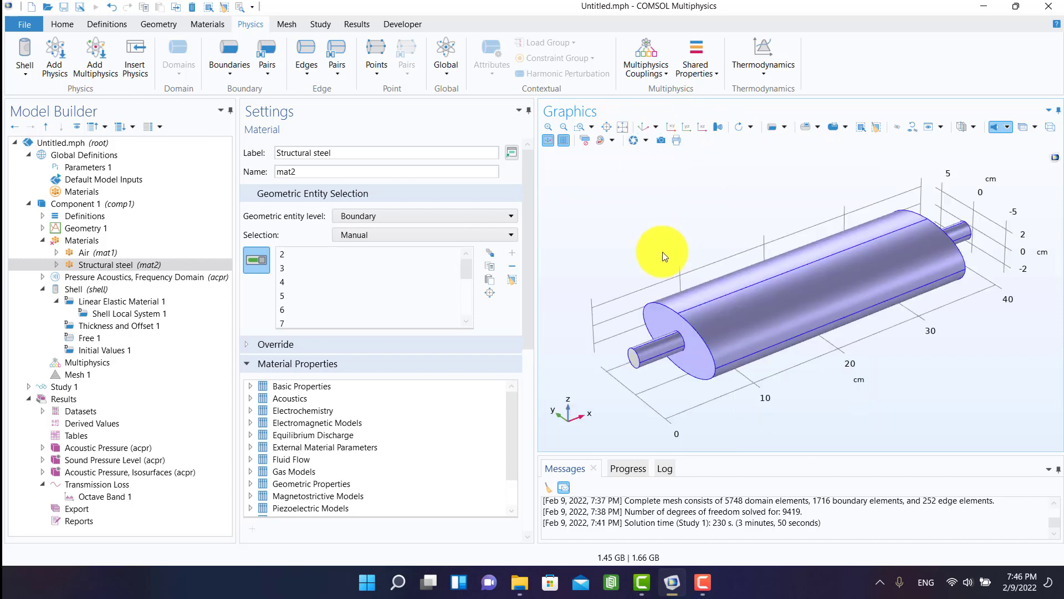
drag(671, 255, 712, 136)
click(656, 127)
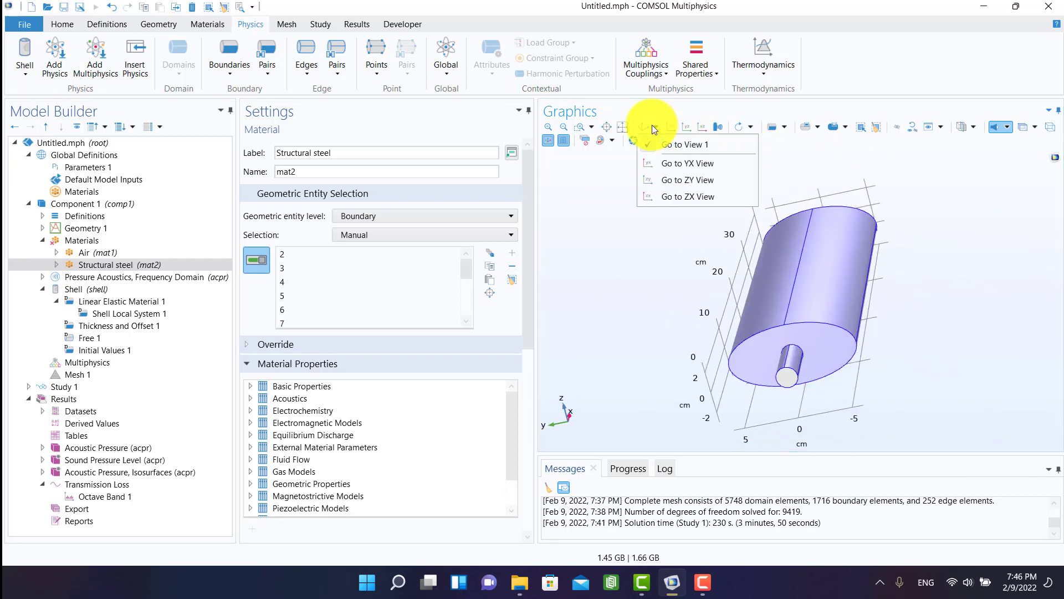
click(648, 143)
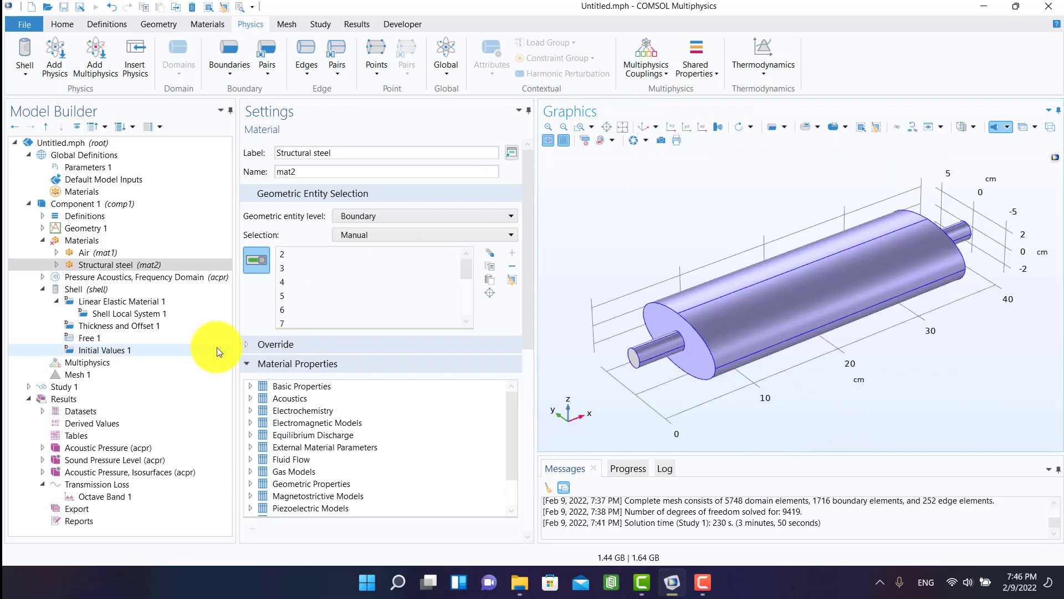
Add an edge Fixed Constraint to the Shell interface and select the inlet pipe's circular end edges 1, 2, 4 and 6.
click(64, 291)
right_click(68, 286)
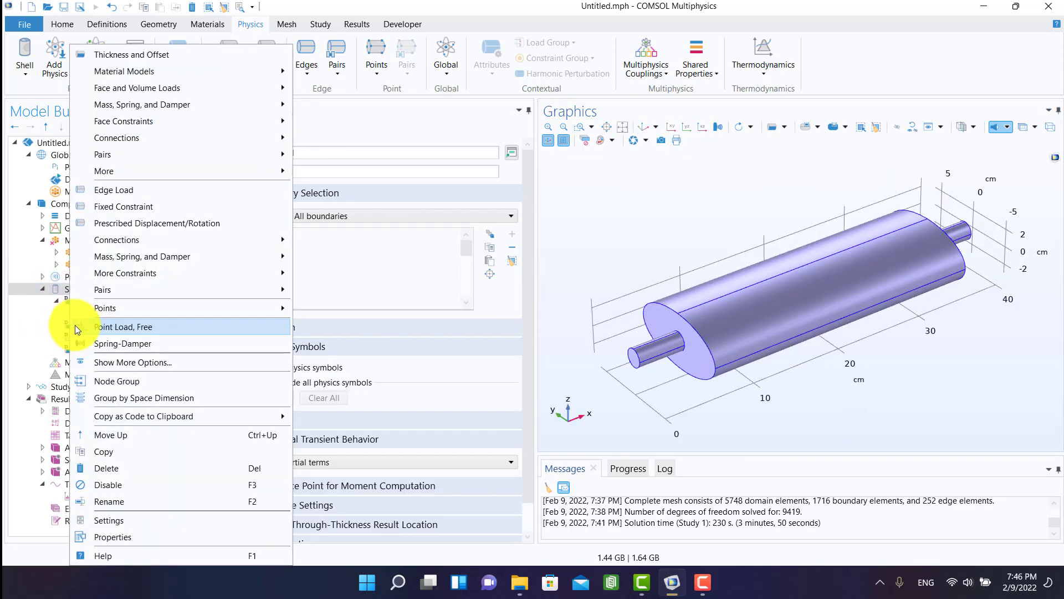
click(307, 65)
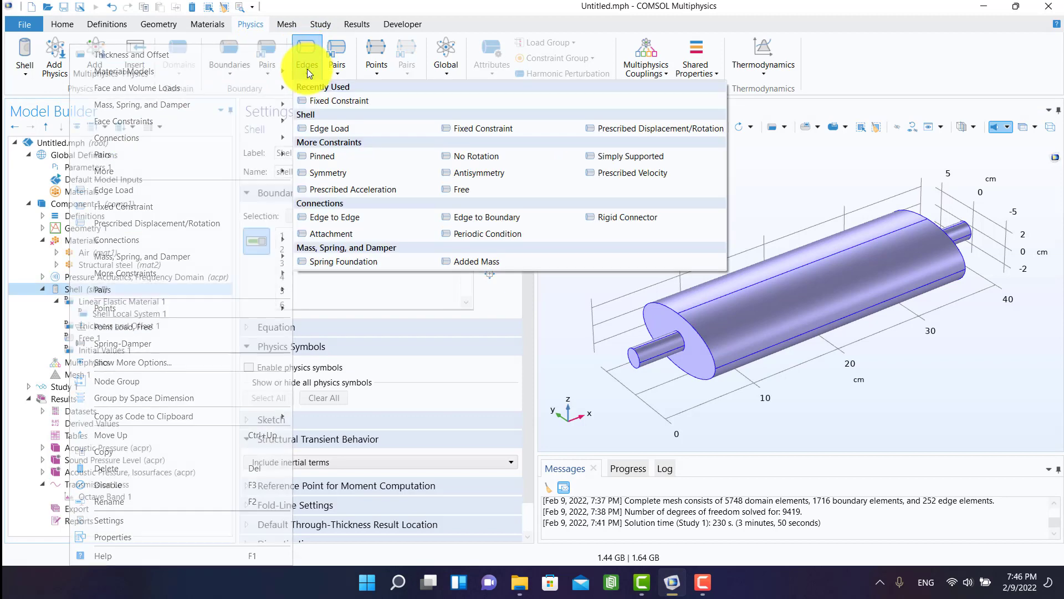
click(327, 102)
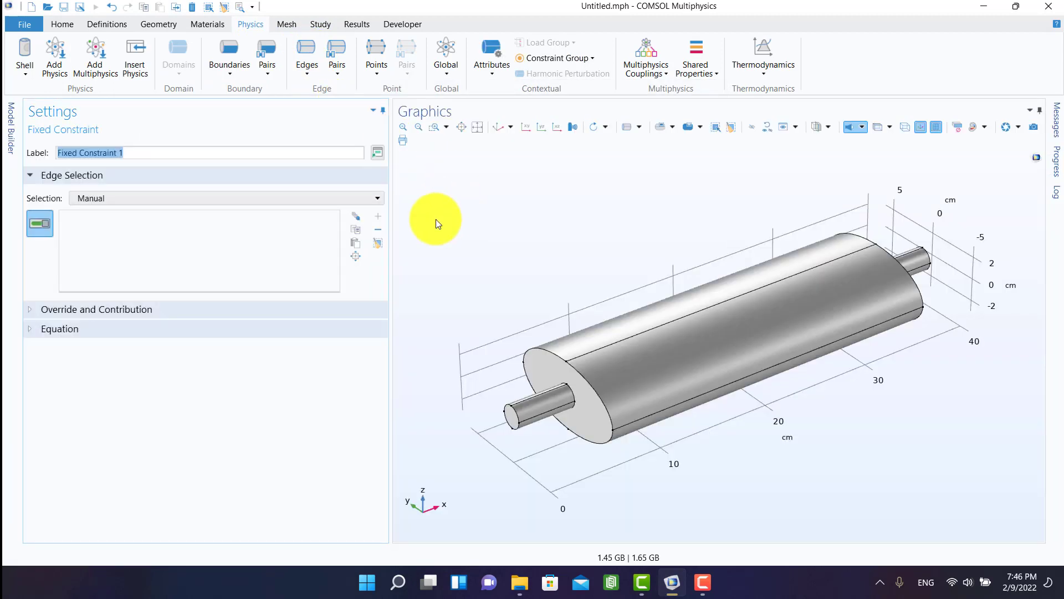
click(514, 418)
click(510, 425)
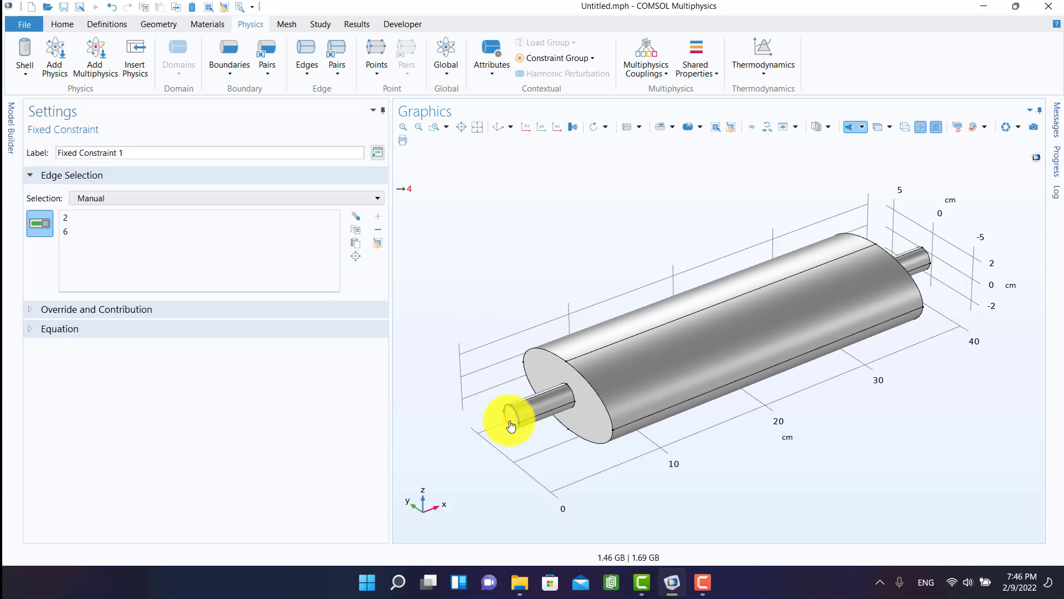
click(506, 429)
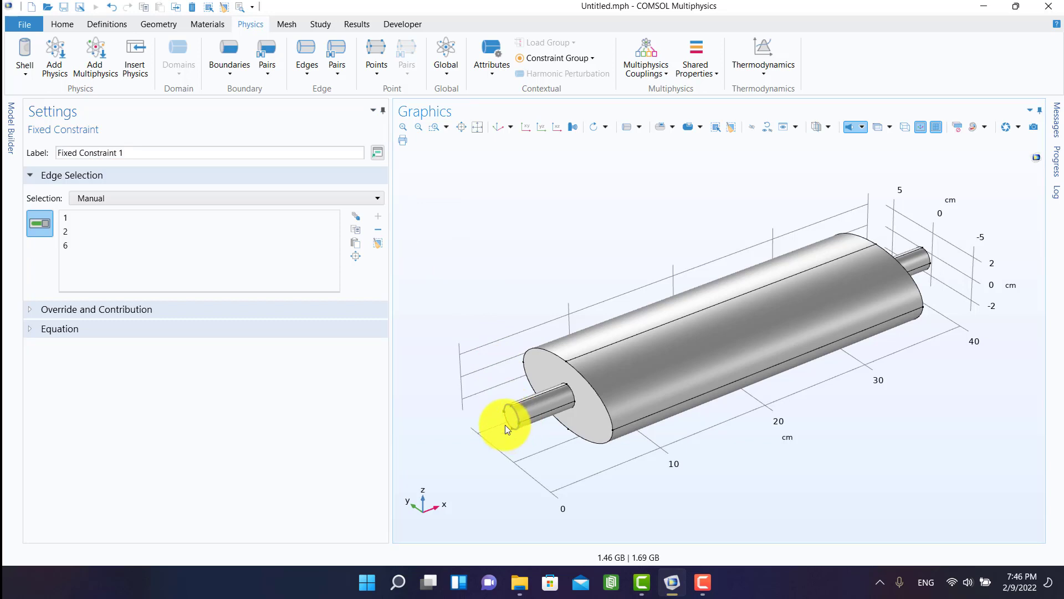
click(505, 425)
Add the circular edges at the outlet pipe's free end to the Fixed Constraint's edge selection.
drag(706, 439, 717, 395)
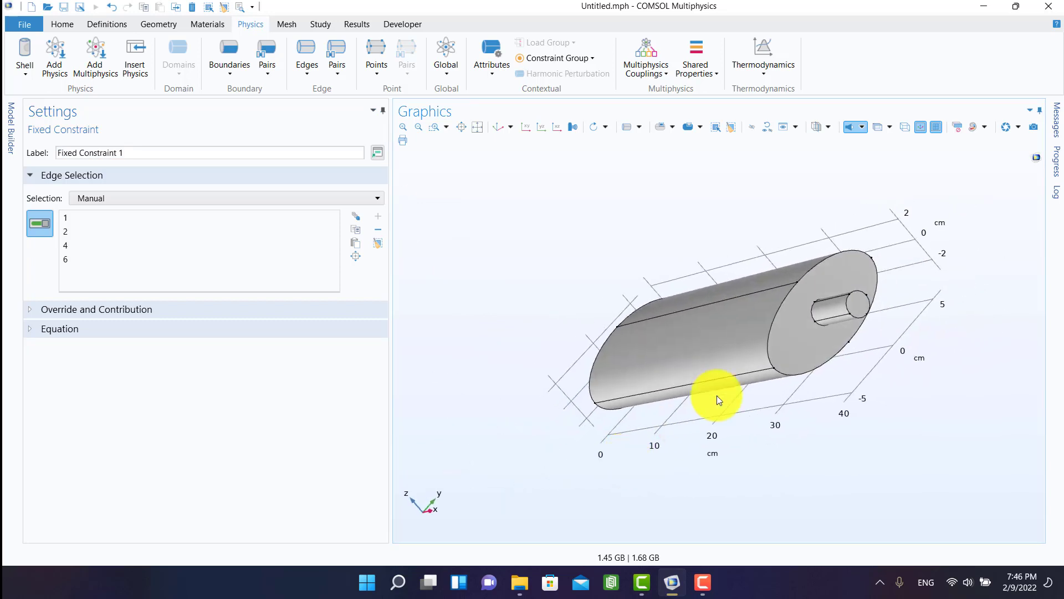
click(856, 294)
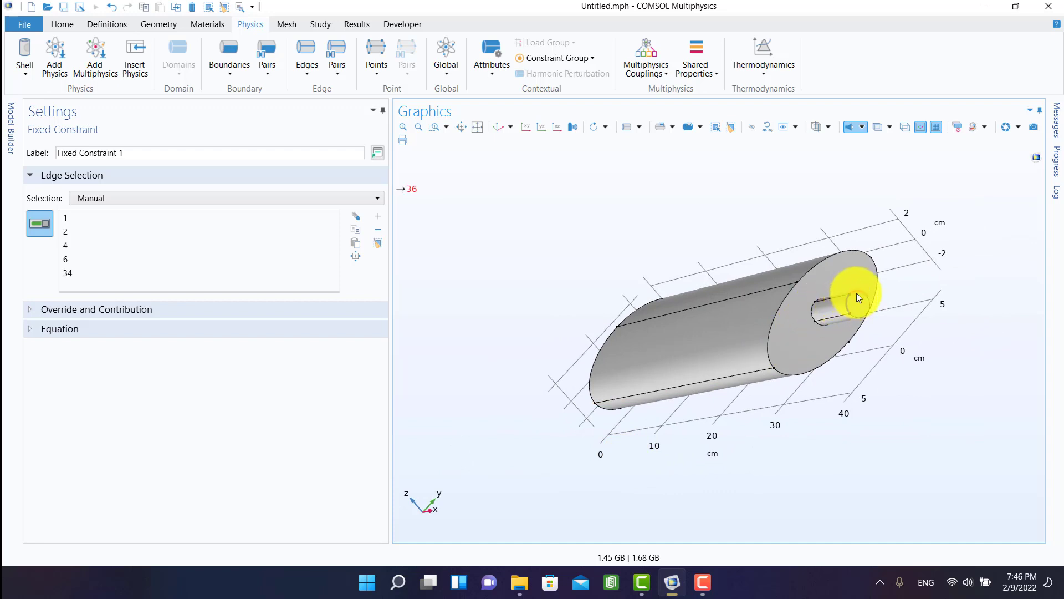
click(857, 292)
click(869, 304)
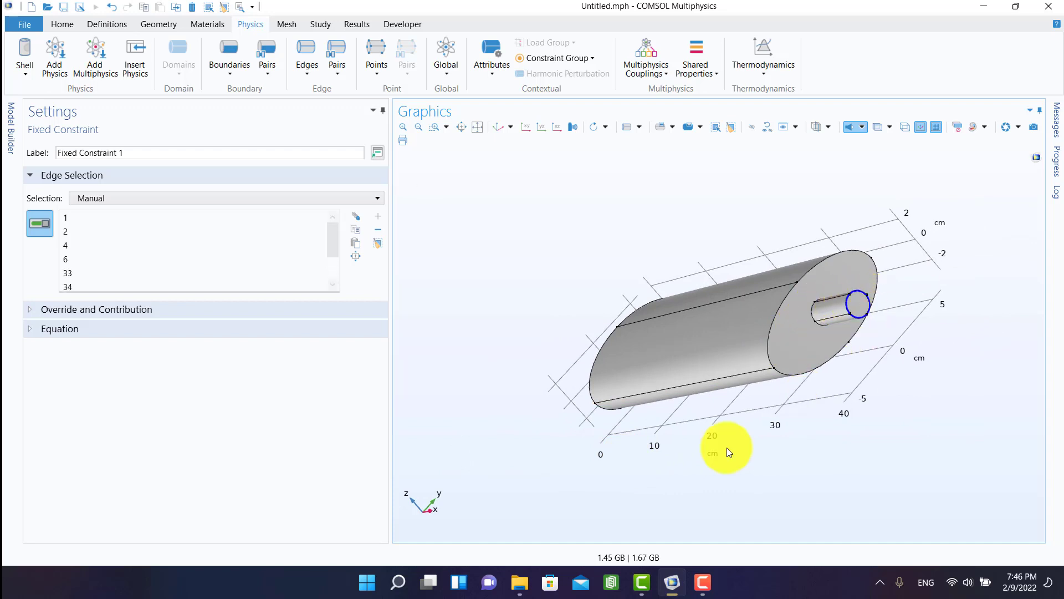
Reset the desktop layout so the model tree is docked beside the settings.
click(12, 118)
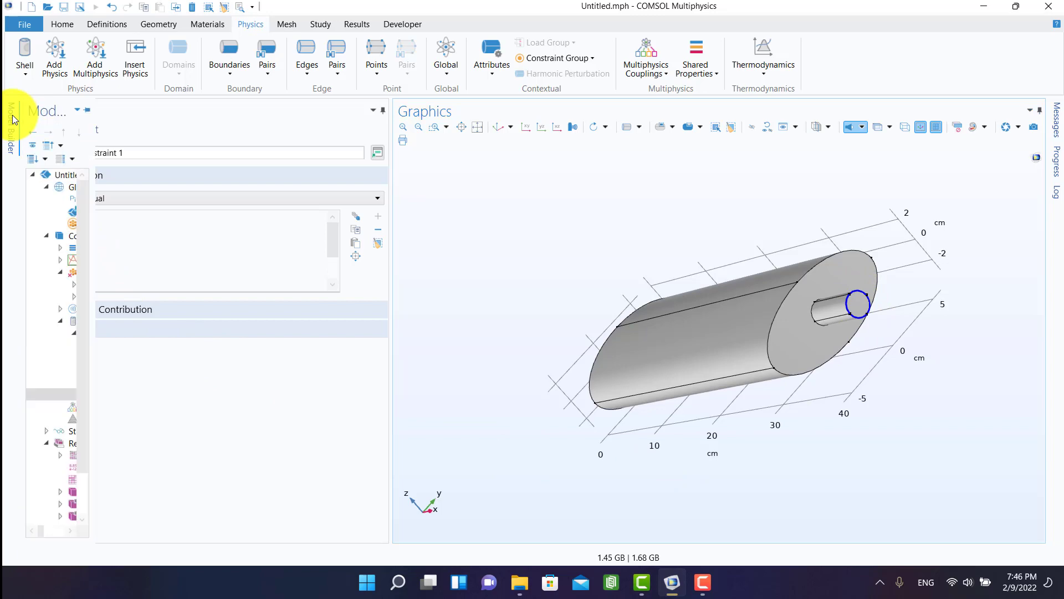
click(66, 25)
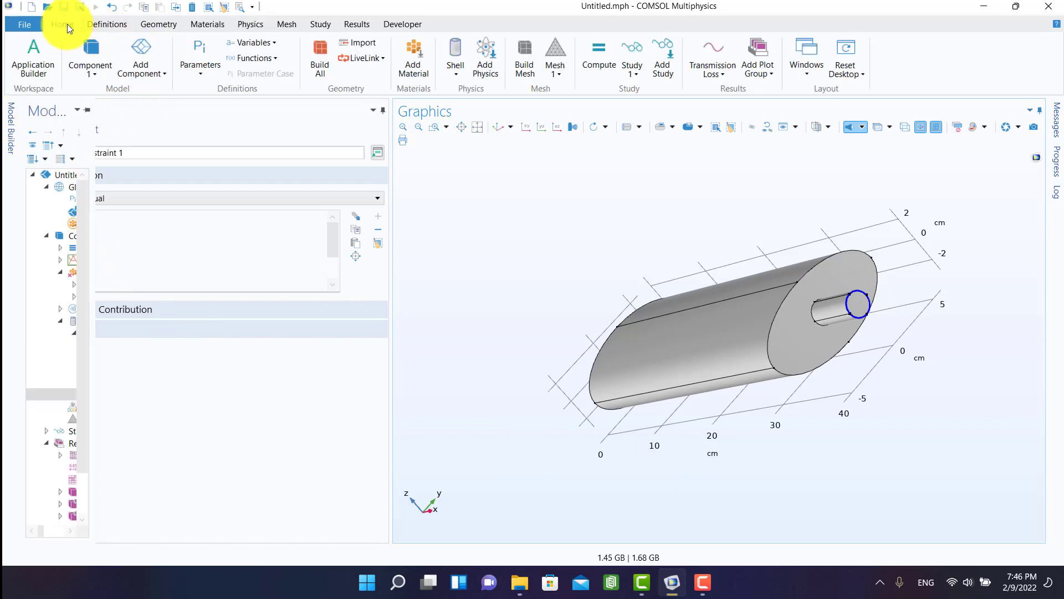
click(837, 53)
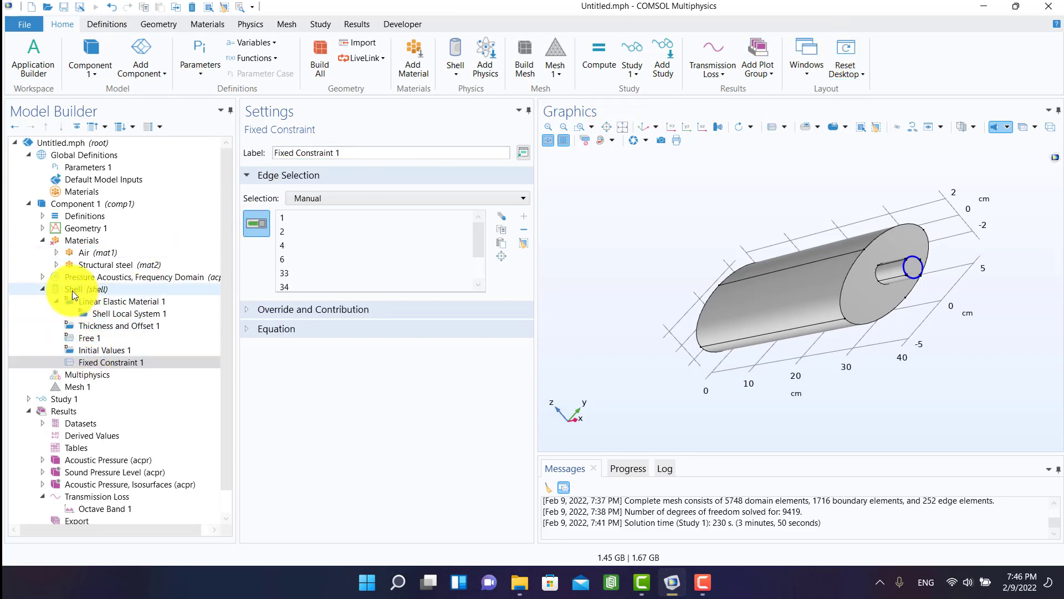
Add an Acoustic-Structure Boundary multiphysics coupling between Pressure Acoustics and Shell, and apply it to all boundaries.
click(65, 374)
right_click(66, 374)
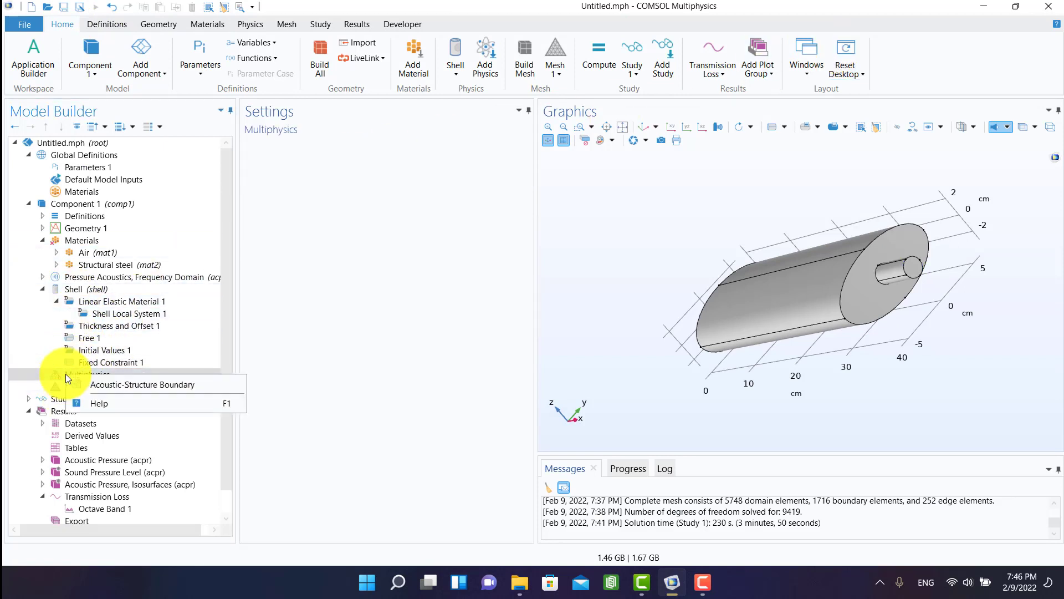
click(78, 379)
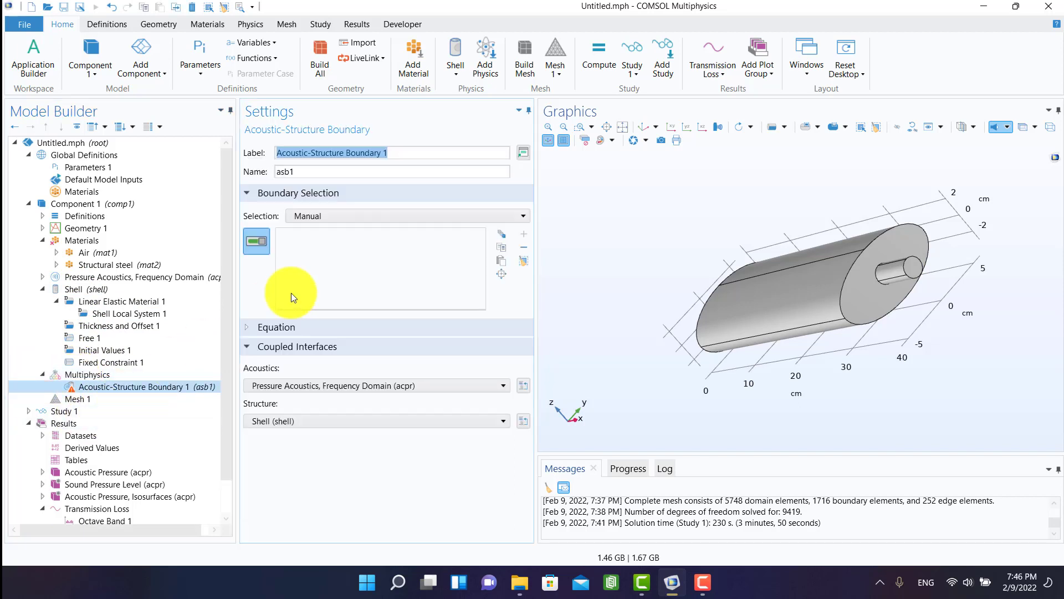
click(351, 212)
click(328, 244)
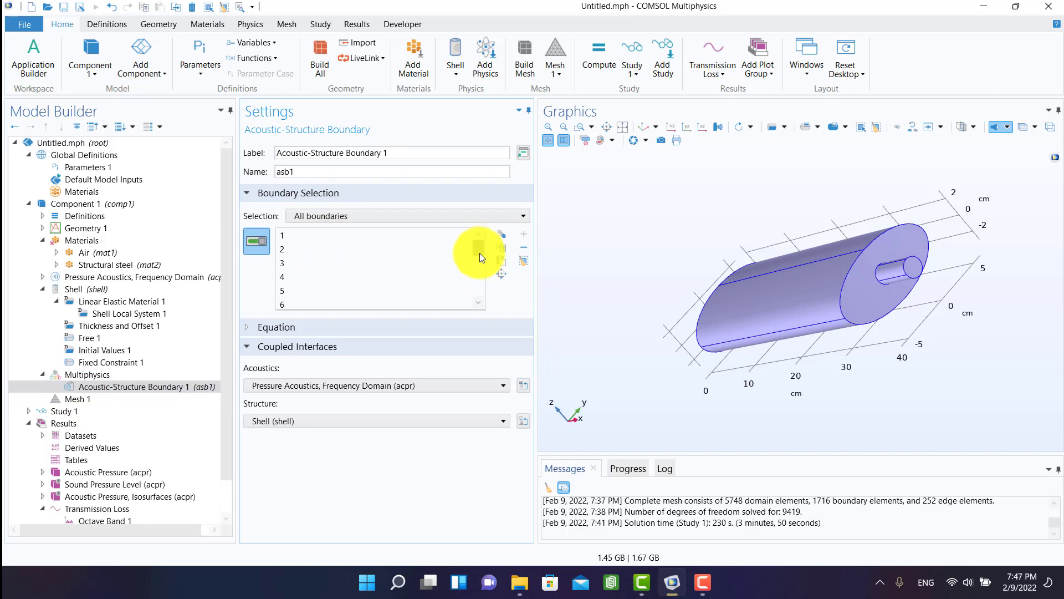
drag(480, 253, 484, 295)
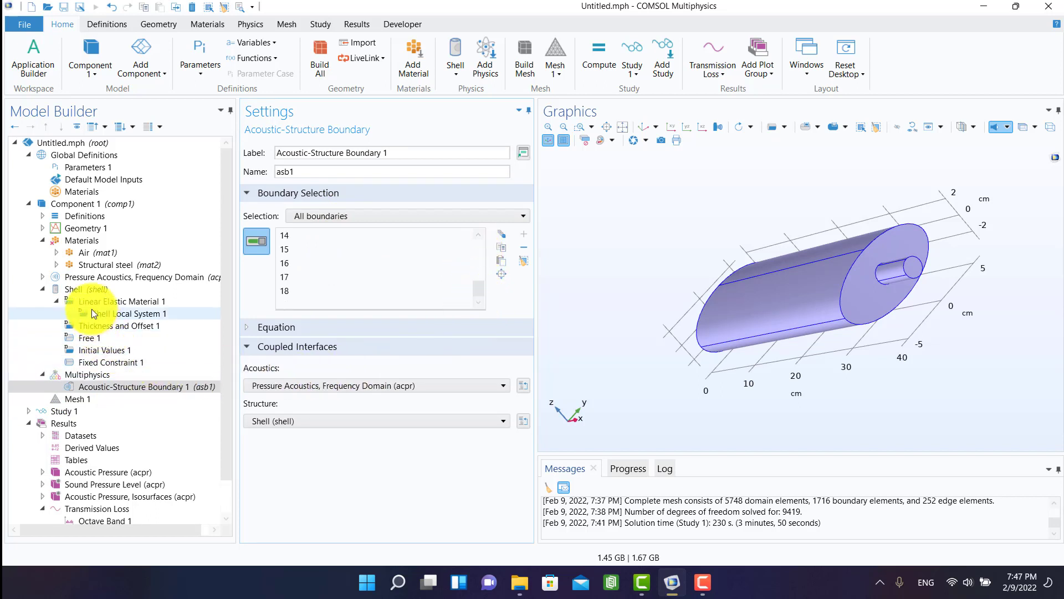
Remove the circular end faces of the outlet and inlet pipes, boundaries 18 and 1, from the Shell selection and restore the default 3D view.
click(79, 289)
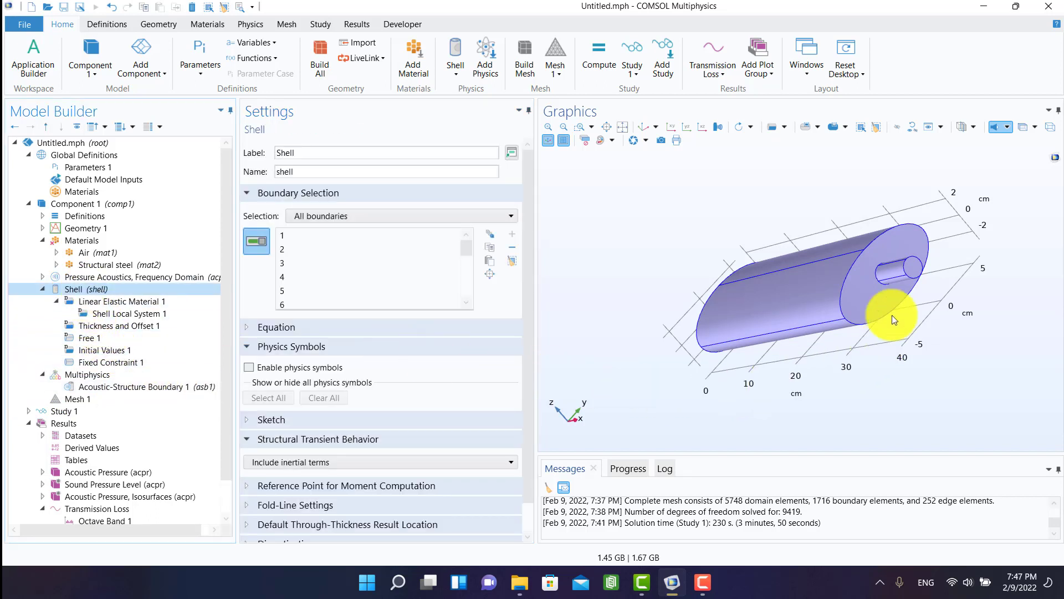
click(912, 267)
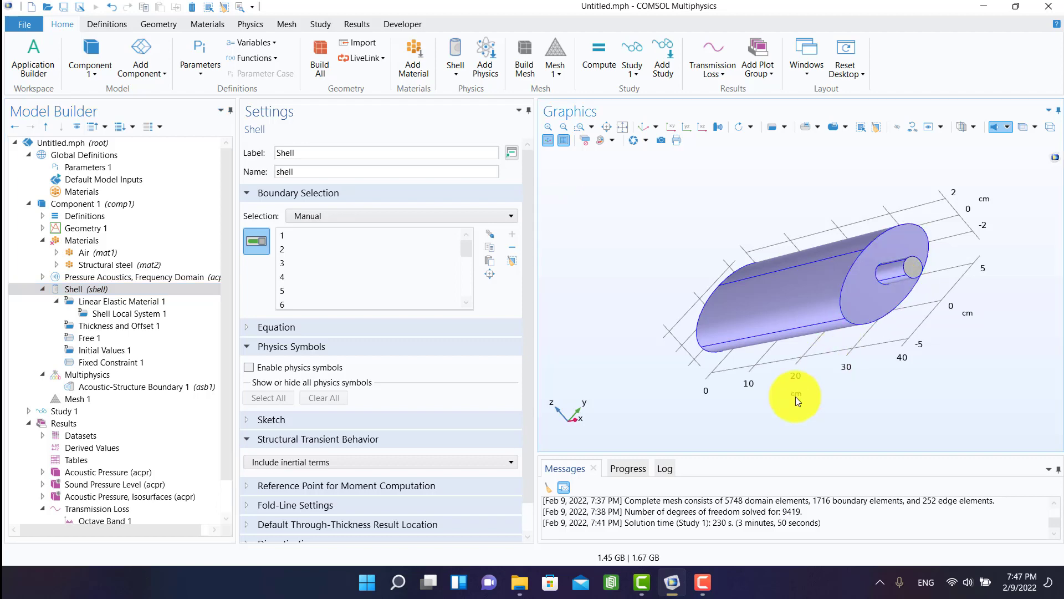
drag(796, 397, 920, 360)
click(728, 344)
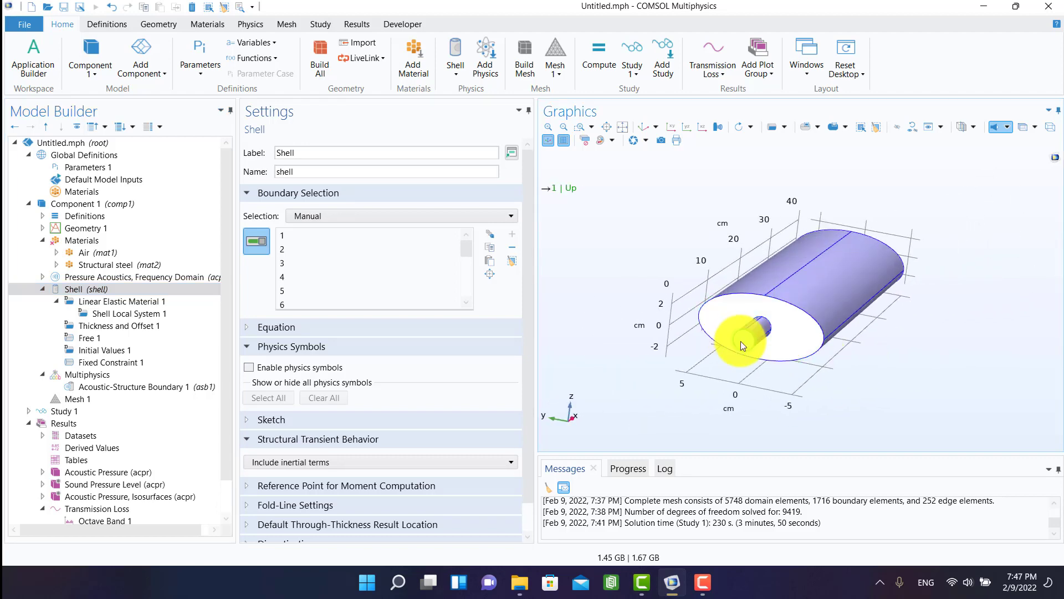
drag(744, 409, 713, 405)
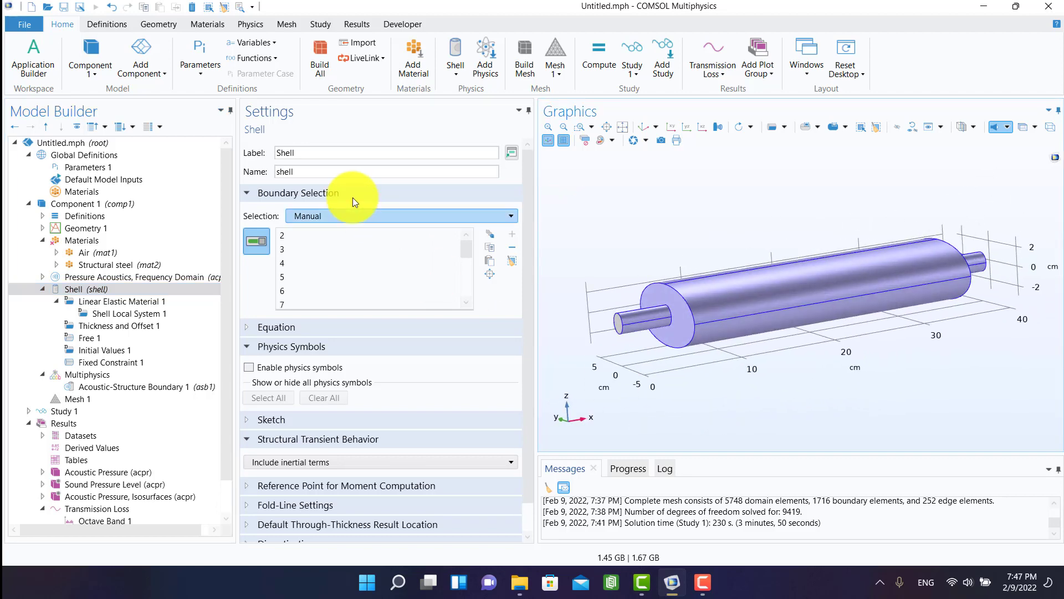
click(640, 126)
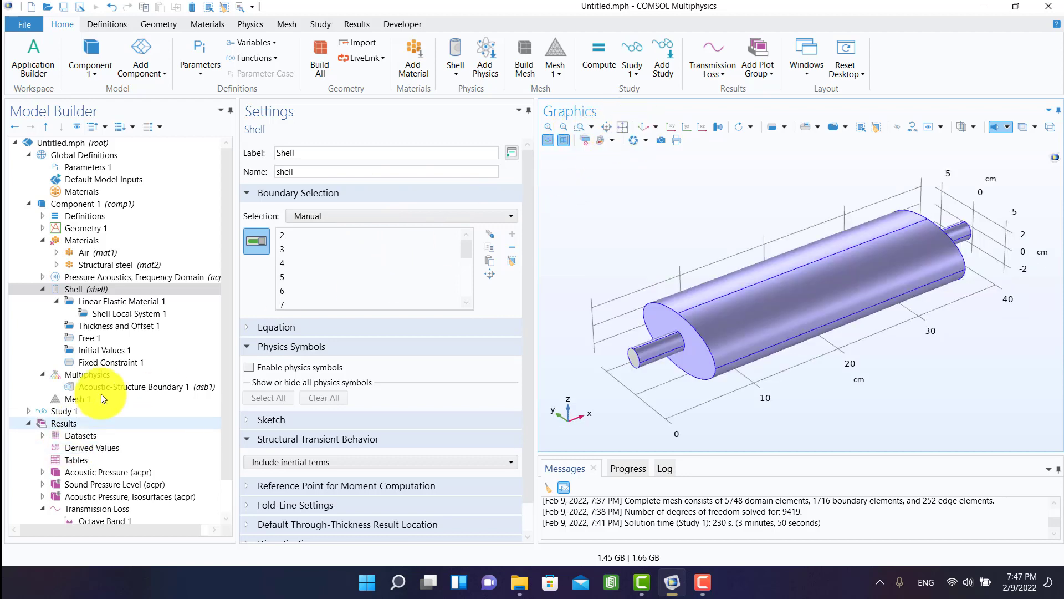
Check the component's Materials overview and highlight the boundaries that still need a material.
click(84, 377)
click(58, 249)
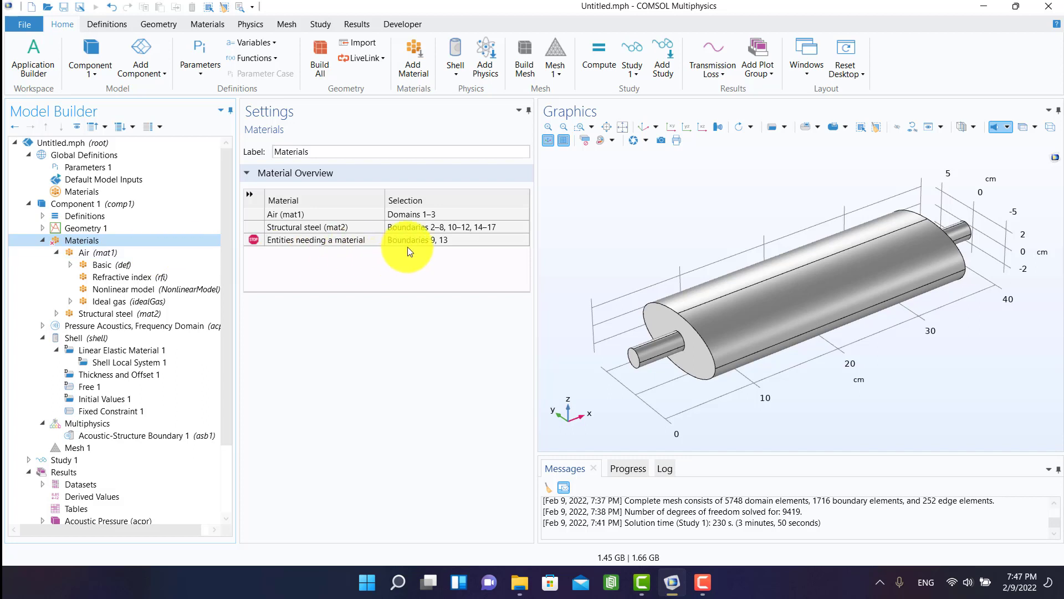
click(412, 241)
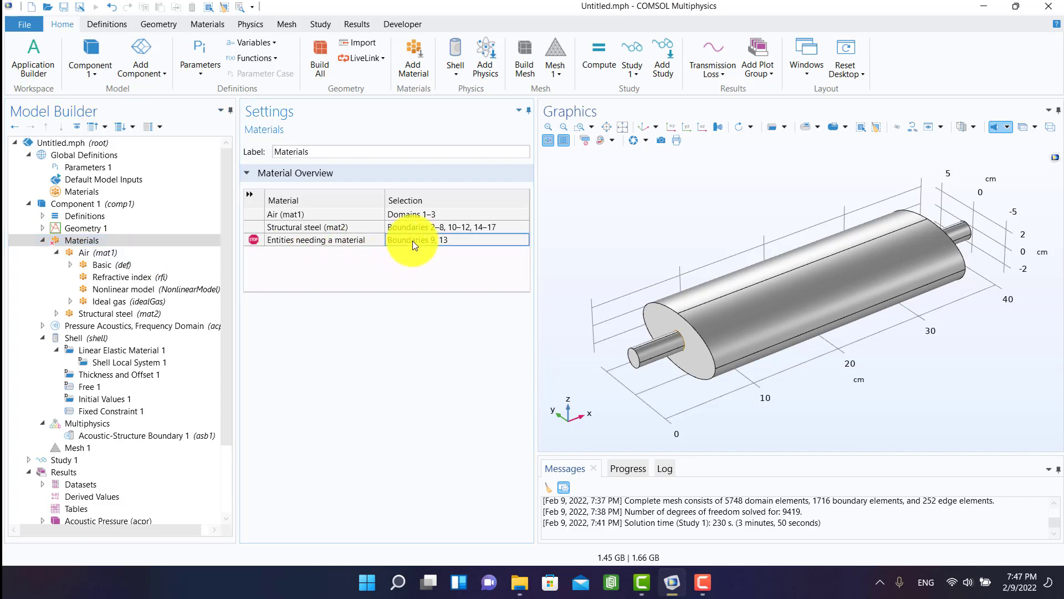
Make the geometry transparent and remove interior circular faces 13 and 9, where the pipes meet the chamber, from the Shell selection.
click(79, 335)
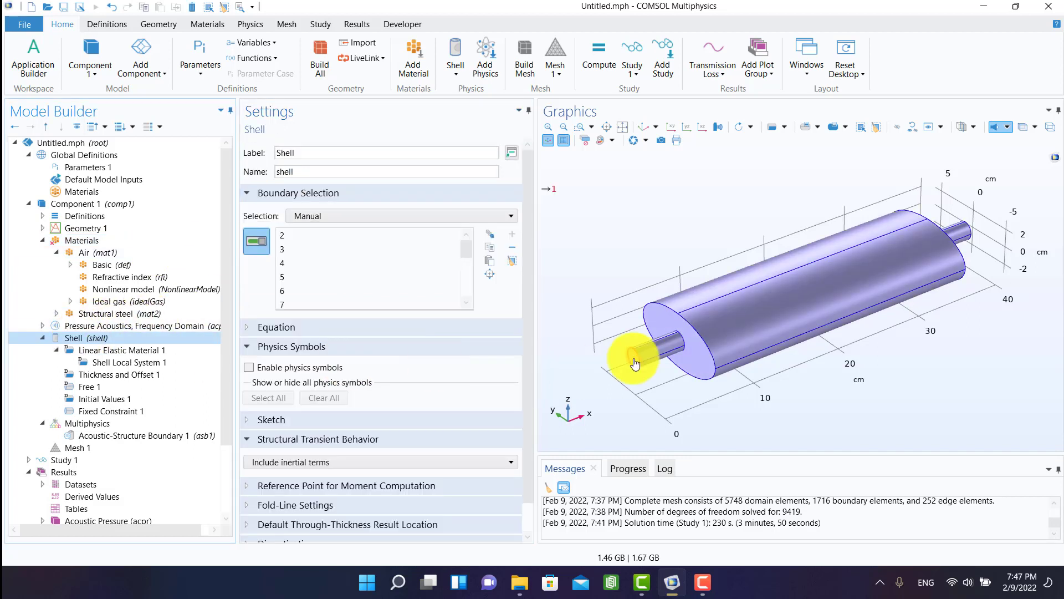
click(1022, 128)
scroll(931, 222, up, 6)
scroll(908, 249, down, 6)
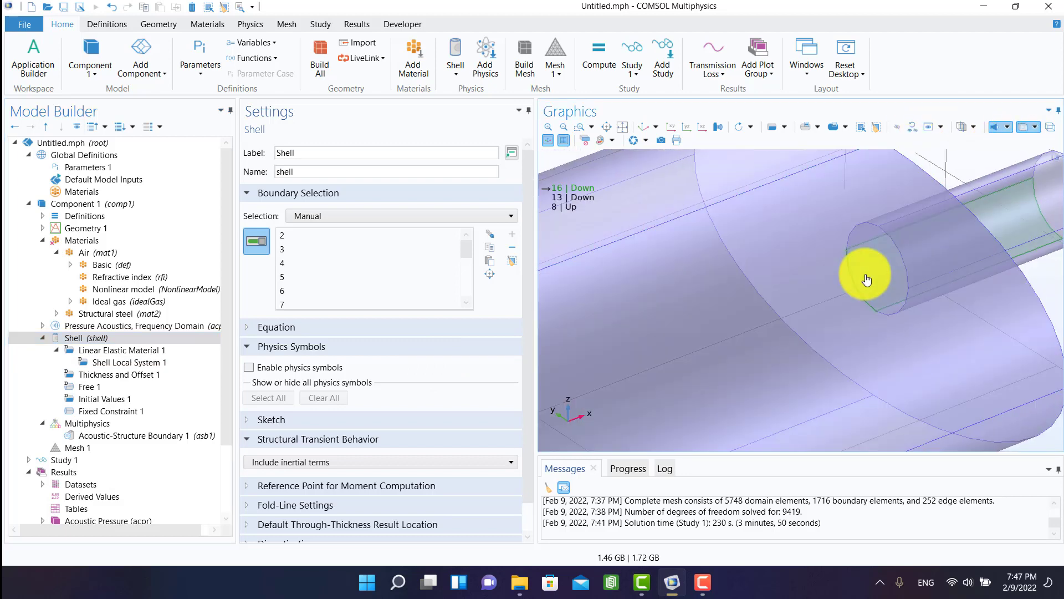
key(Down)
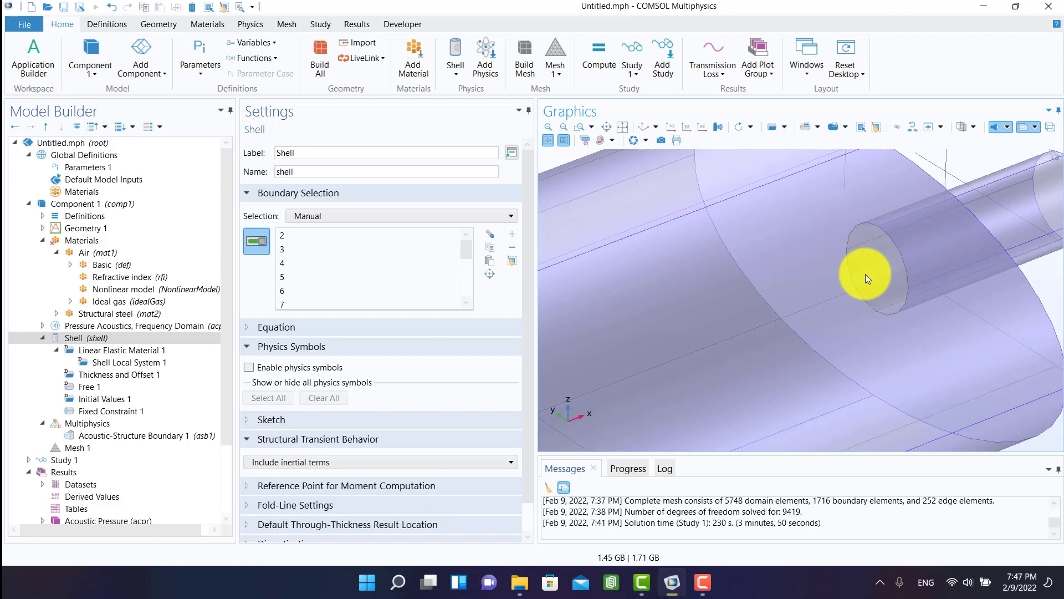
scroll(866, 274, down, 4)
scroll(794, 388, down, 3)
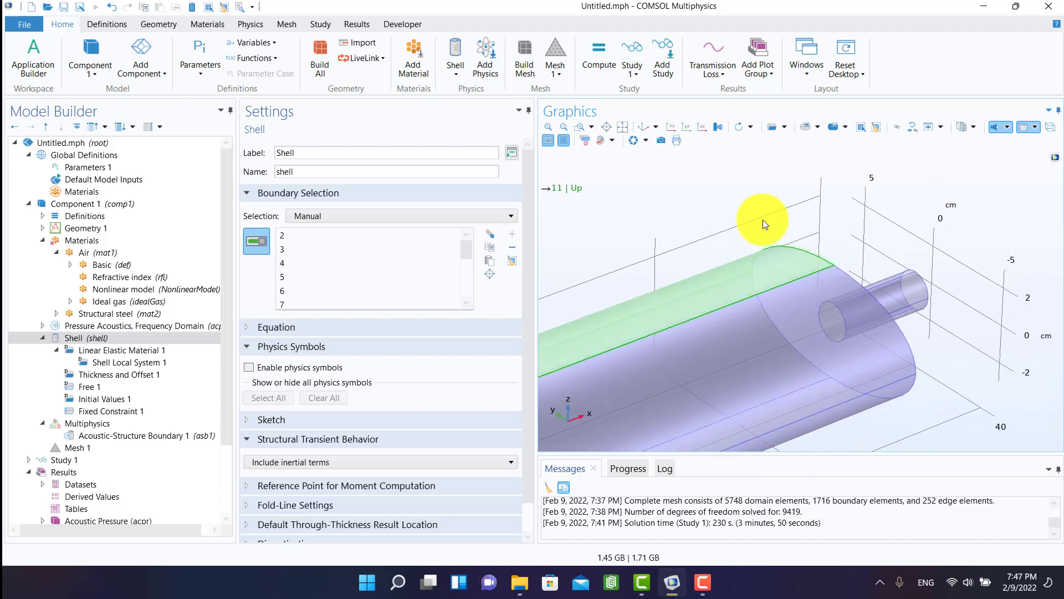
drag(756, 222, 776, 324)
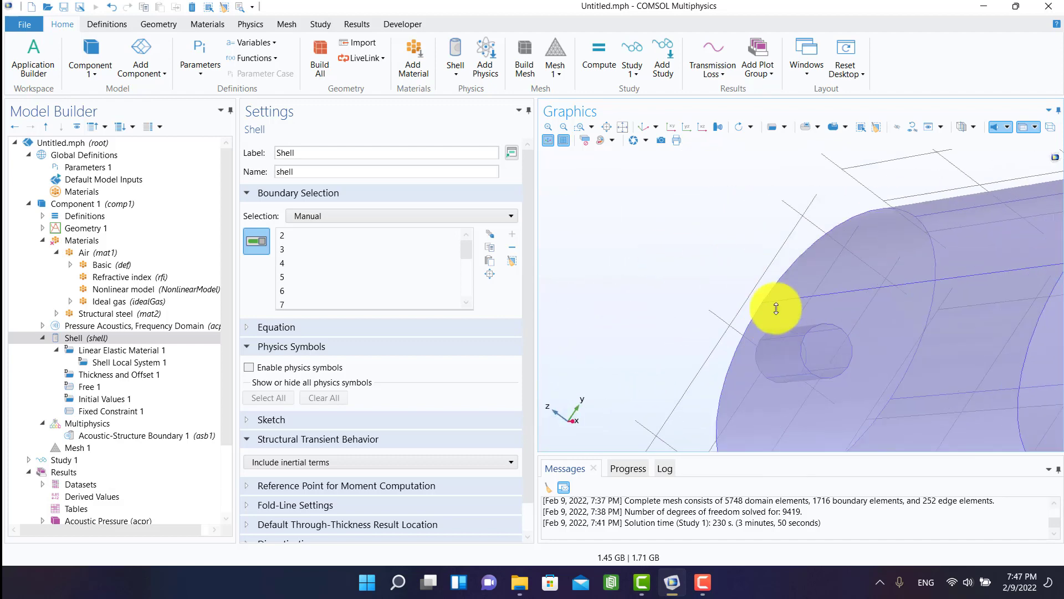
scroll(804, 313, up, 4)
key(Up)
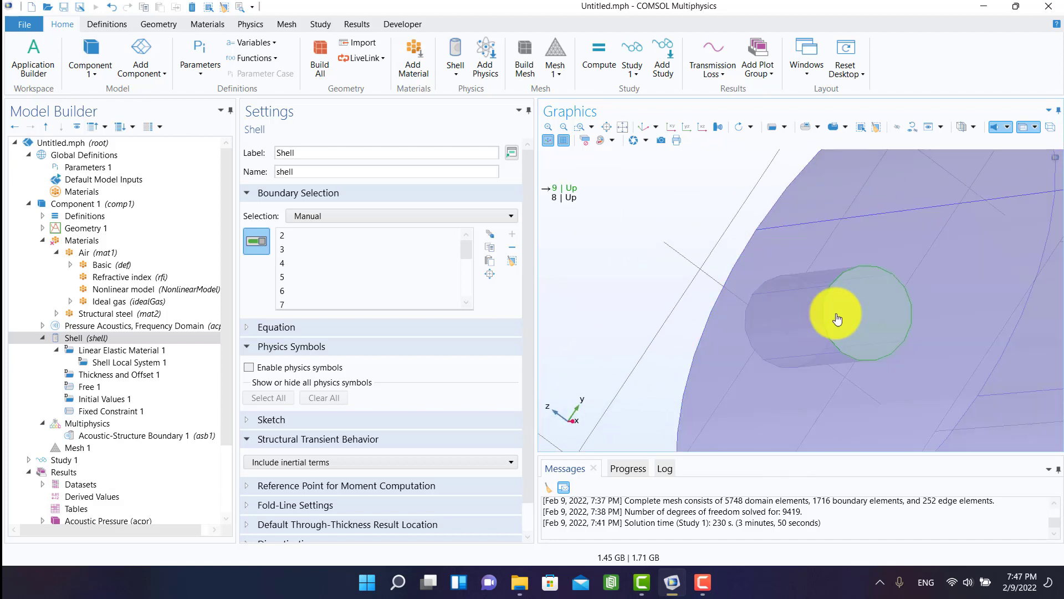
Recheck the Materials overview for missing materials and compare Structural steel's boundaries with the Shell's boundary list.
click(71, 244)
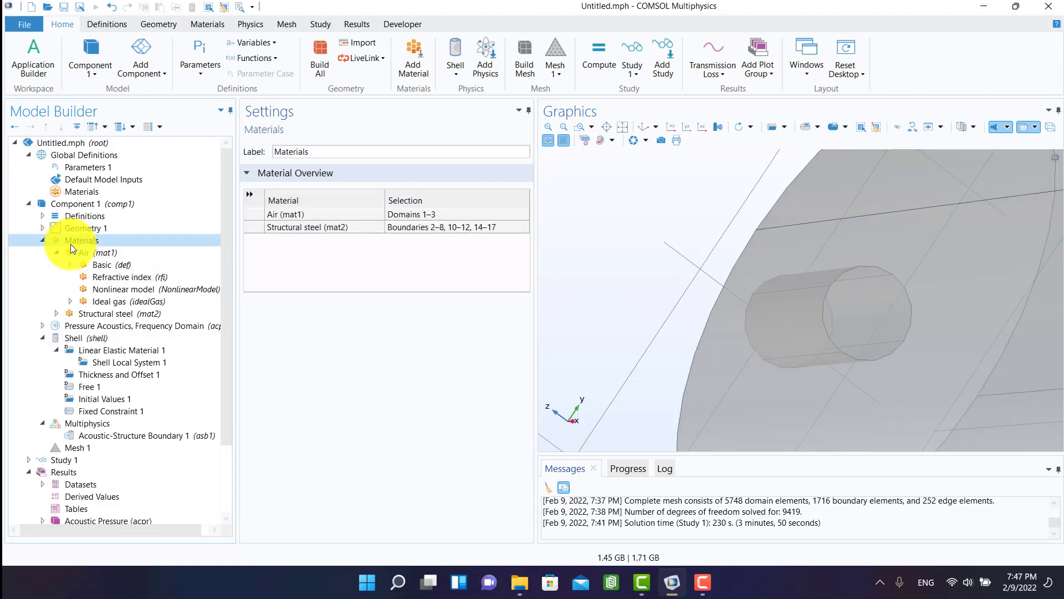
scroll(674, 419, down, 5)
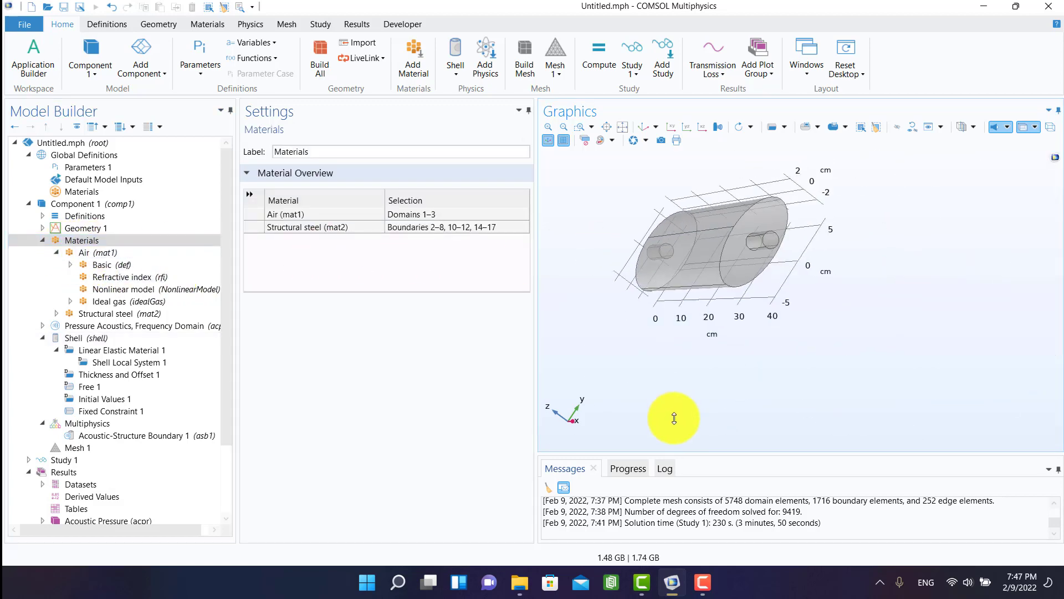
right_drag(675, 419, 737, 315)
drag(736, 315, 796, 304)
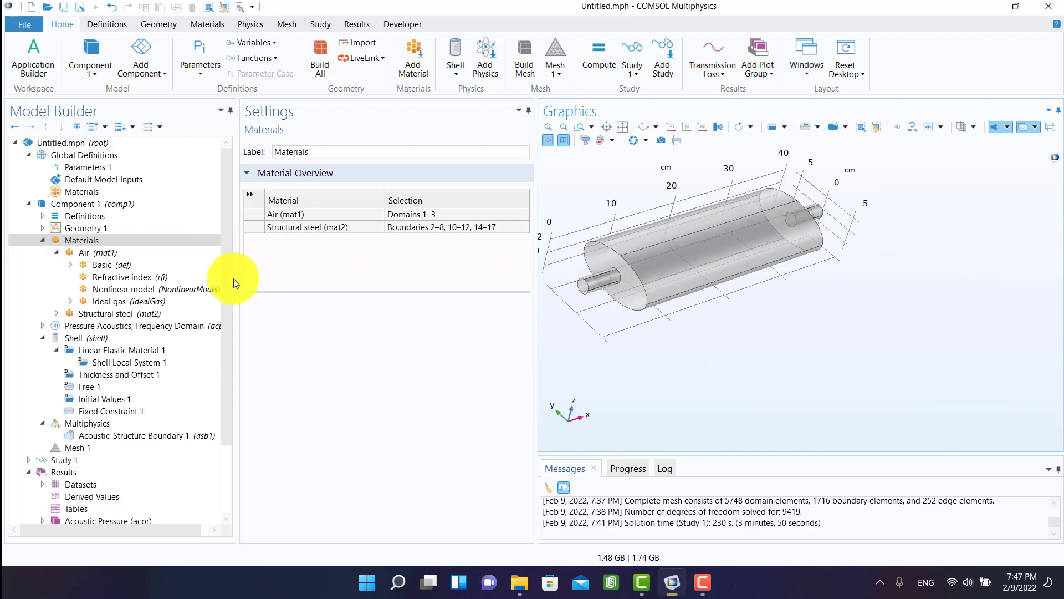
click(83, 242)
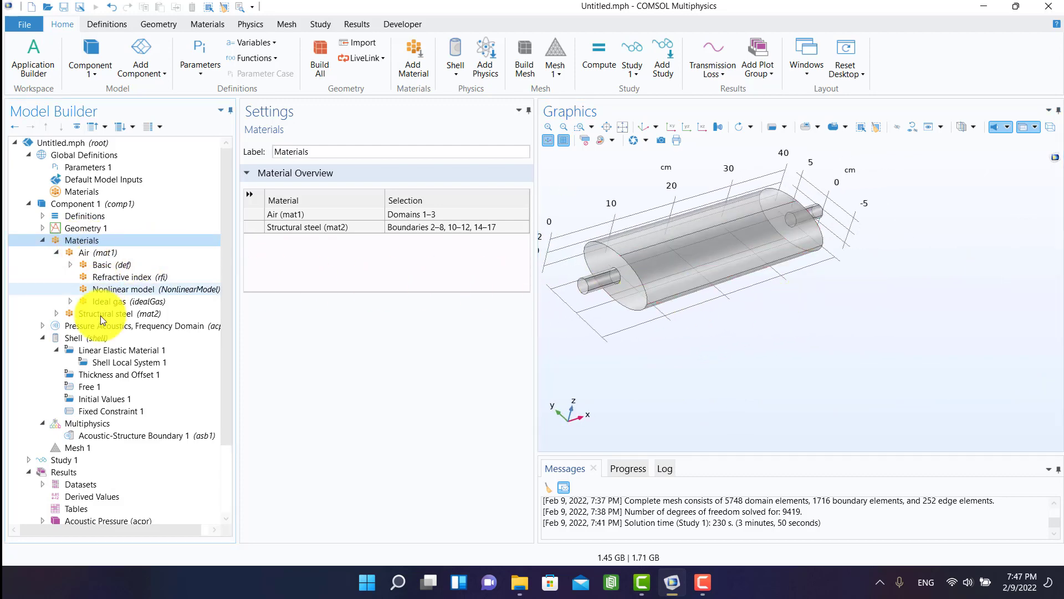
click(97, 337)
scroll(405, 266, down, 3)
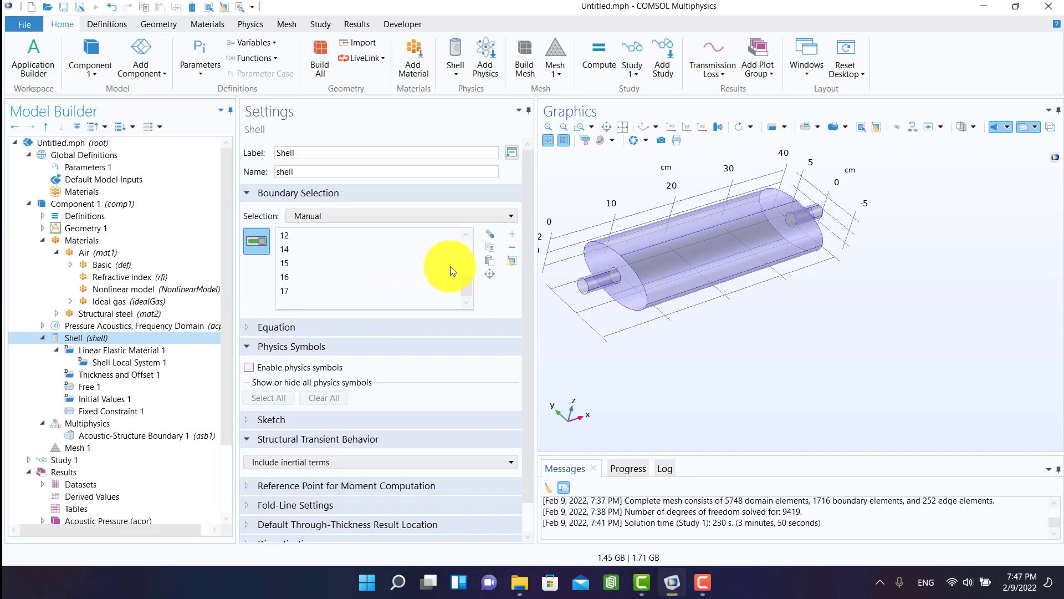
Clear the Shell's boundary selection and mark every boundary in Structural steel's selection list for copying.
click(513, 261)
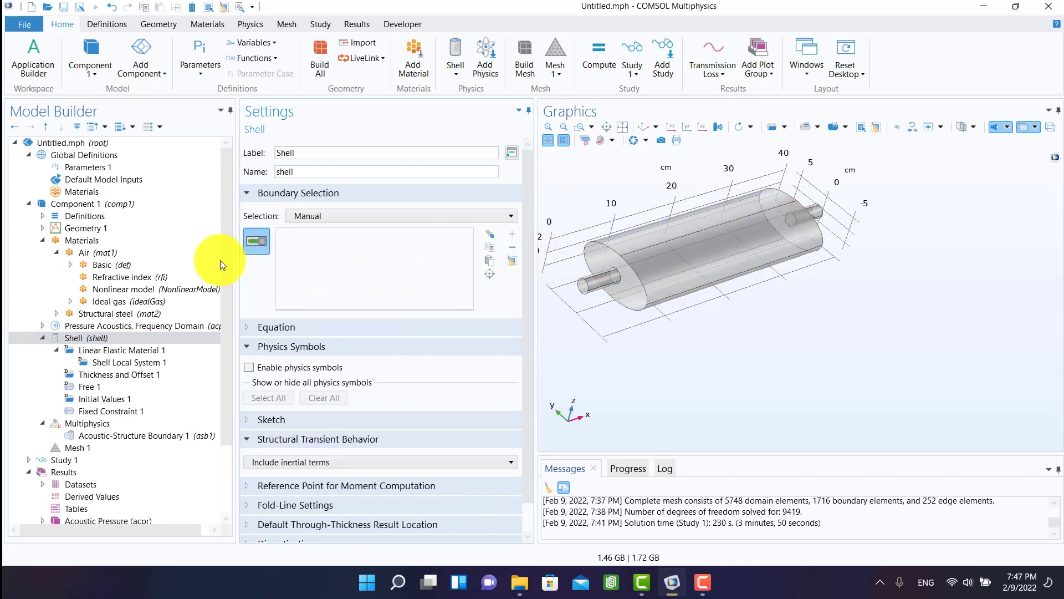
click(56, 252)
click(72, 251)
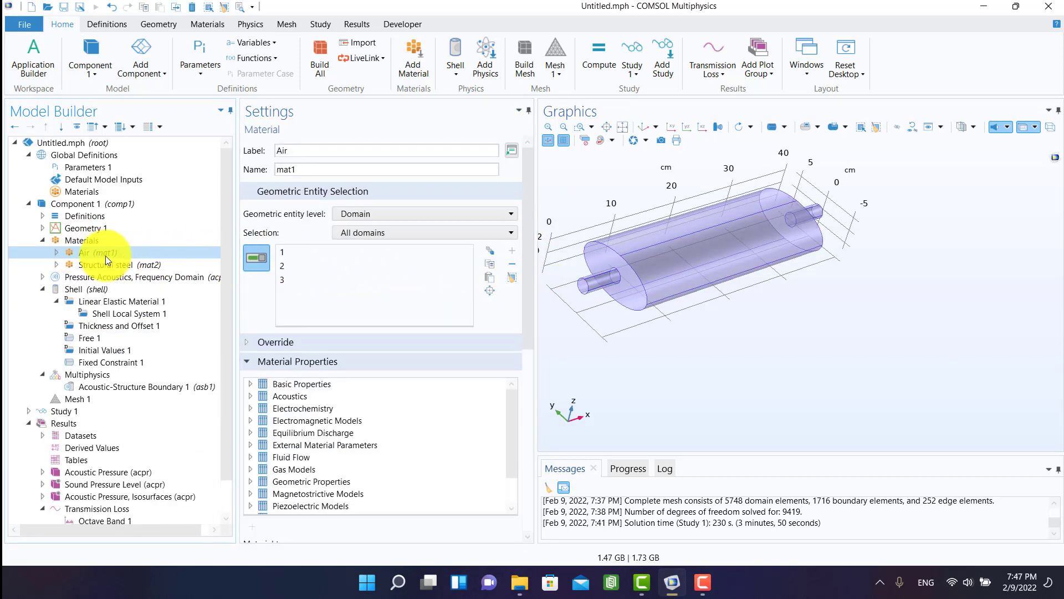
click(100, 265)
scroll(361, 269, down, 4)
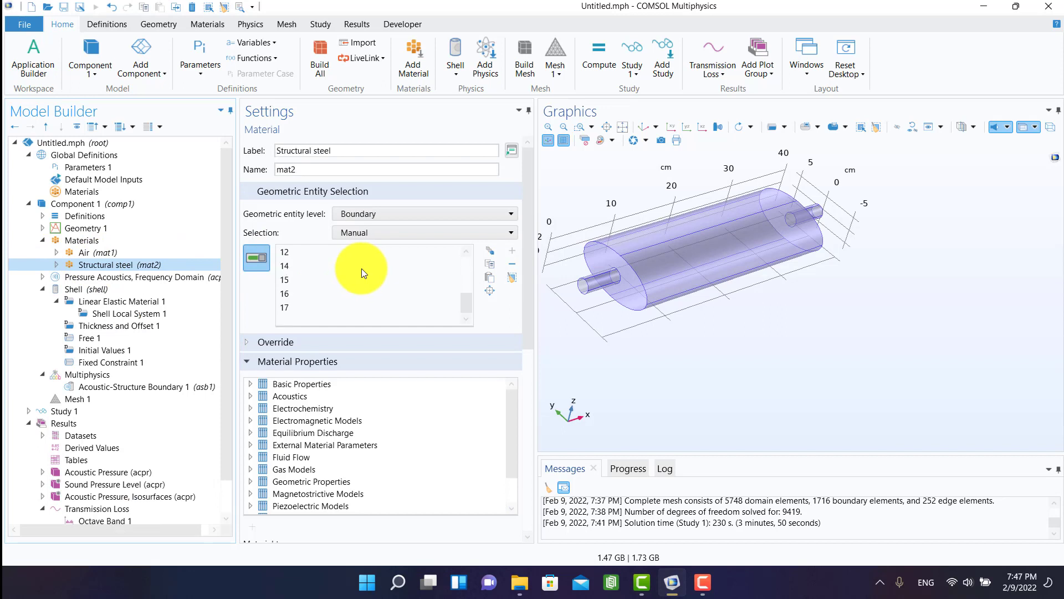
click(361, 269)
key(ctrl+a)
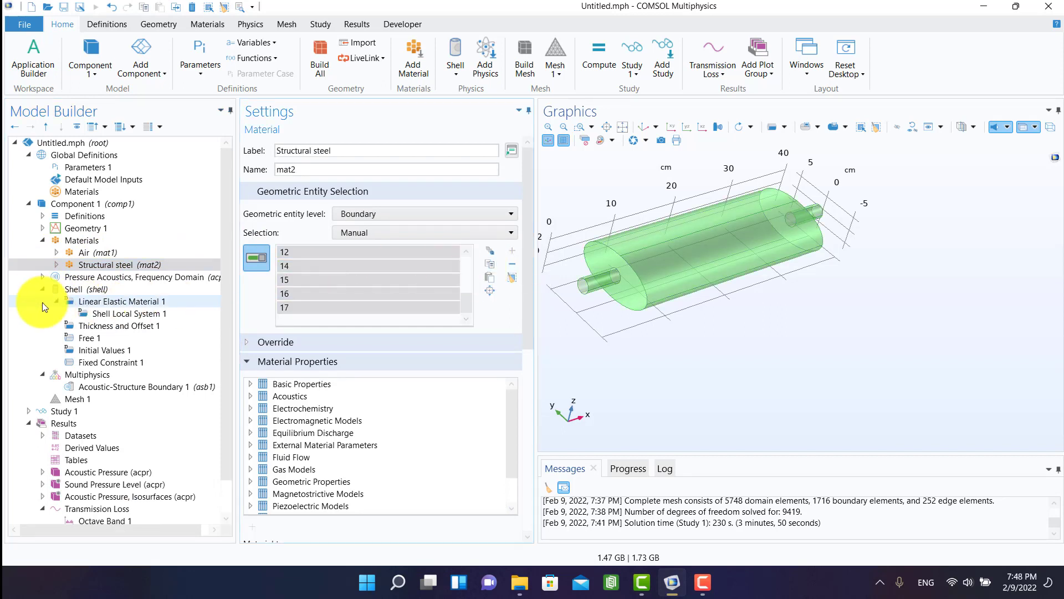
Paste Structural steel's boundaries 2–8, 10–12 and 14–17 into the Shell selection and check the Materials overview.
click(72, 289)
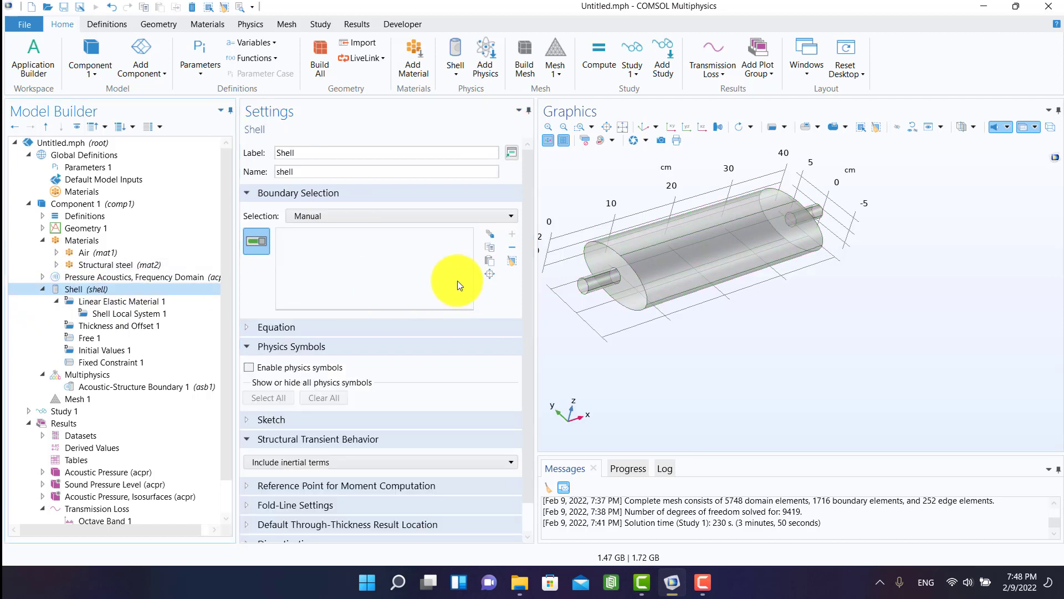
click(490, 261)
text(2-9, 12-15, 14-17)
click(565, 296)
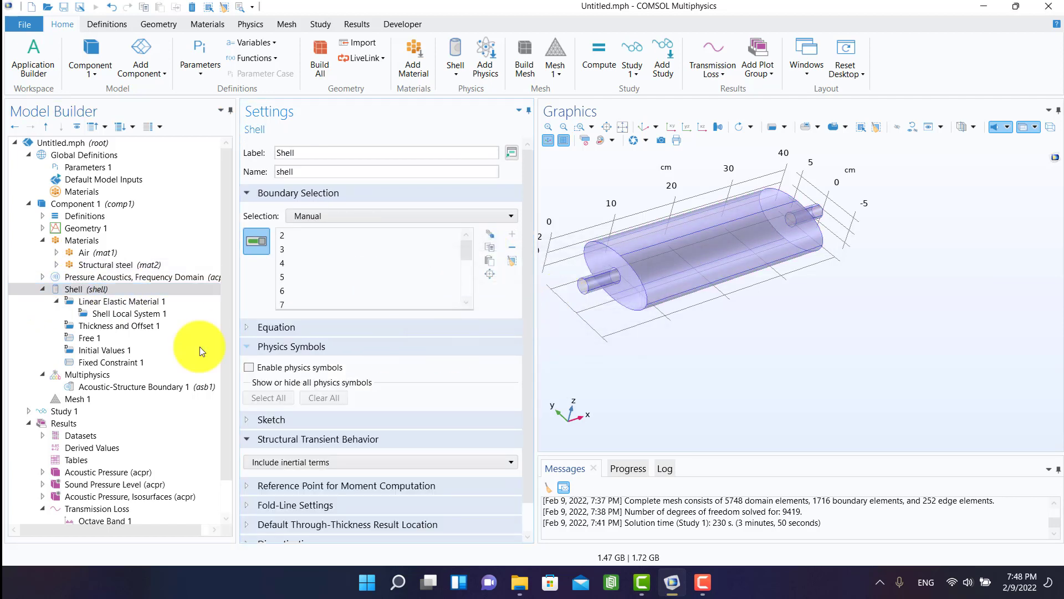
click(68, 240)
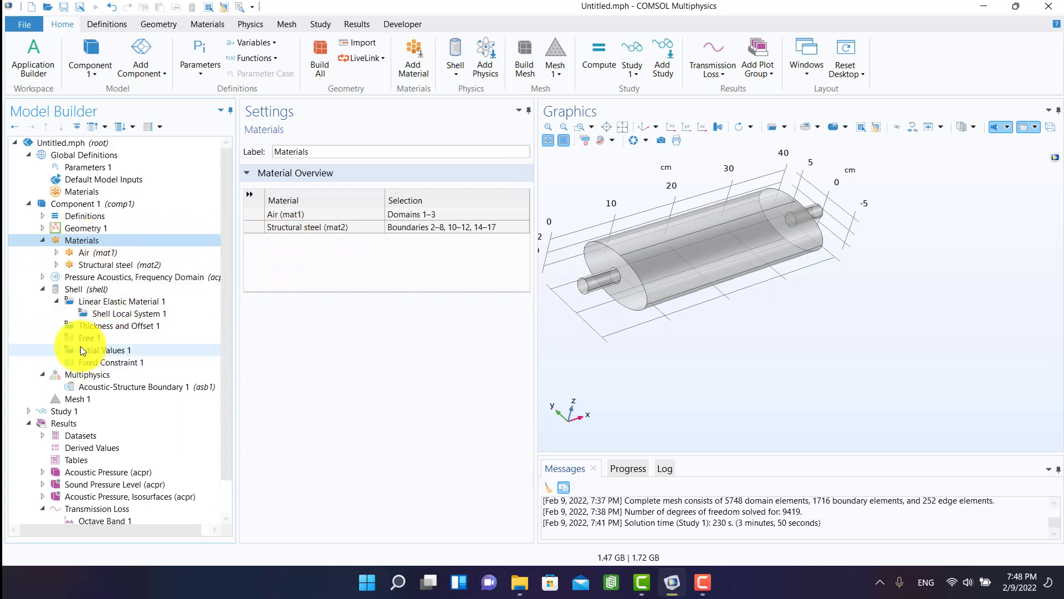
Inspect the boundary list of Acoustic-Structure Boundary 1 and highlight its non-applicable boundaries 18, 13 and 9.
click(88, 387)
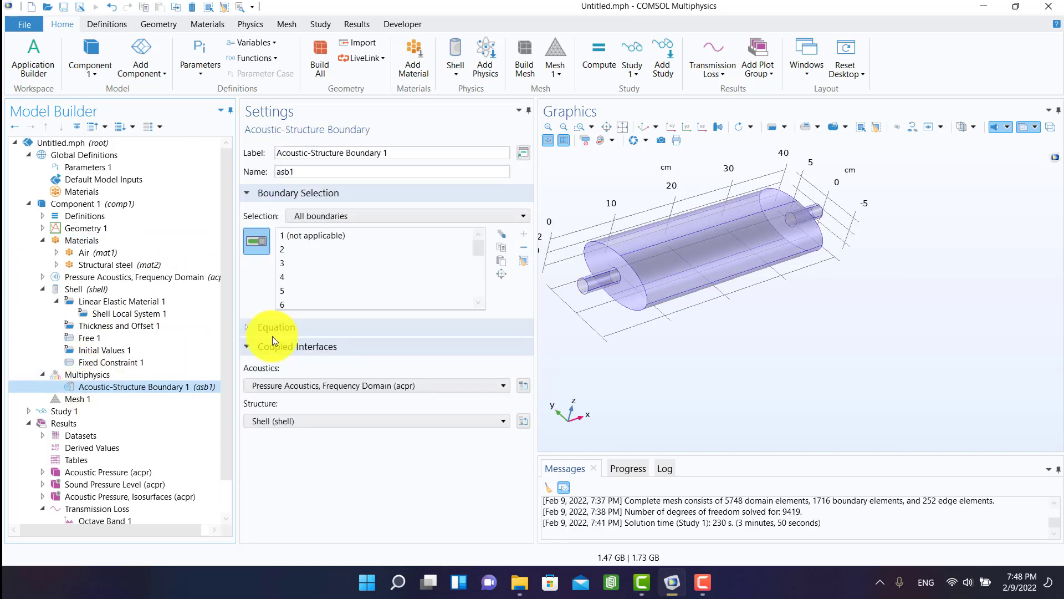
drag(476, 248, 473, 298)
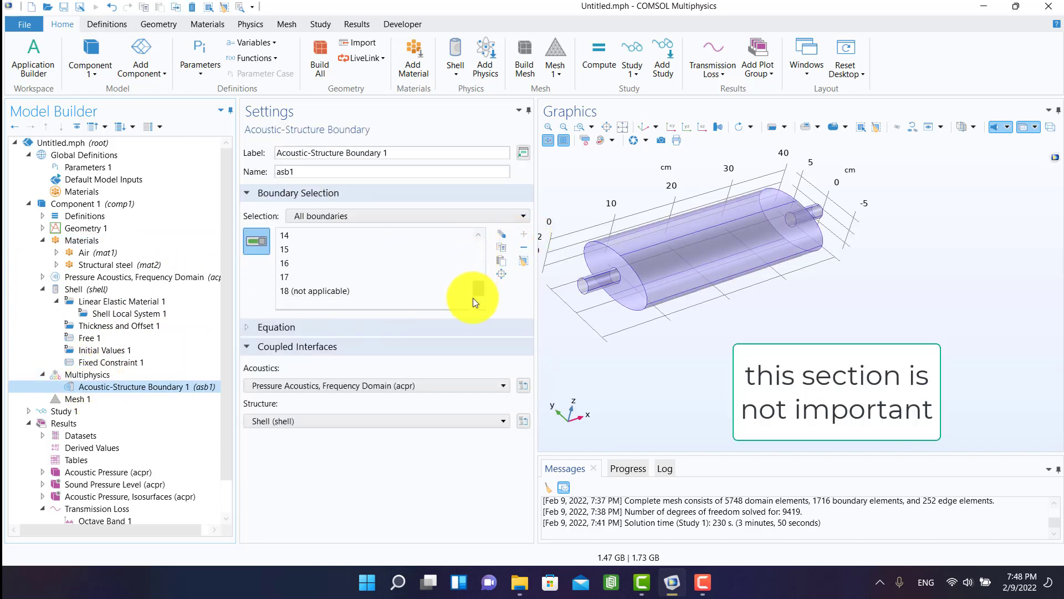
click(386, 292)
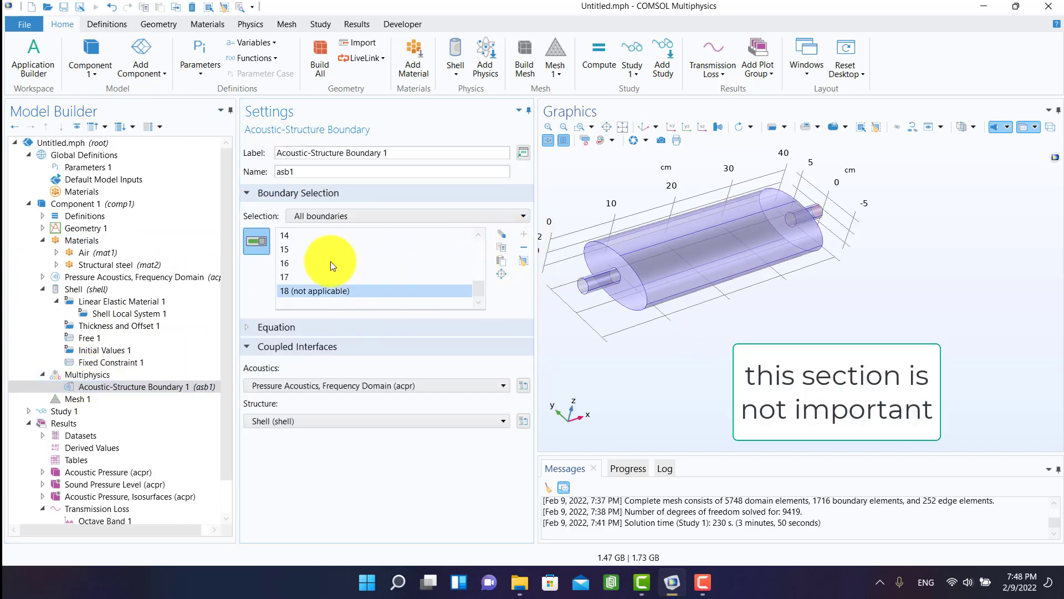
scroll(331, 261, up, 2)
click(316, 301)
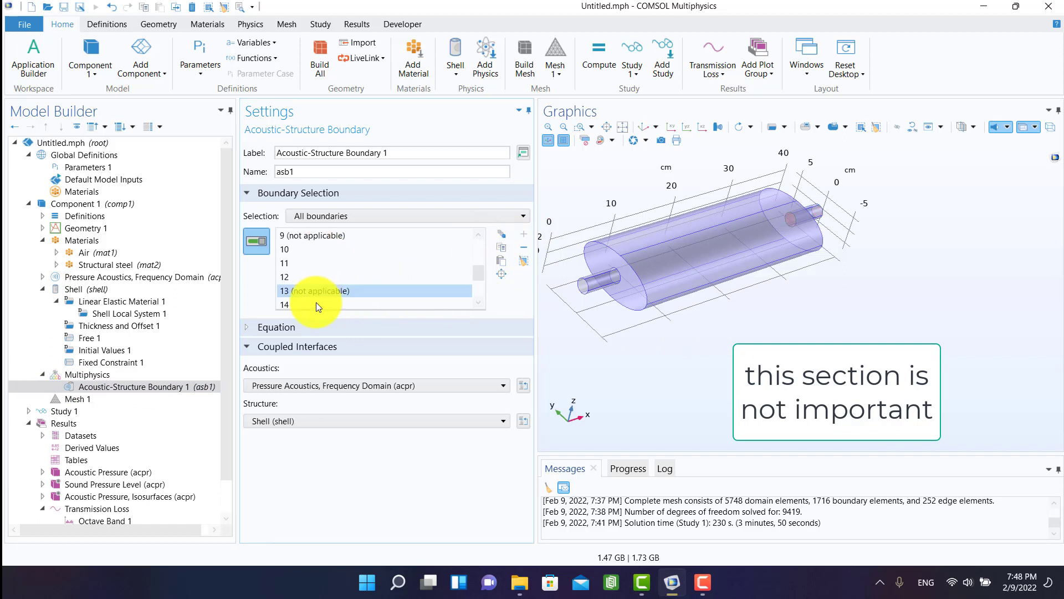
click(308, 236)
click(290, 291)
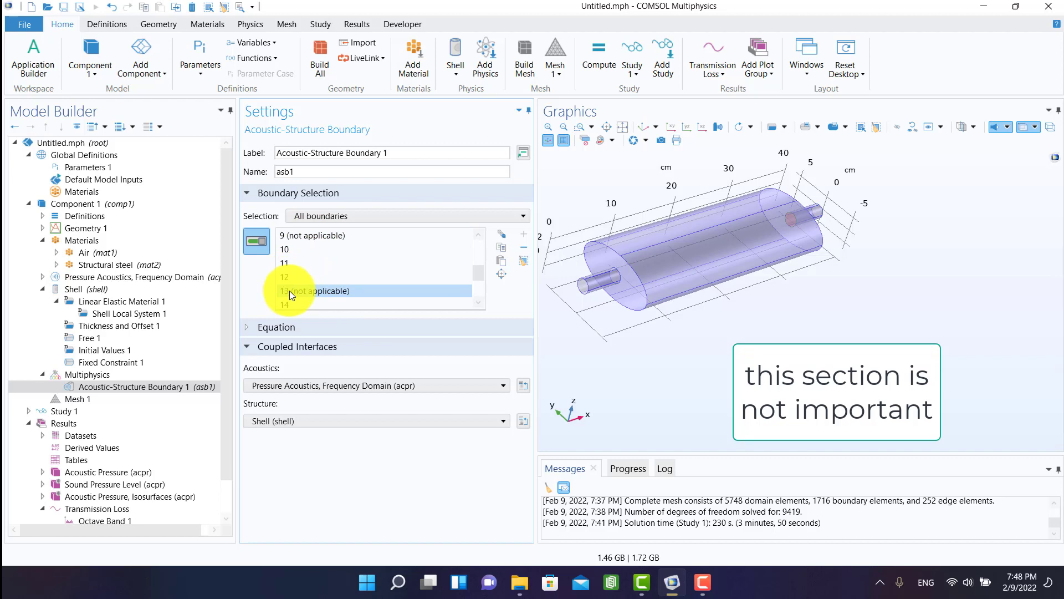
Turn off the scene light and keep the geometry transparent while viewing the Shell boundaries around the outlet pipe.
click(83, 288)
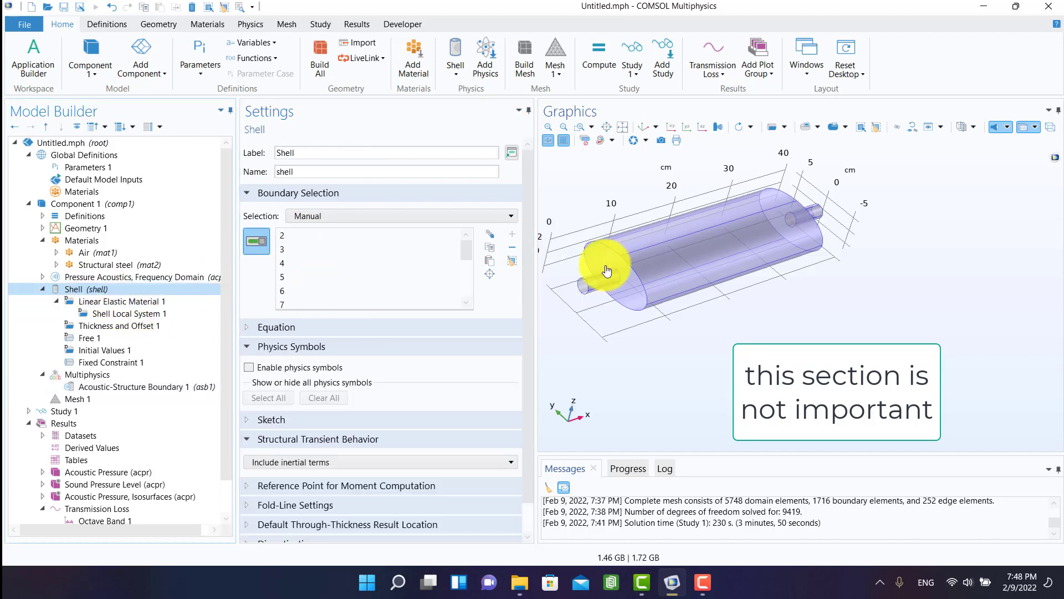
scroll(800, 226, up, 5)
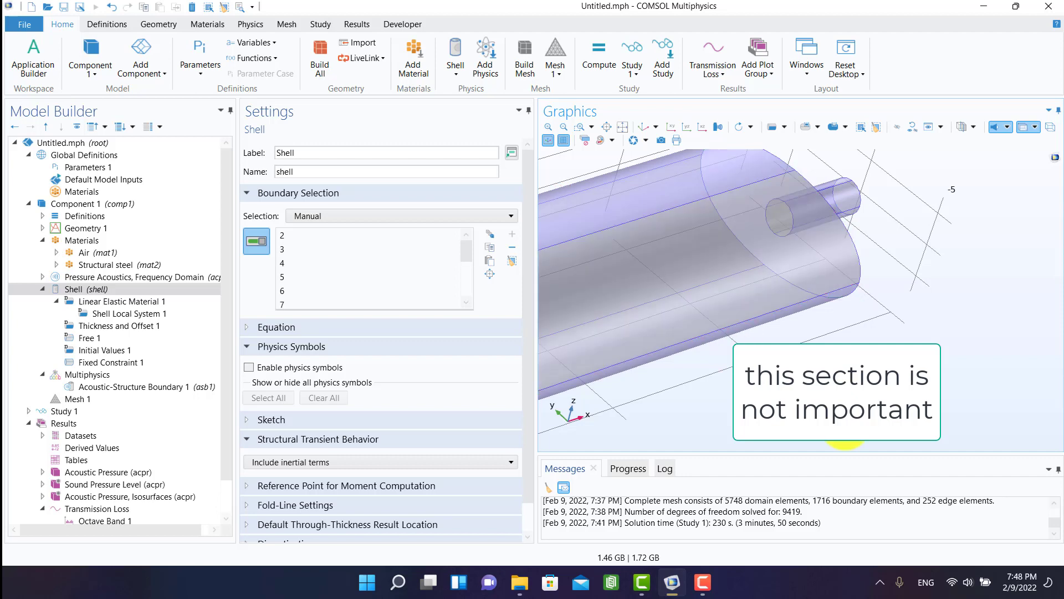
click(1022, 127)
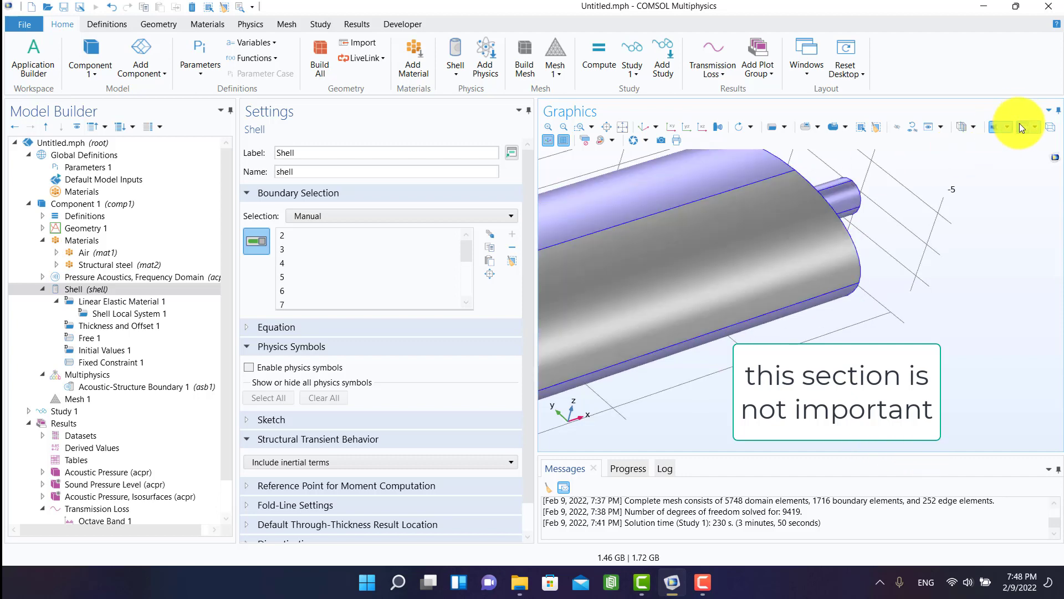
drag(919, 225, 856, 280)
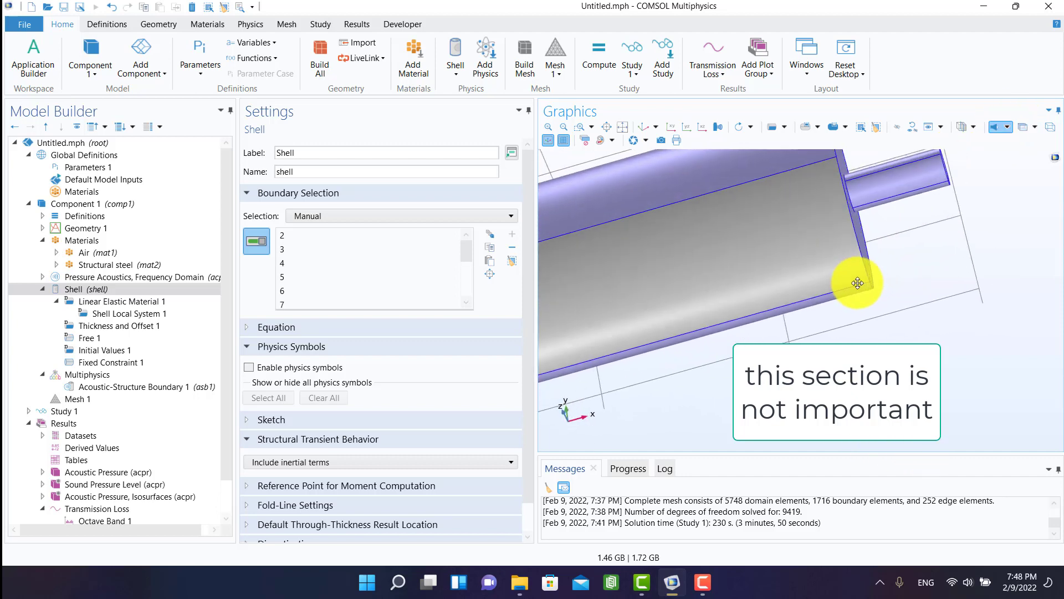
click(995, 126)
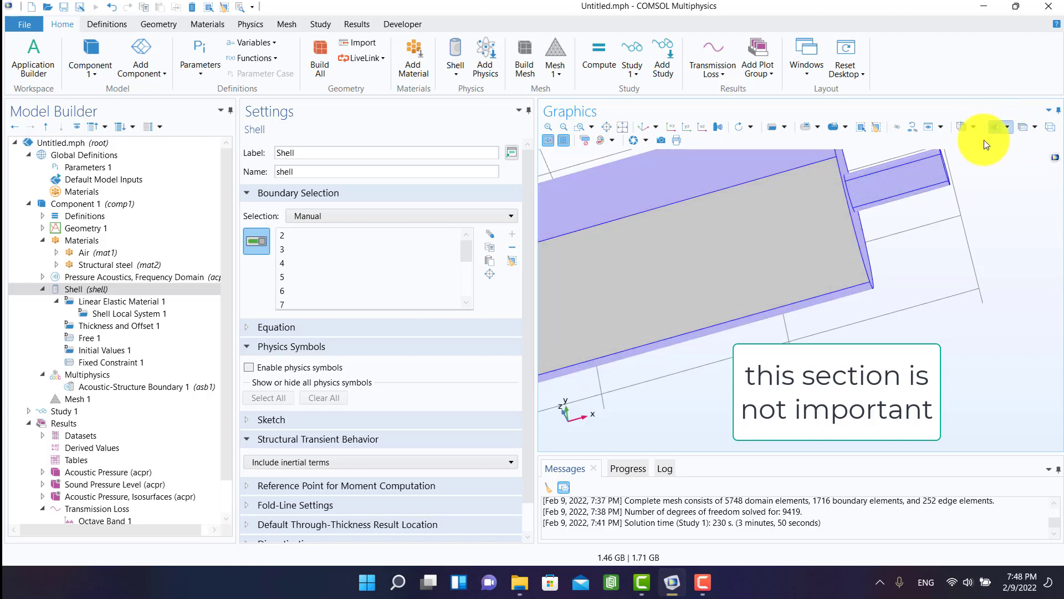
click(1017, 127)
drag(920, 294, 768, 238)
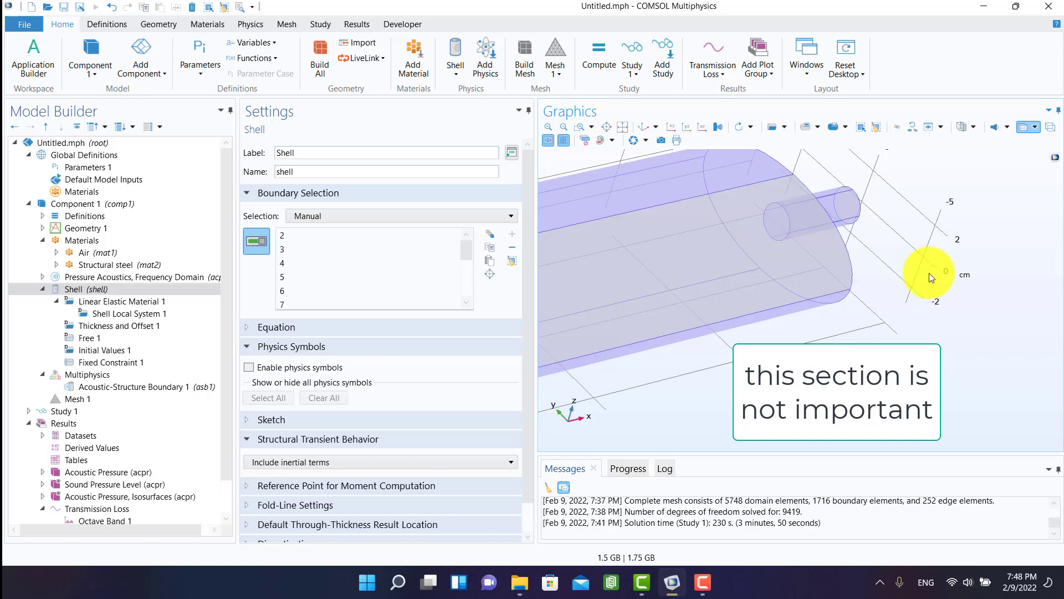
Examine circular interior face 13, where the outlet pipe meets the chamber, against the Shell's selected boundaries.
drag(929, 272, 902, 276)
scroll(902, 276, up, 5)
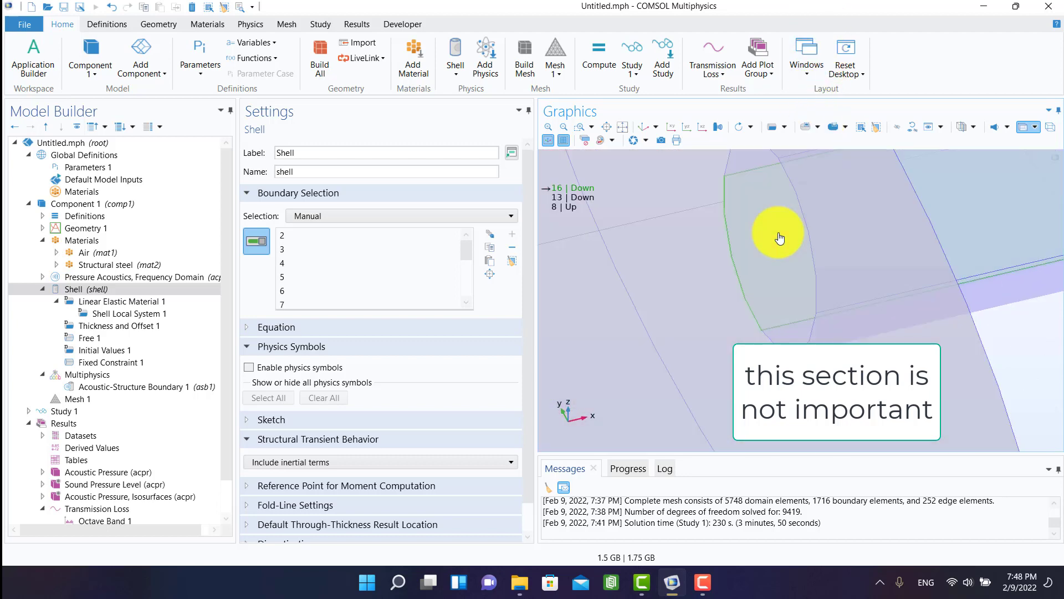
key(Down)
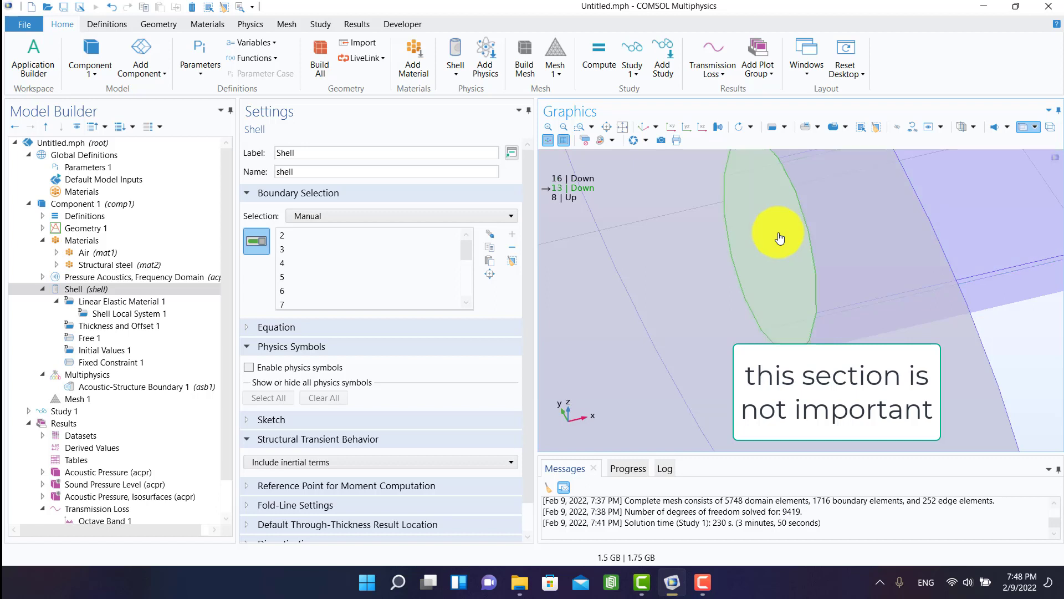
scroll(725, 237, down, 5)
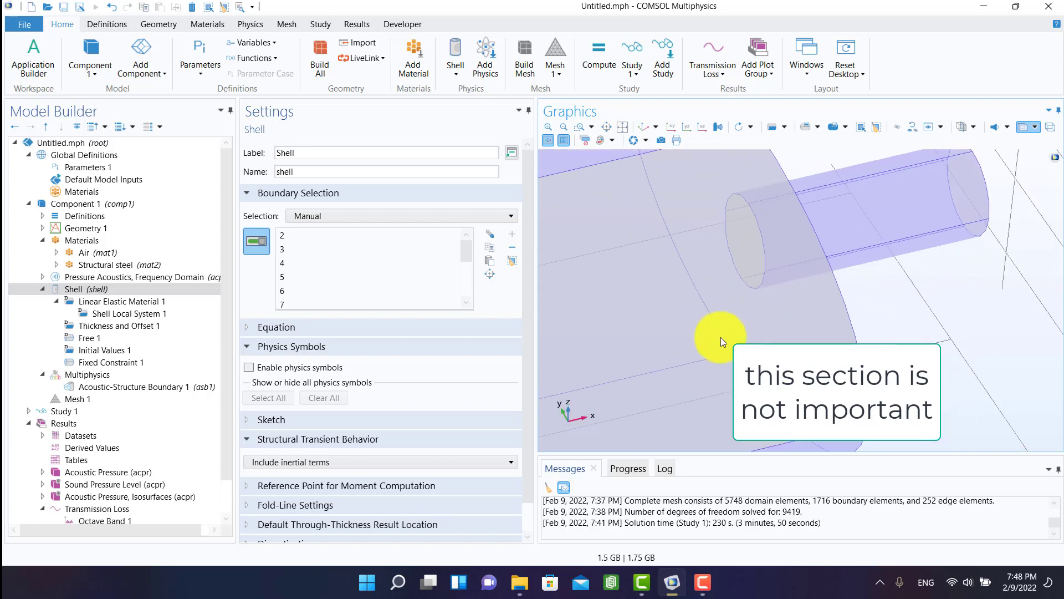
scroll(919, 332, down, 3)
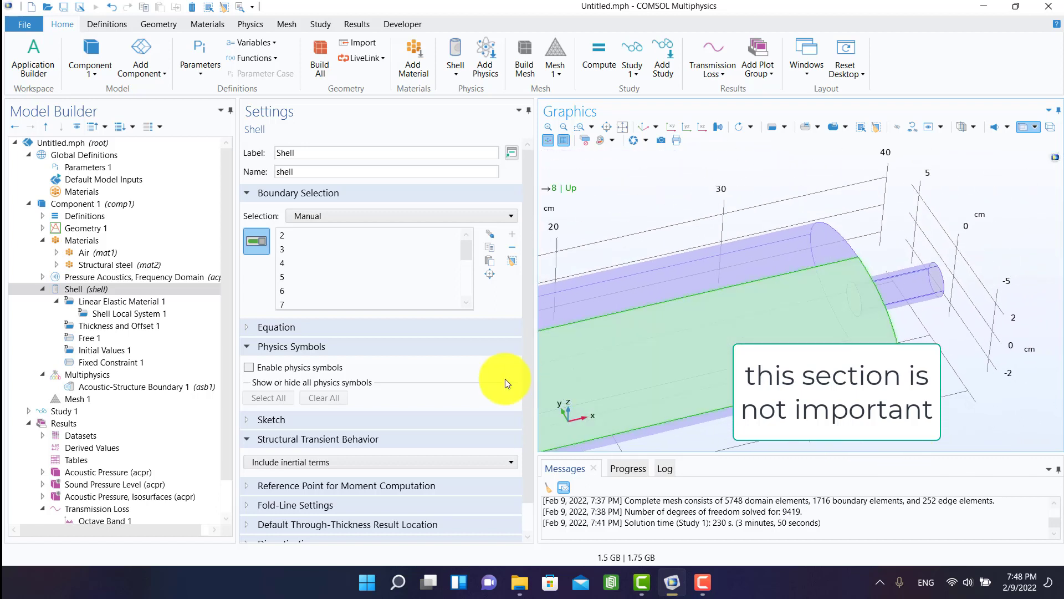
Highlight boundary 1, the inlet pipe's end face, in Acoustic-Structure Boundary 1 and inspect it in the default 3D view.
click(78, 374)
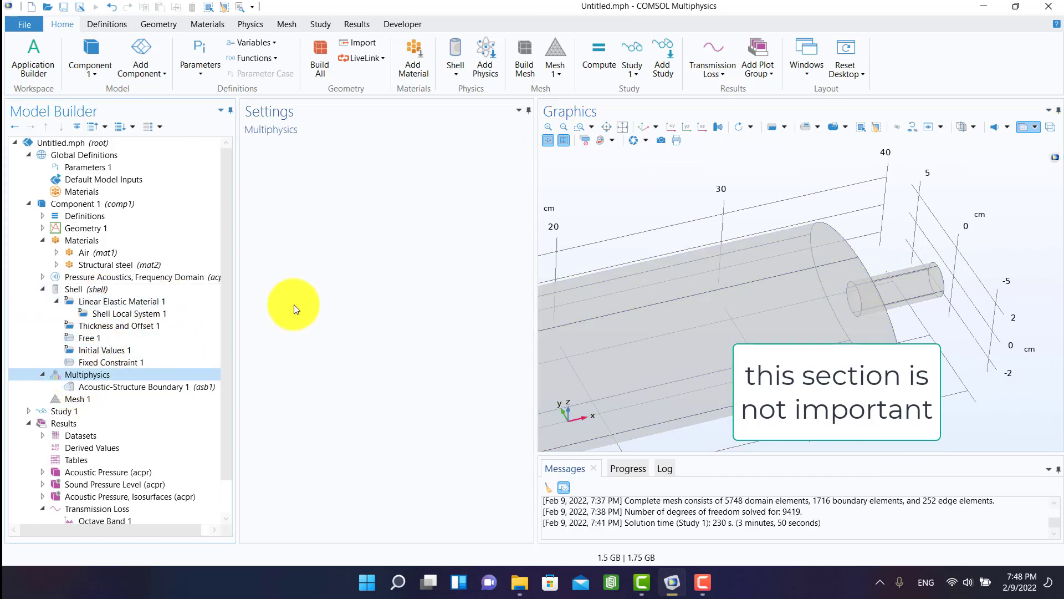
click(116, 385)
scroll(345, 268, up, 3)
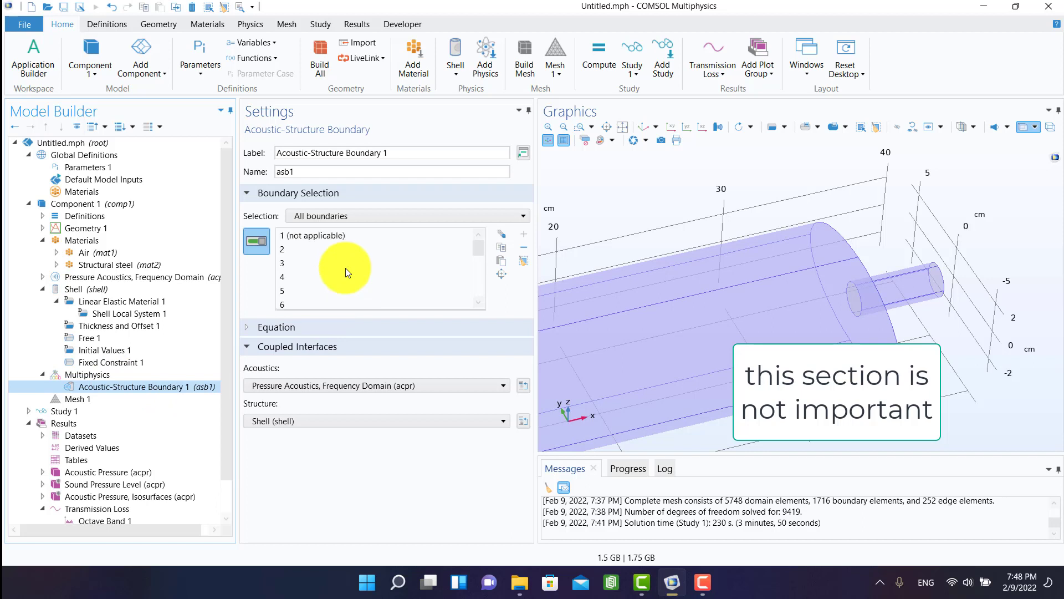
click(339, 235)
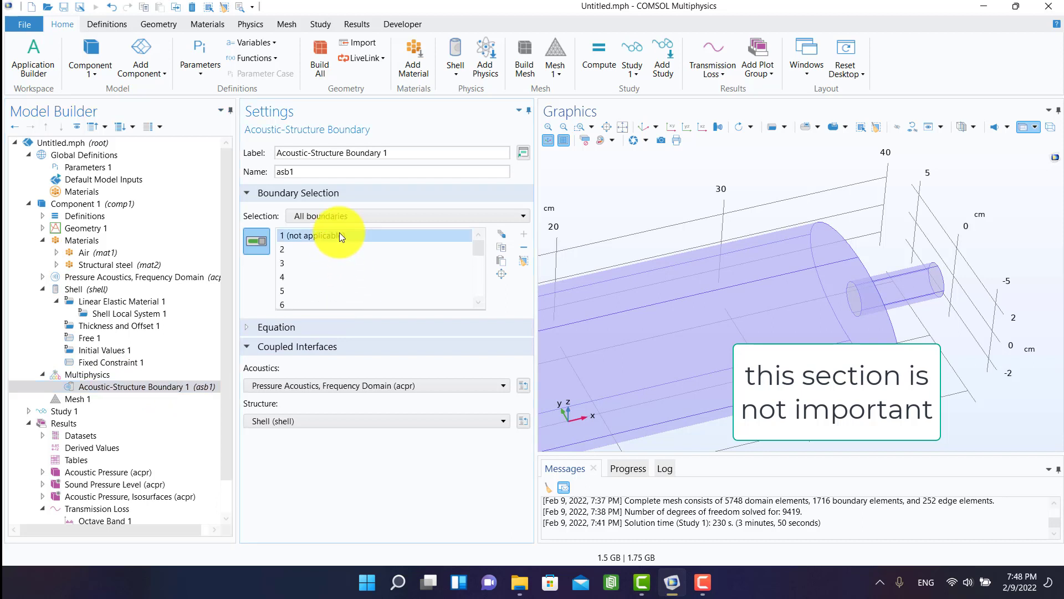
click(638, 127)
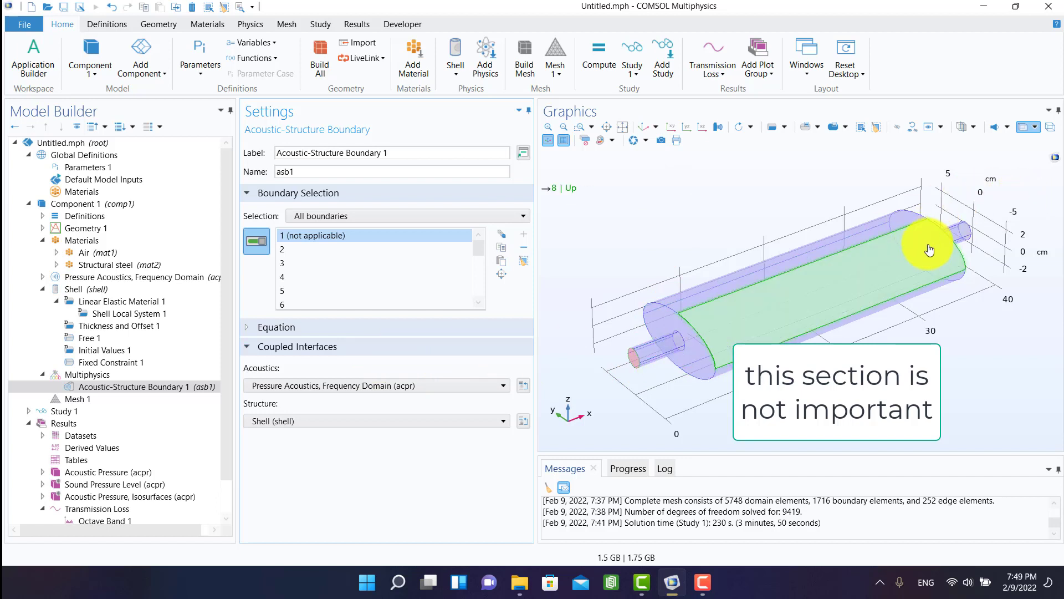
key(Down)
right_drag(930, 251, 654, 340)
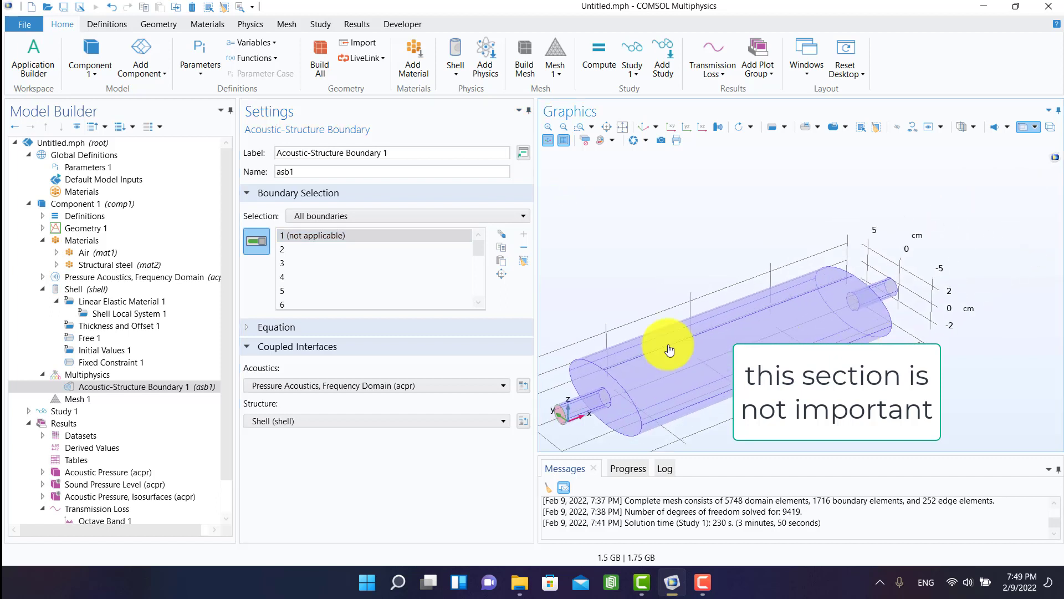
Highlight boundary 9 in Acoustic-Structure Boundary 1 and examine where the inlet pipe meets the chamber.
scroll(301, 299, down, 1)
click(301, 299)
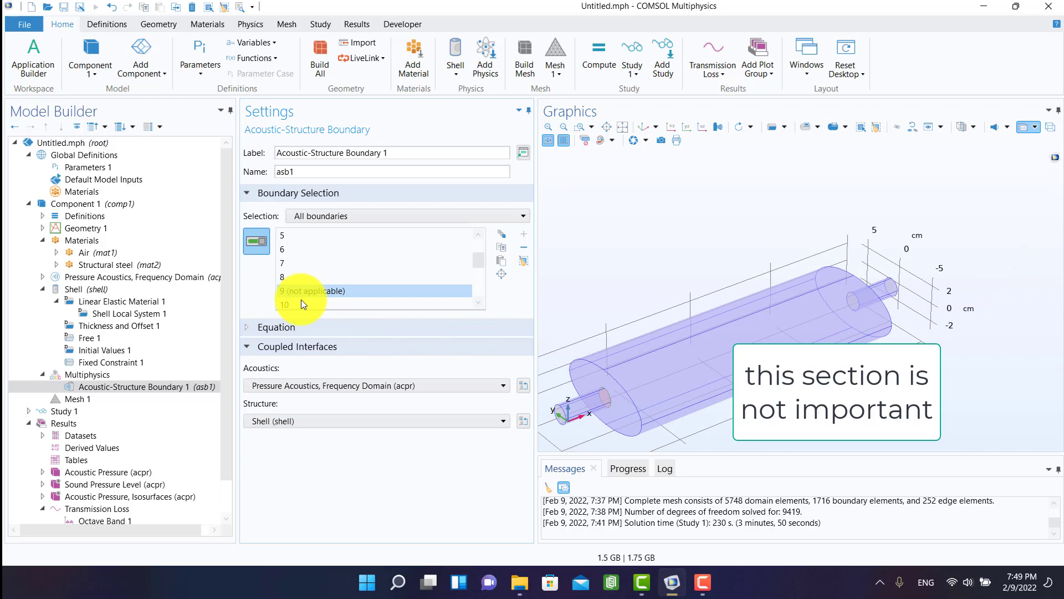
scroll(623, 327, up, 6)
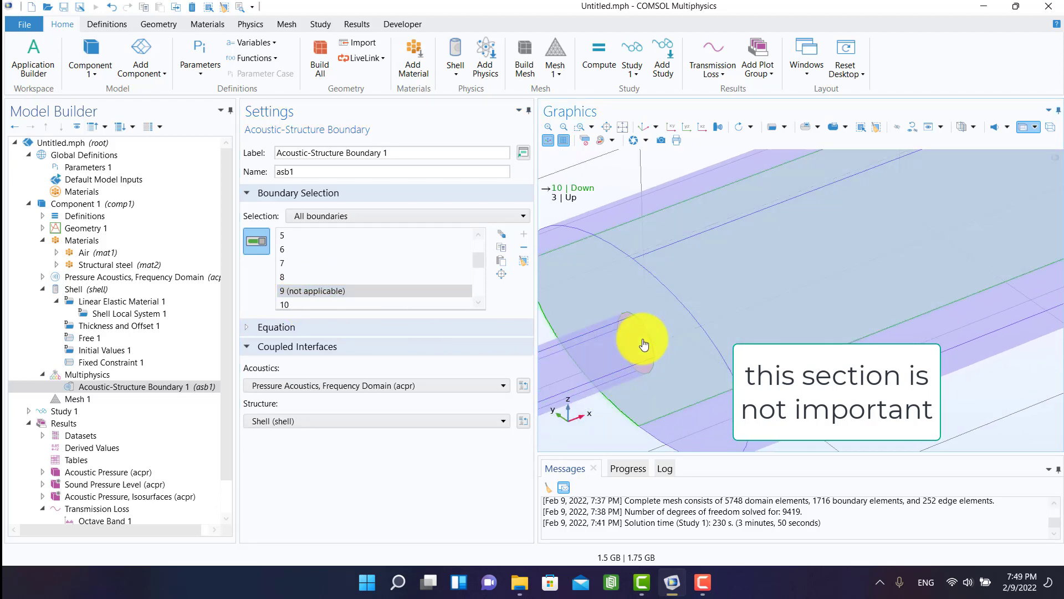
scroll(643, 343, down, 5)
mouse_move(797, 328)
right_down()
mouse_move(738, 338)
mouse_move(779, 325)
right_up()
Remove chamber wall boundary 8 from the Acoustic-Structure Boundary 1 selection and add it back.
click(820, 308)
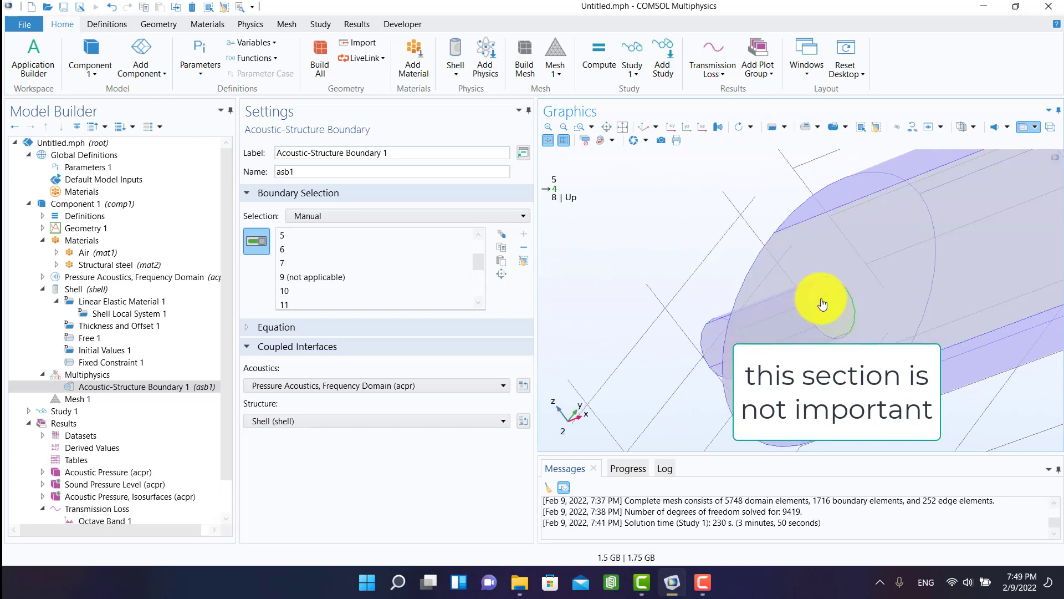
key(Up)
key(Up)
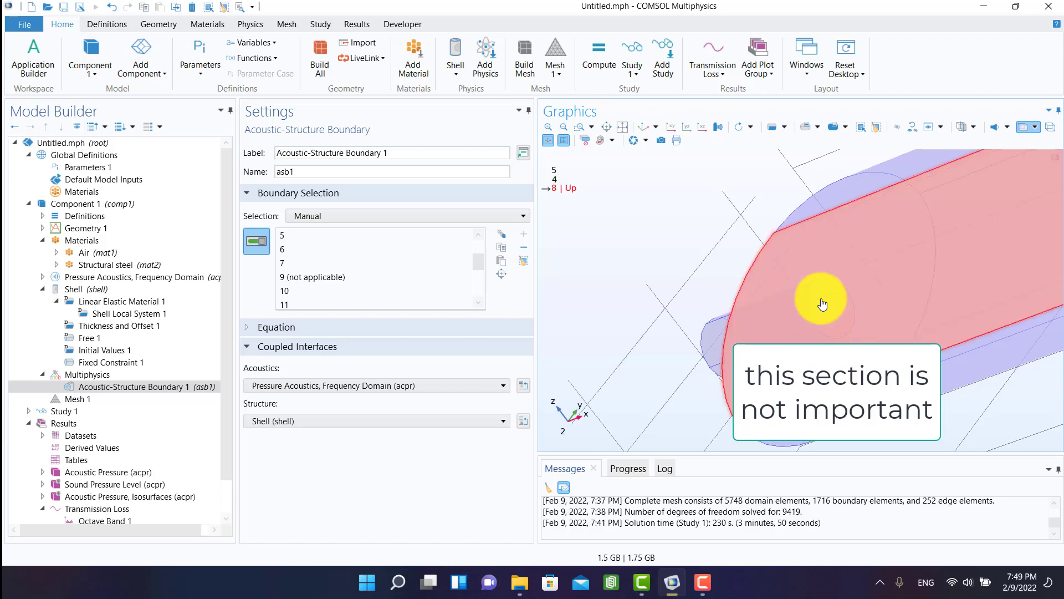
click(822, 304)
Compare the boundaries assigned to Structural steel with those of the Shell on the whole transparent muffler.
drag(624, 272, 645, 247)
click(76, 264)
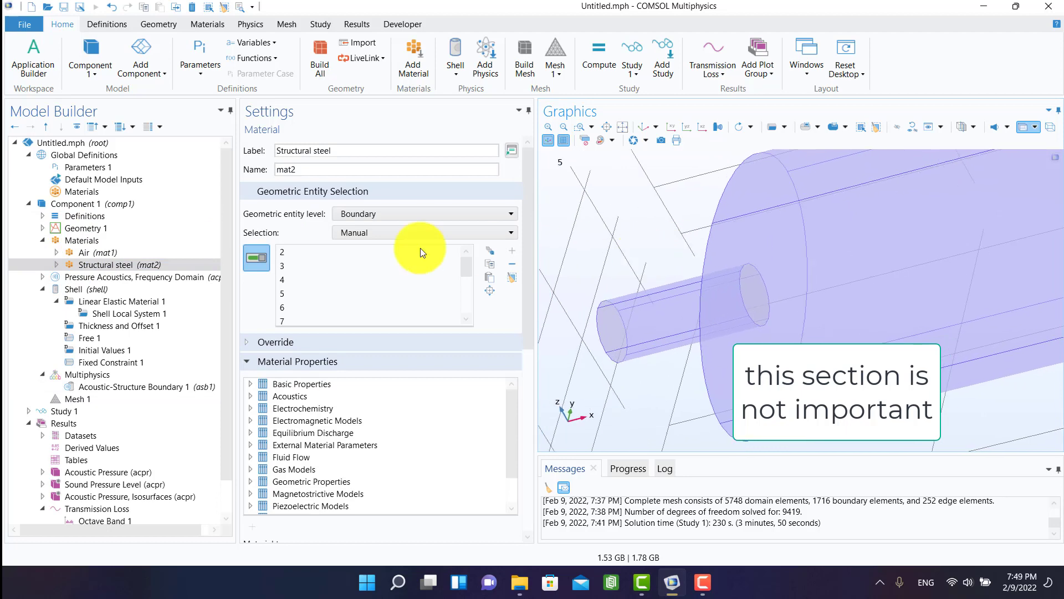
mouse_move(740, 304)
drag(755, 293, 872, 297)
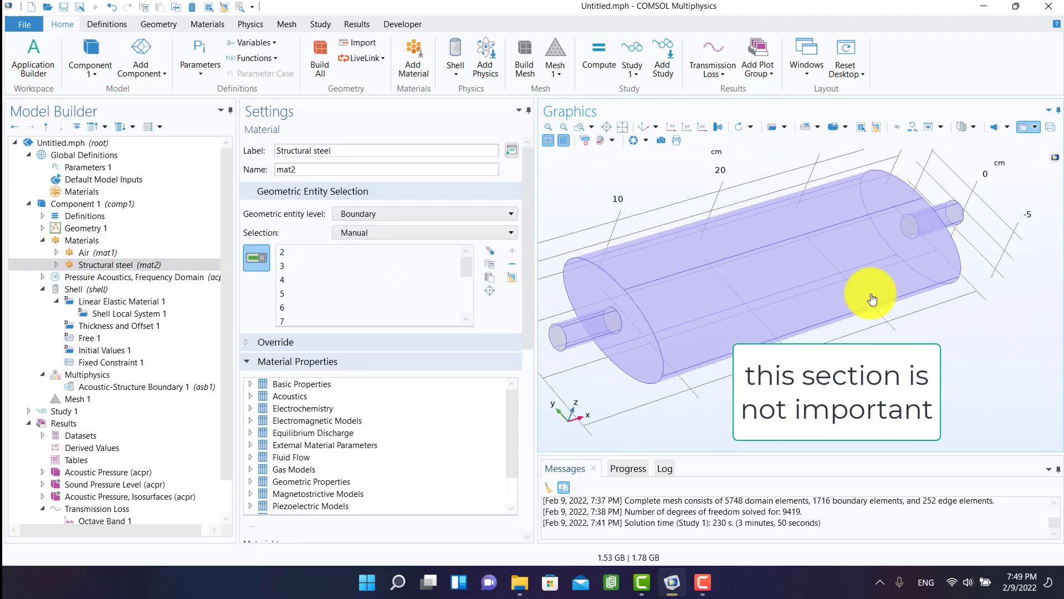
mouse_move(908, 232)
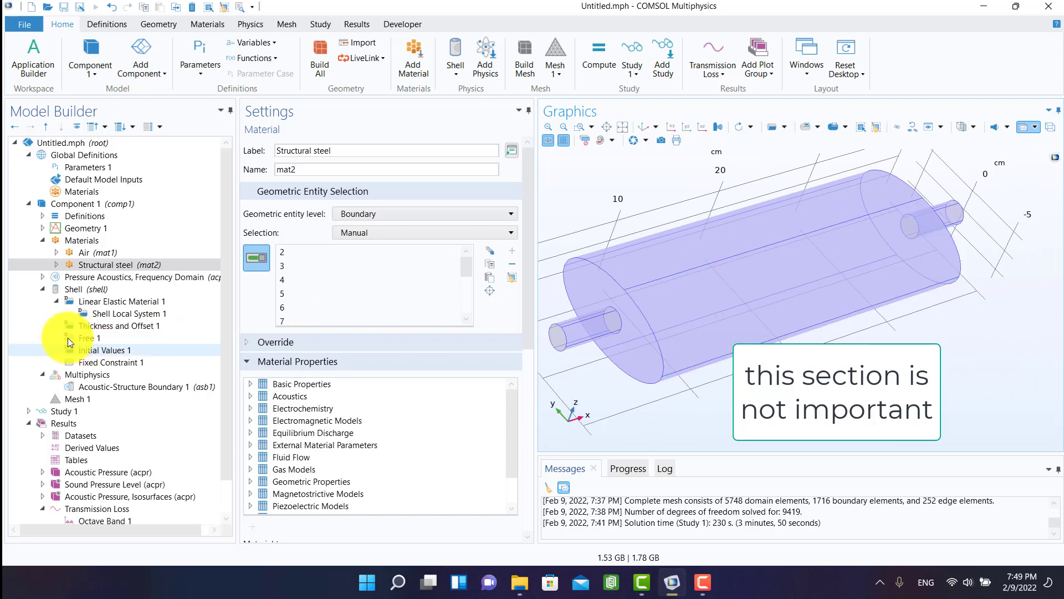
click(71, 289)
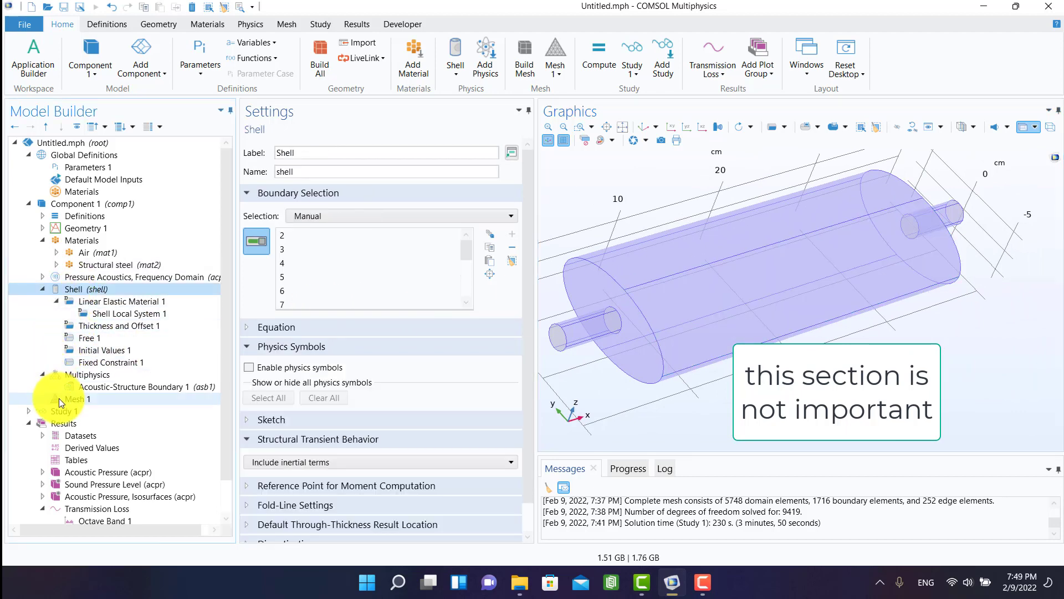
Build the physics-controlled mesh of the muffler with Normal element size.
click(59, 398)
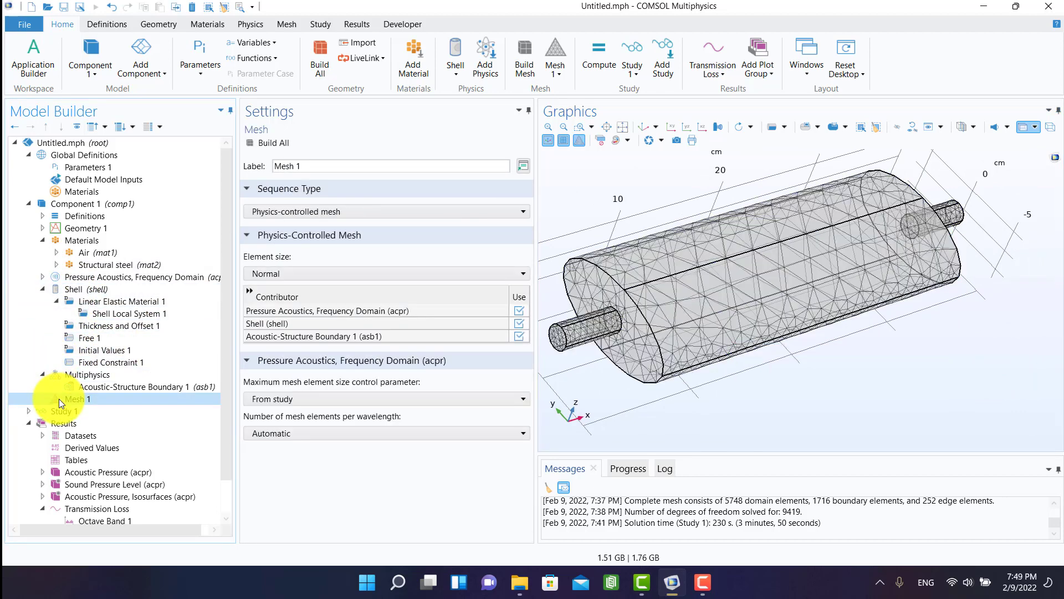
click(266, 144)
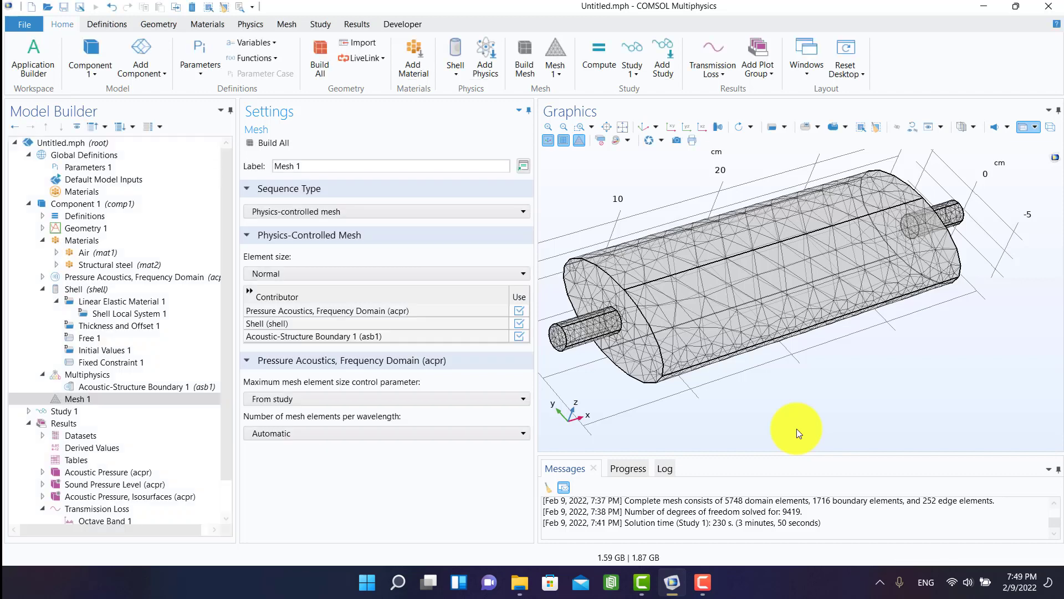
Add a second study of the general Frequency Domain type to the model.
click(77, 412)
click(321, 23)
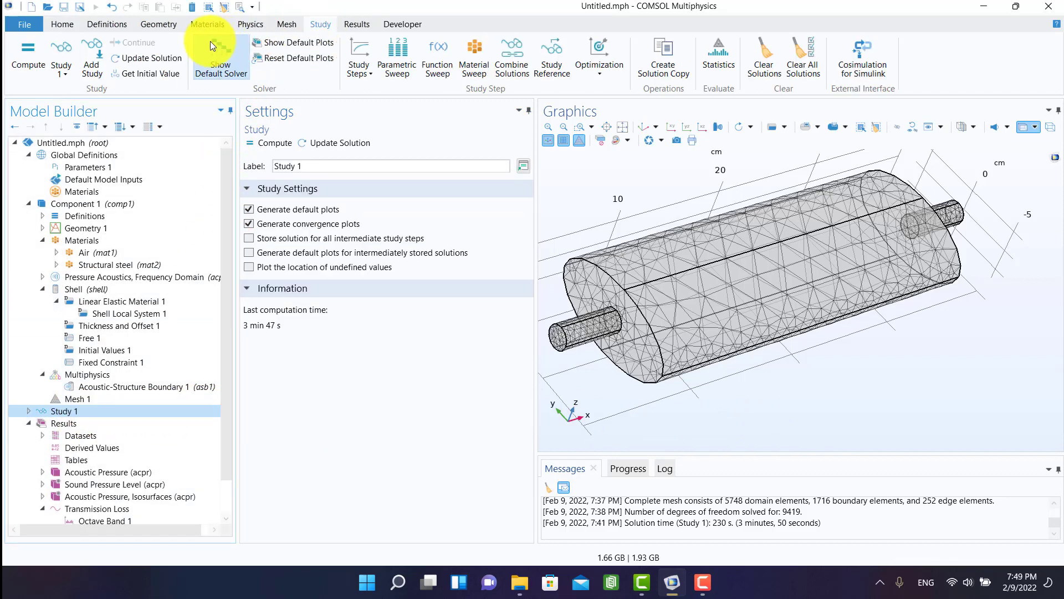
click(89, 45)
double_click(946, 190)
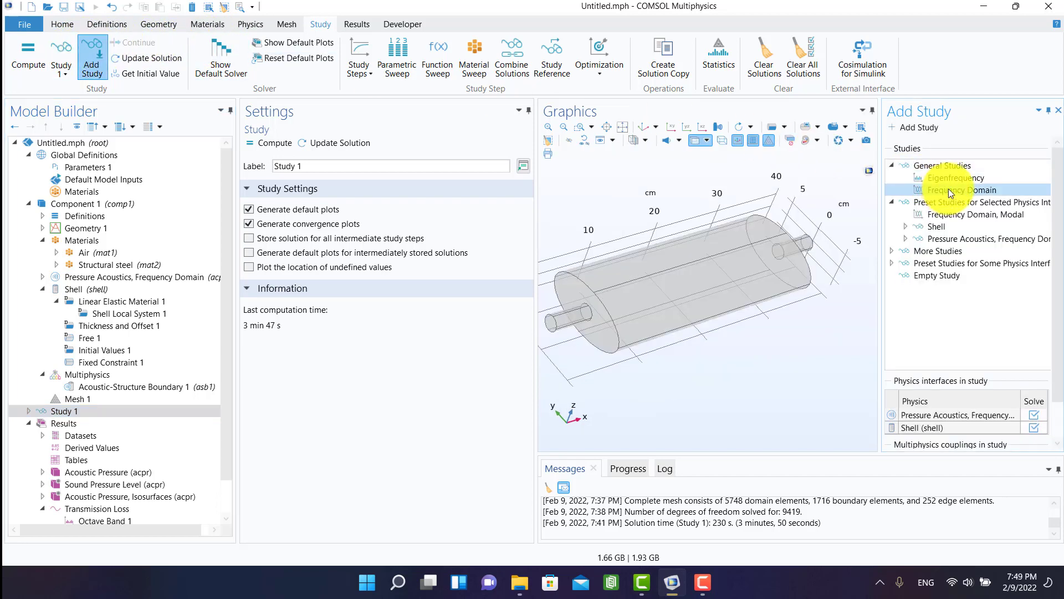
click(1043, 111)
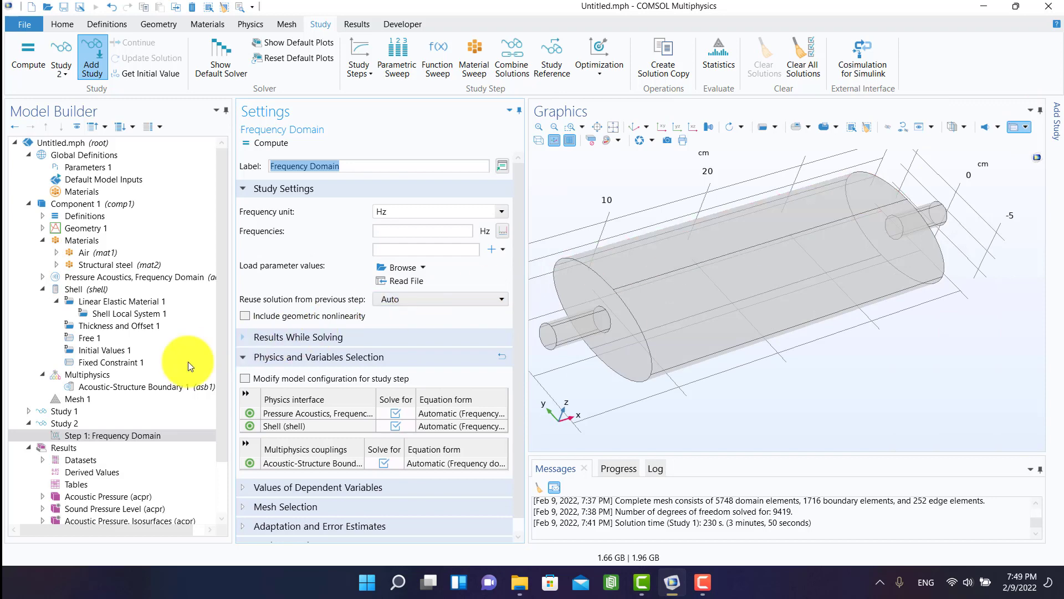
Exclude the Shell physics and the Acoustic-Structure Boundary coupling from solving in Study 1's Frequency Domain step.
click(69, 410)
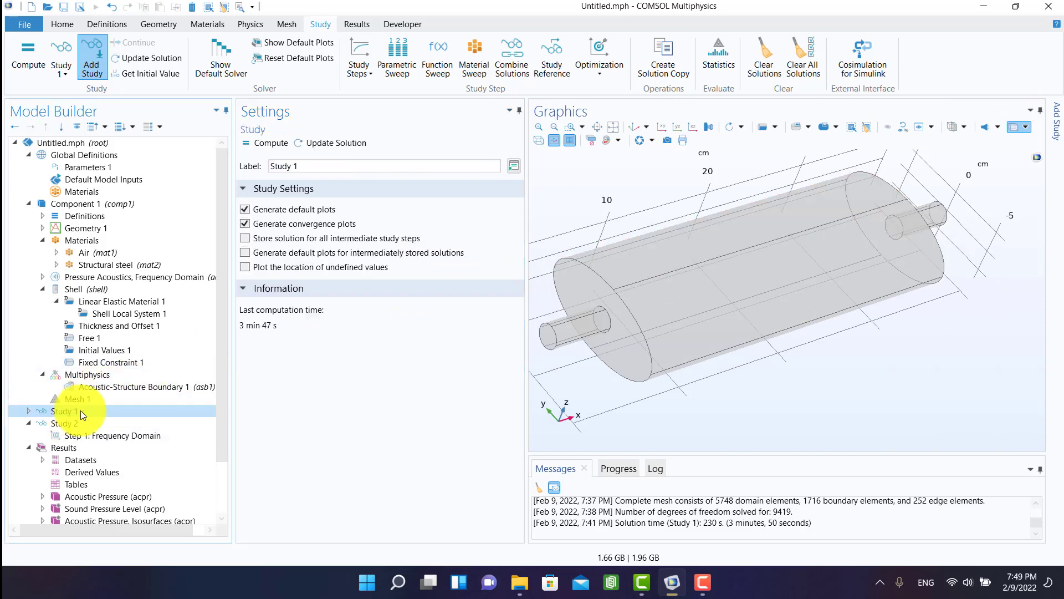
click(29, 411)
click(48, 423)
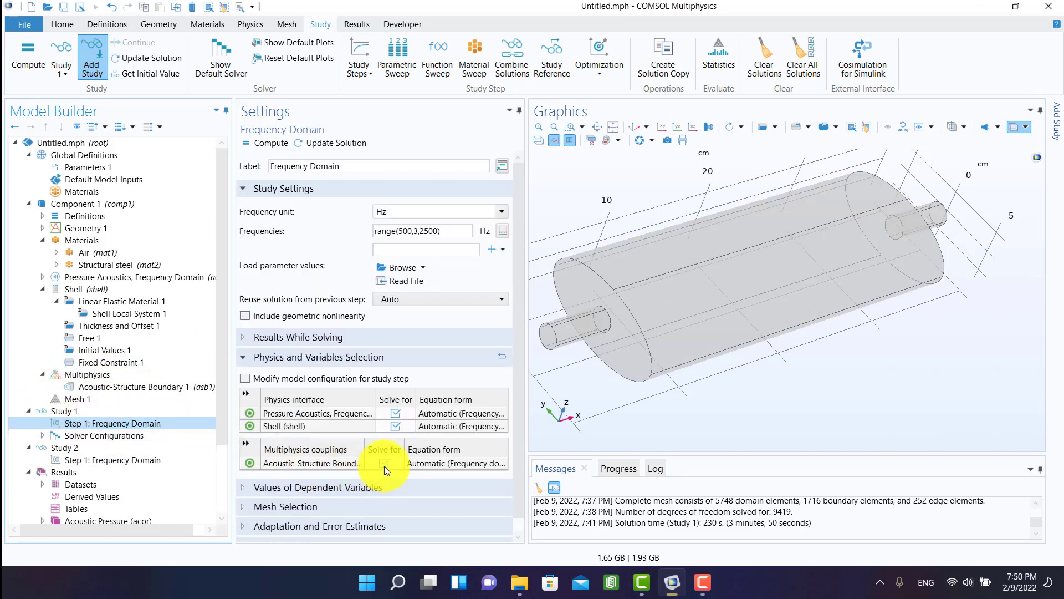
click(383, 464)
click(395, 426)
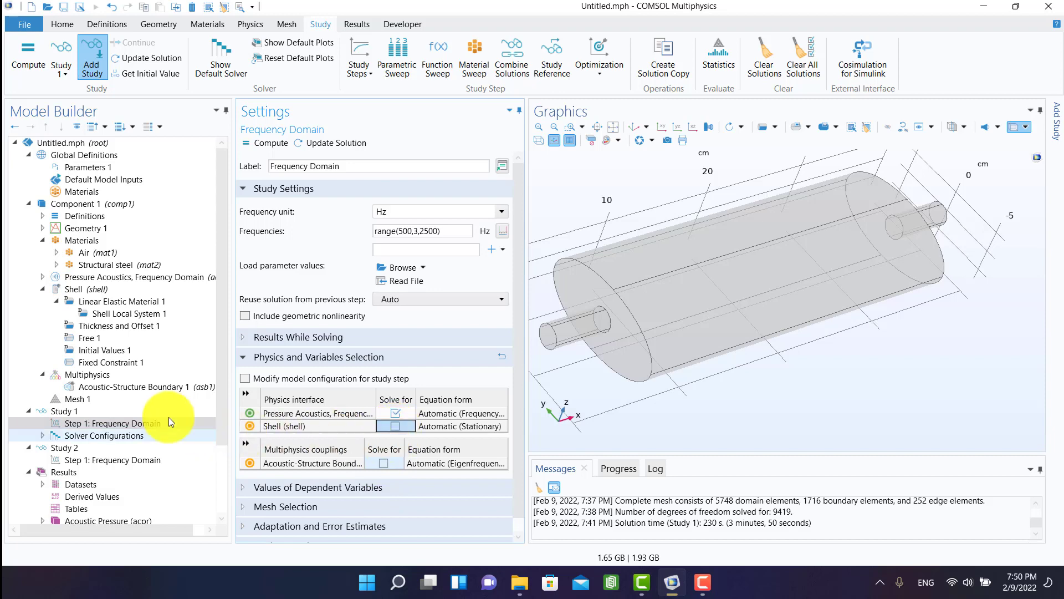
Copy Study 1's frequencies, range(500,3,2500), into Study 2's Frequency Domain step and compute Study 2.
triple_click(400, 232)
key(ctrl+c)
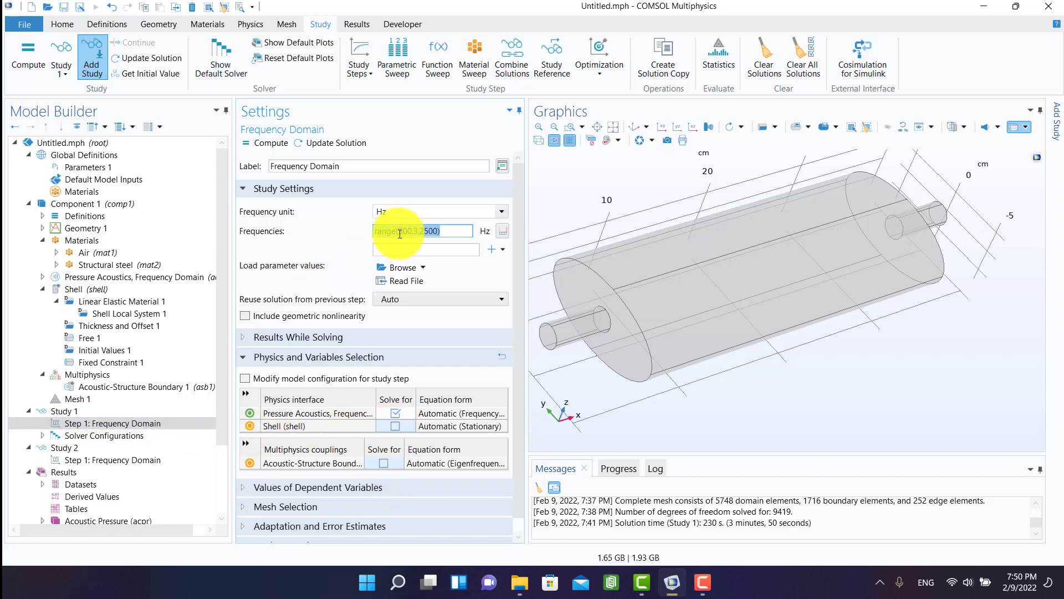
click(98, 460)
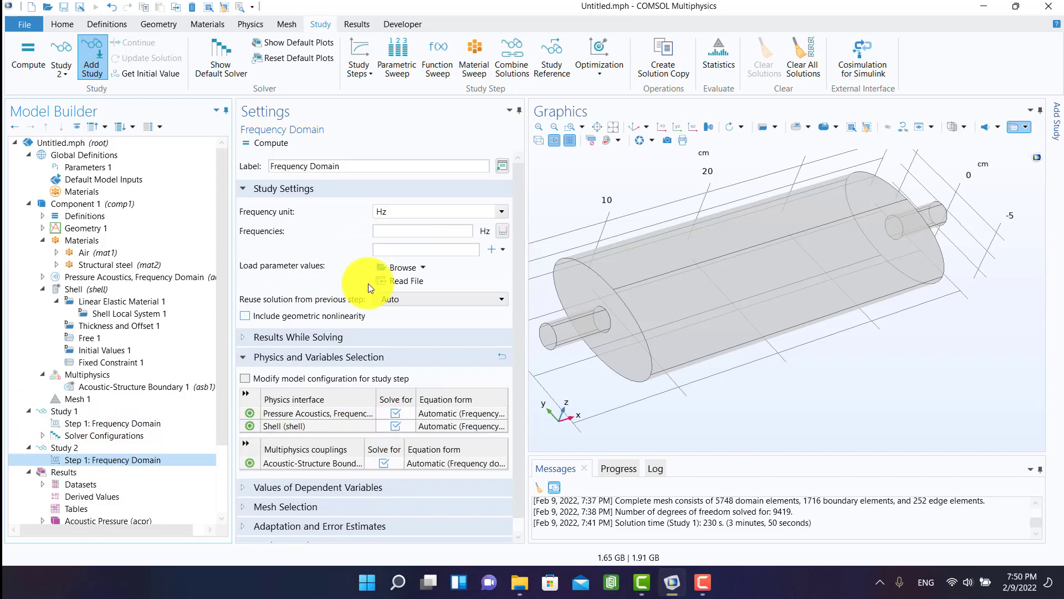
click(404, 231)
key(ctrl+v)
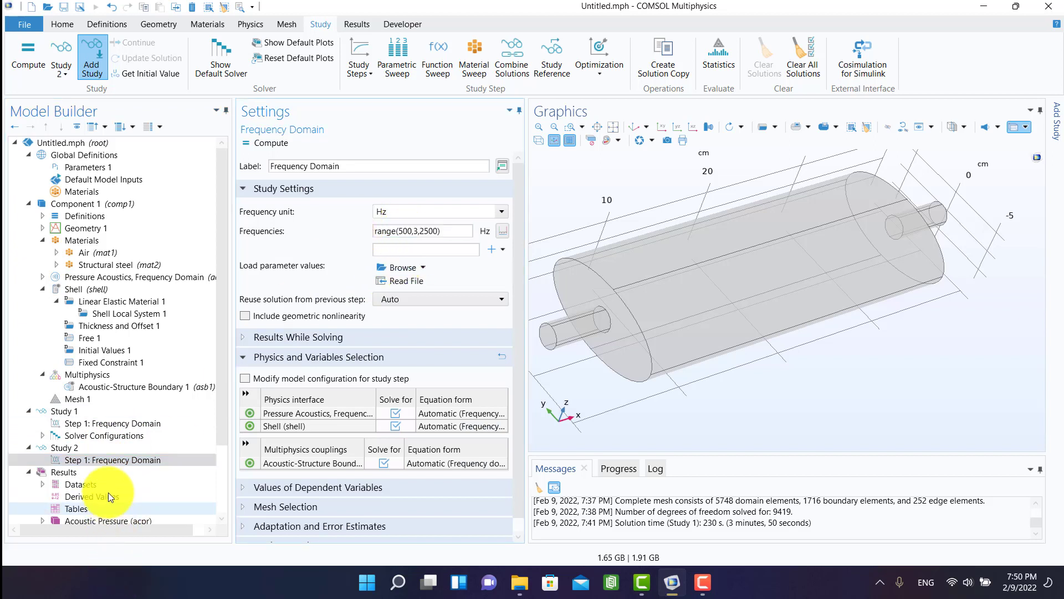
click(60, 447)
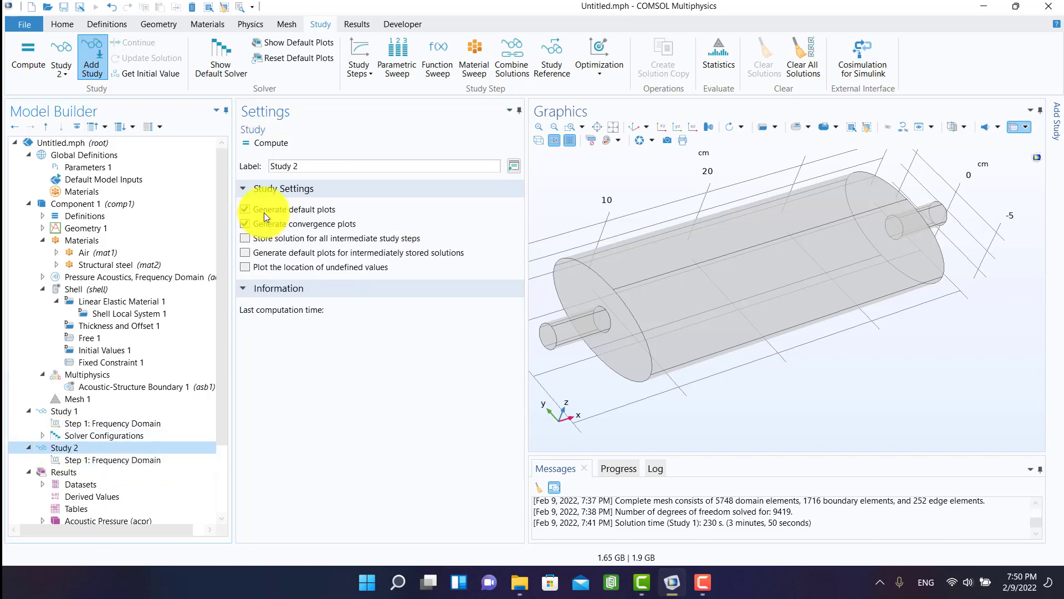
click(257, 145)
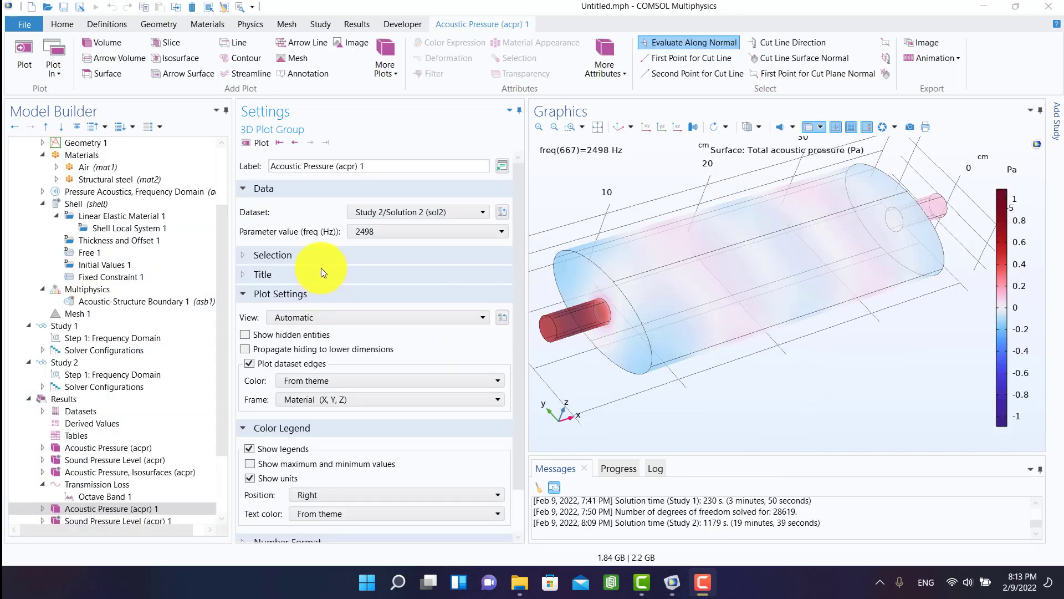
Duplicate the Octave Band 1 graph within the Transmission Loss plot group.
click(98, 487)
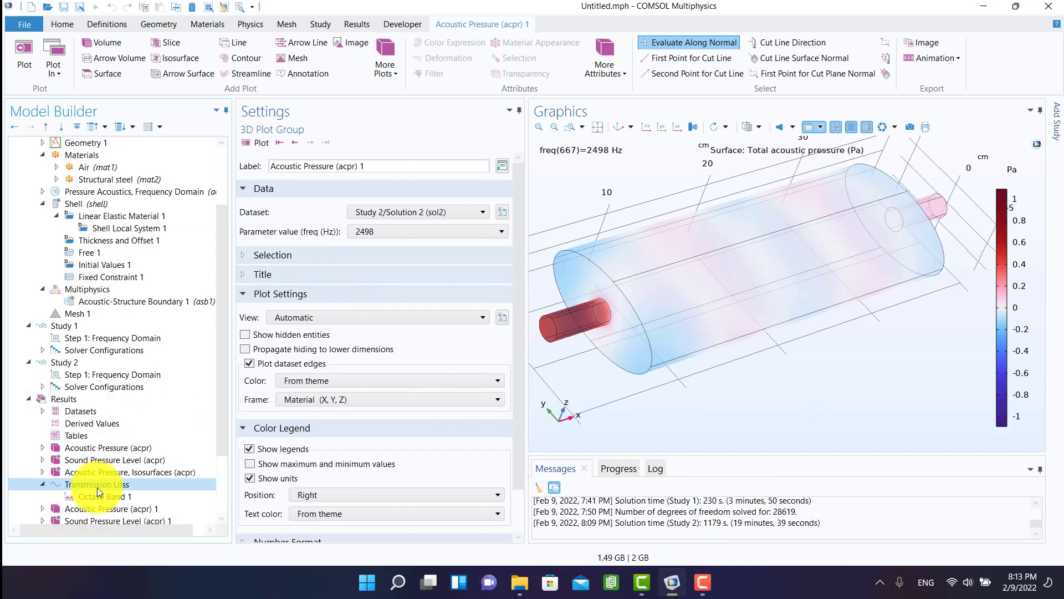
right_click(90, 499)
click(90, 499)
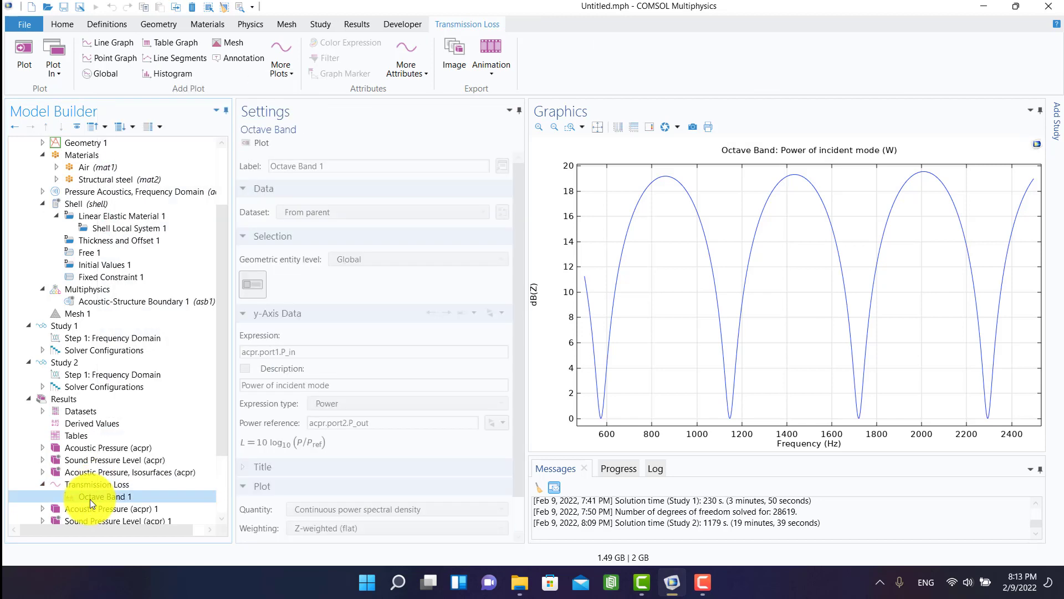
right_click(90, 499)
click(367, 308)
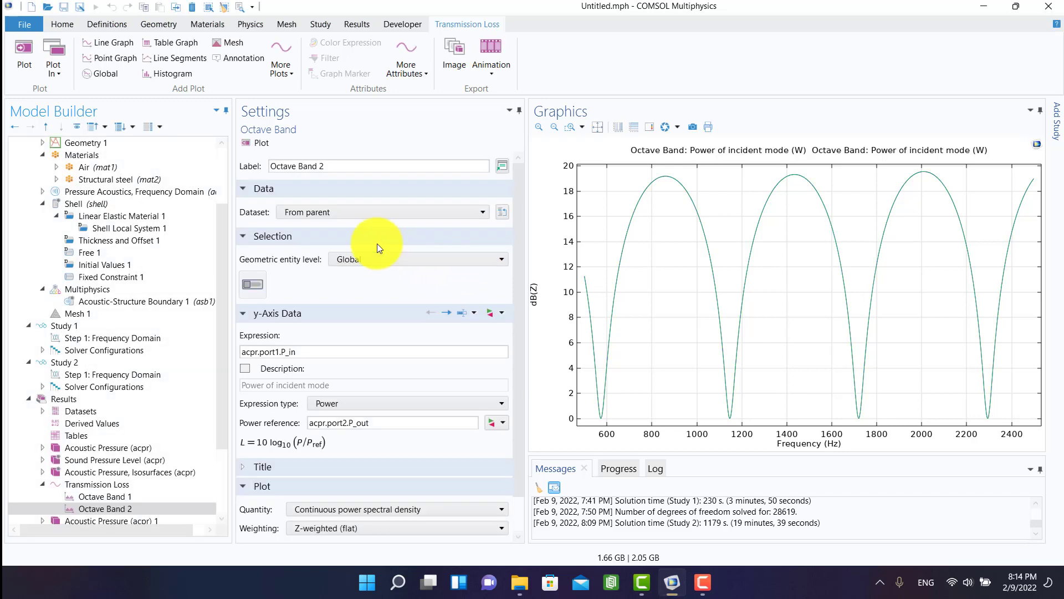
Set the duplicated octave band's dataset to Study 2/Solution 2 (sol2) and plot it.
click(345, 217)
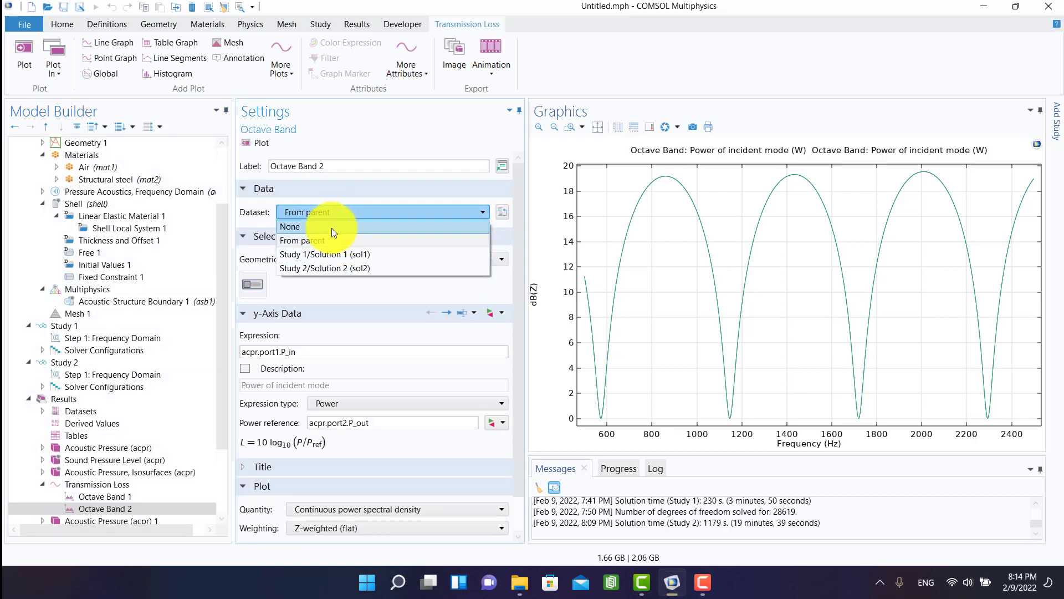
click(328, 267)
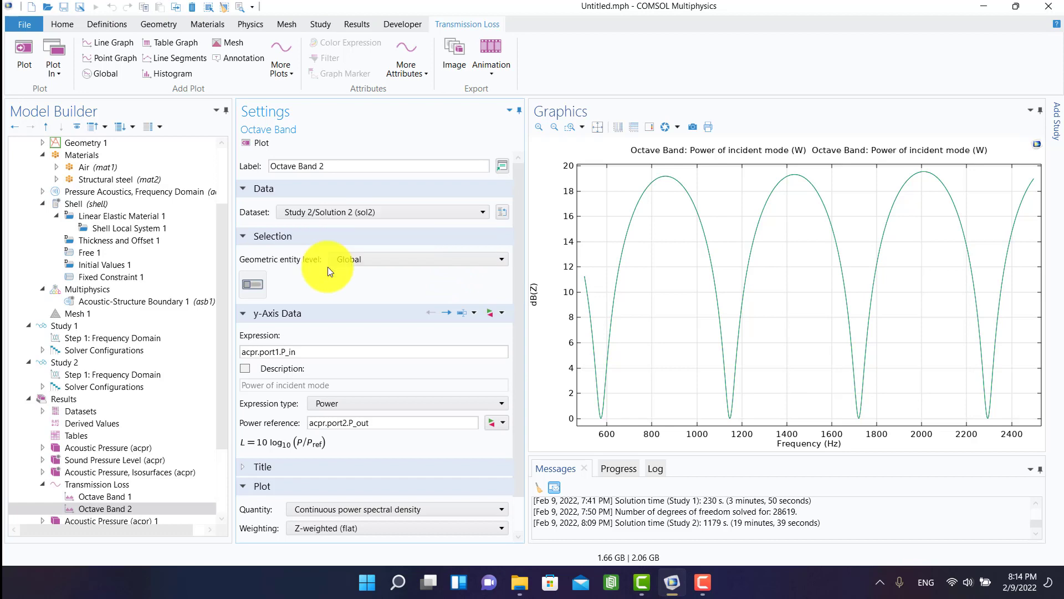
click(260, 148)
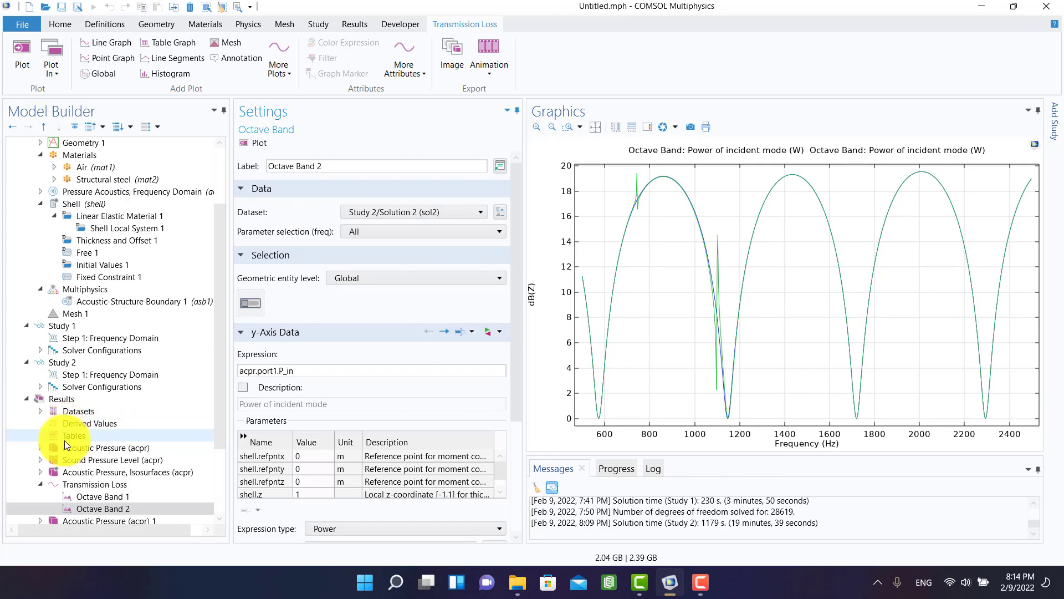
Show a manual legend reading "With shell" for the Octave Band 2 curve.
drag(512, 374, 519, 498)
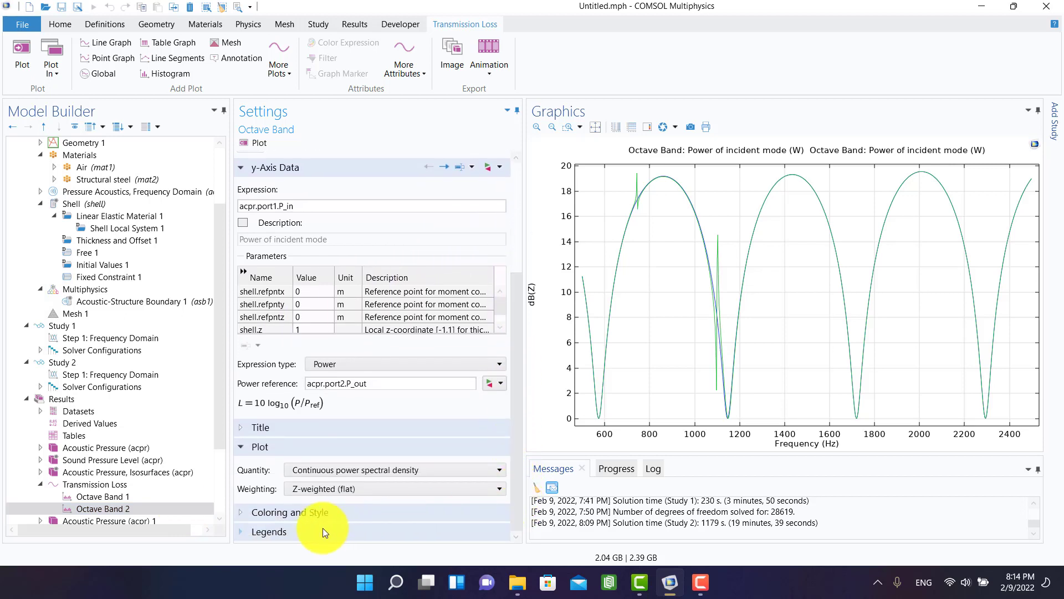
scroll(514, 432, down, 6)
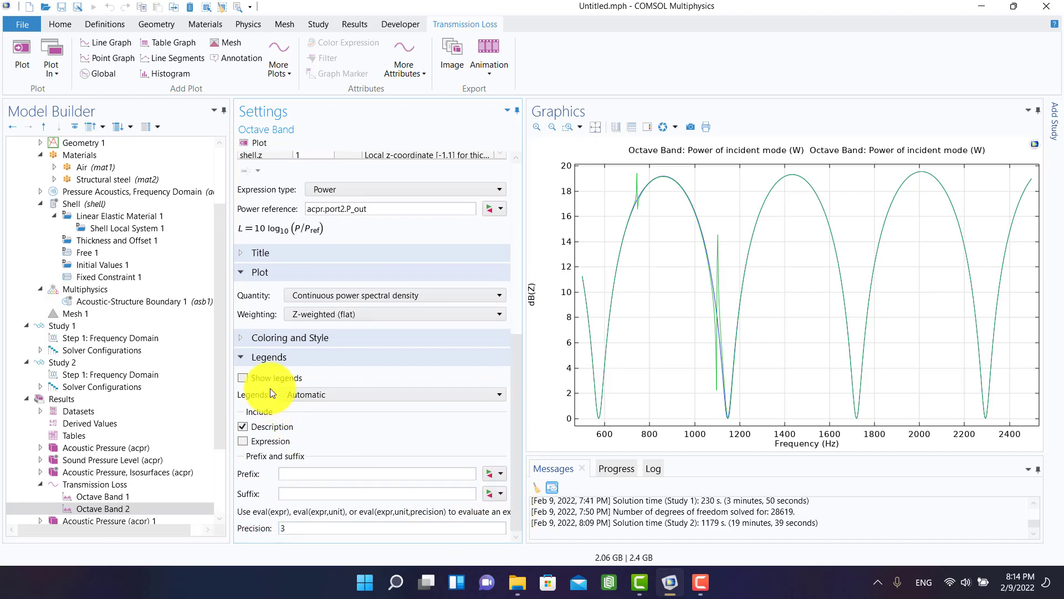
click(266, 381)
click(302, 396)
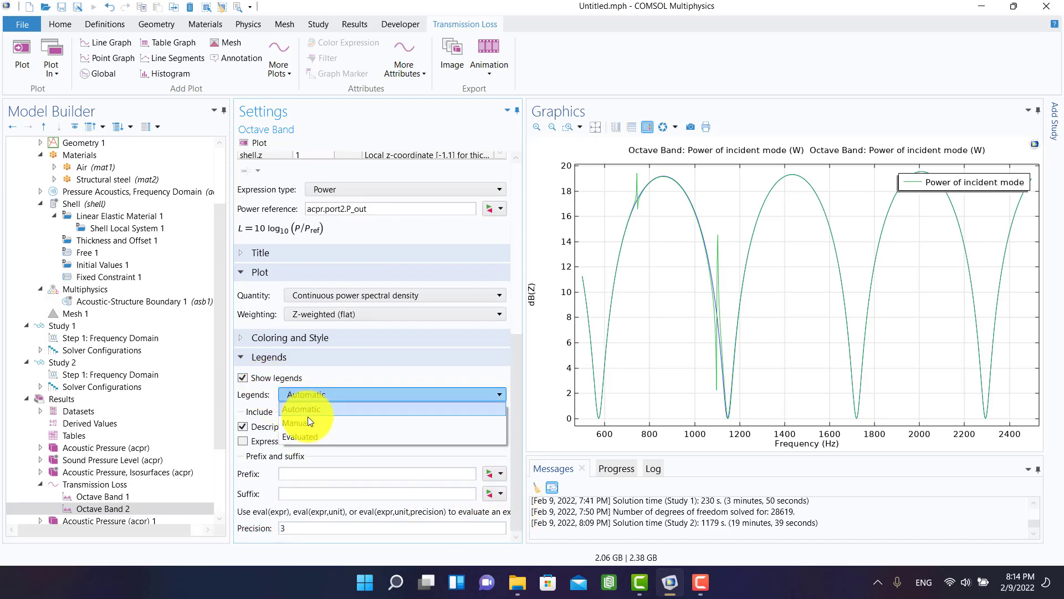
click(308, 422)
click(305, 432)
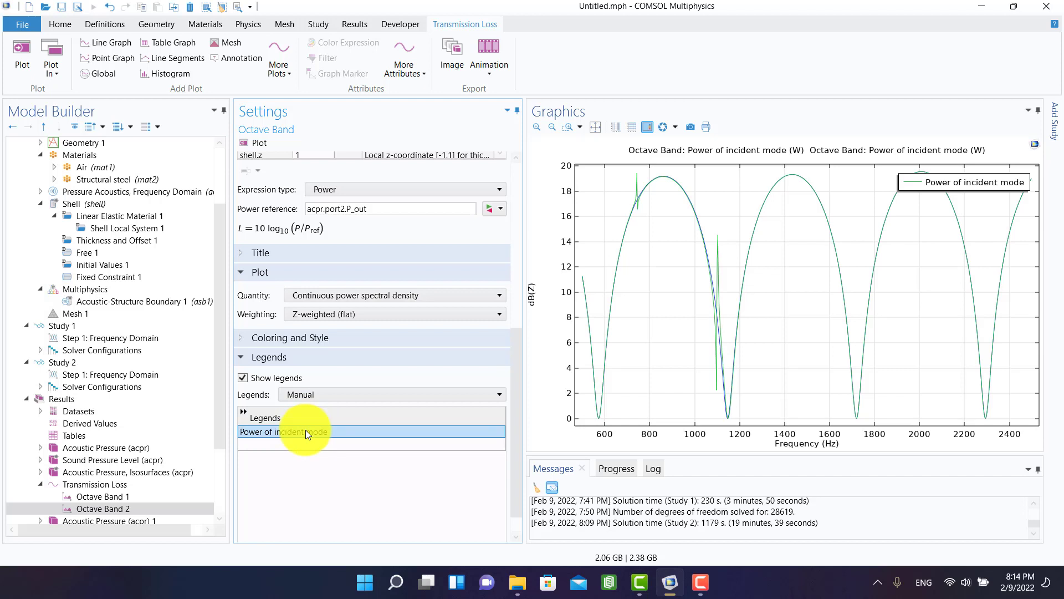
click(305, 431)
text(With shell)
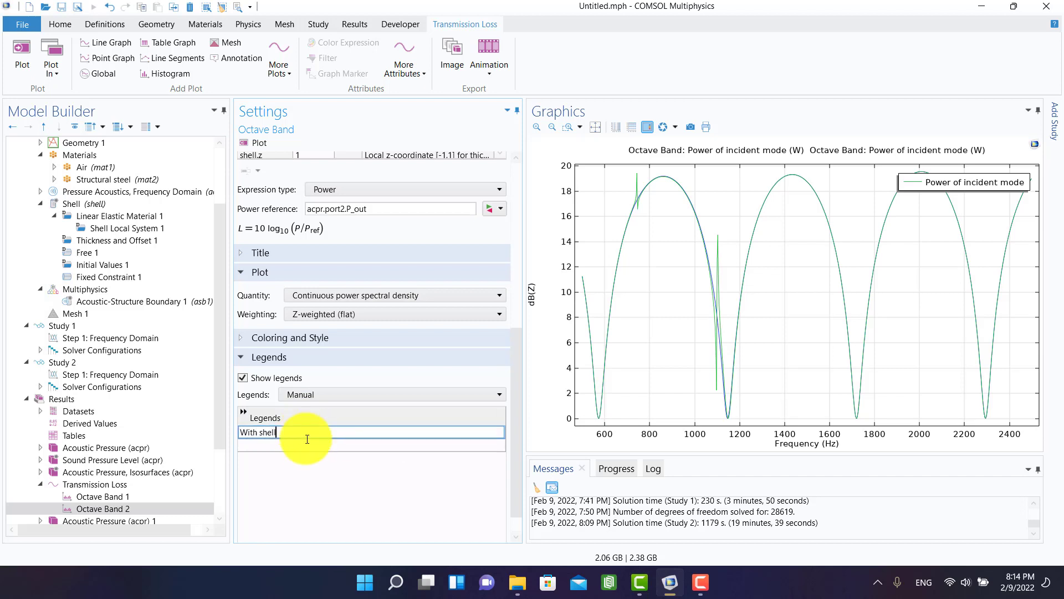
key(Return)
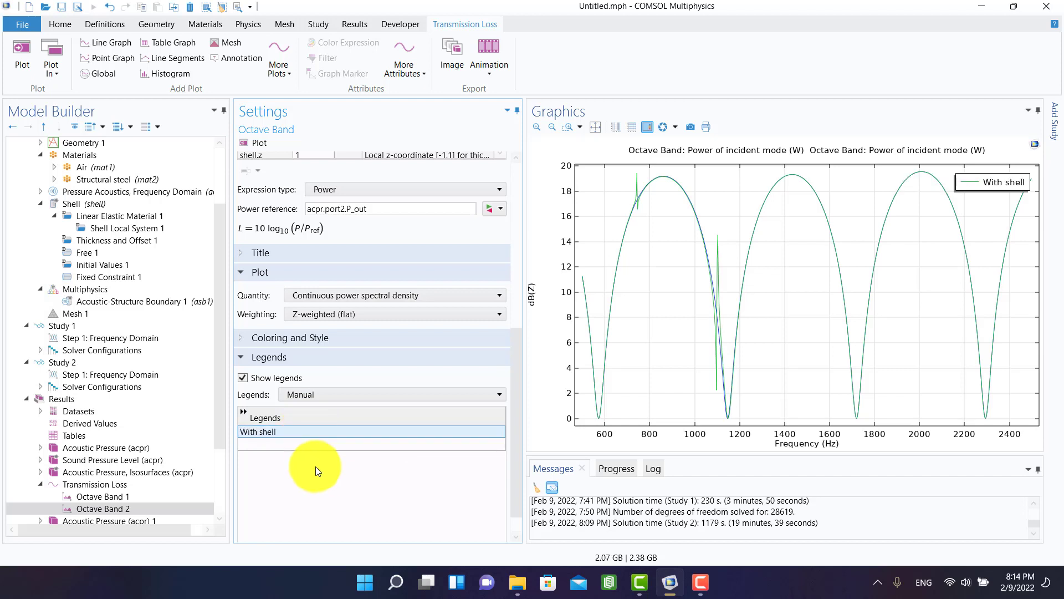
Show a manual legend reading "Solid body" for the Octave Band 1 curve.
click(95, 495)
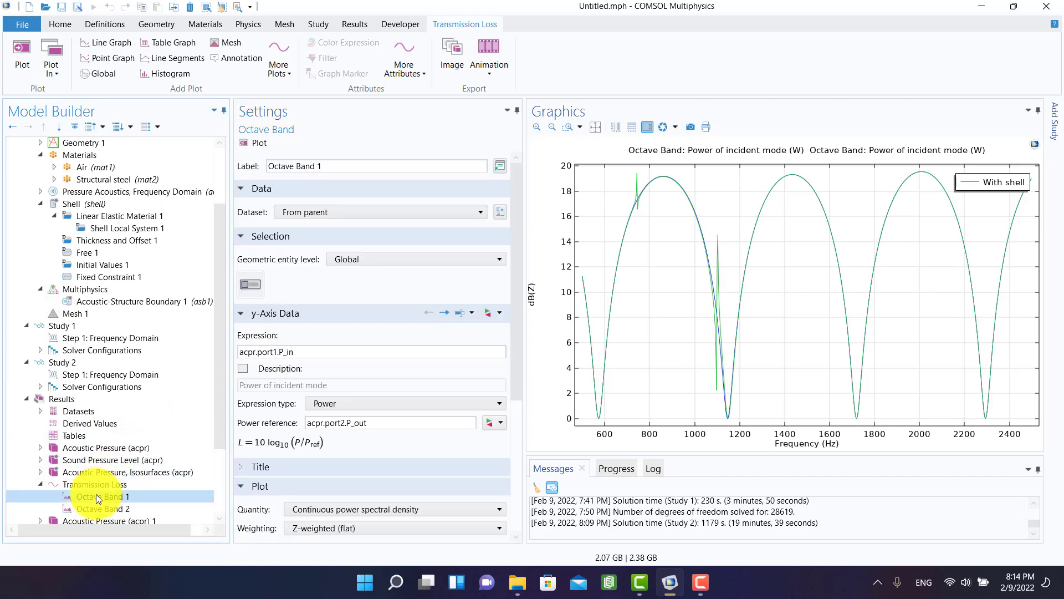
scroll(513, 392, down, 5)
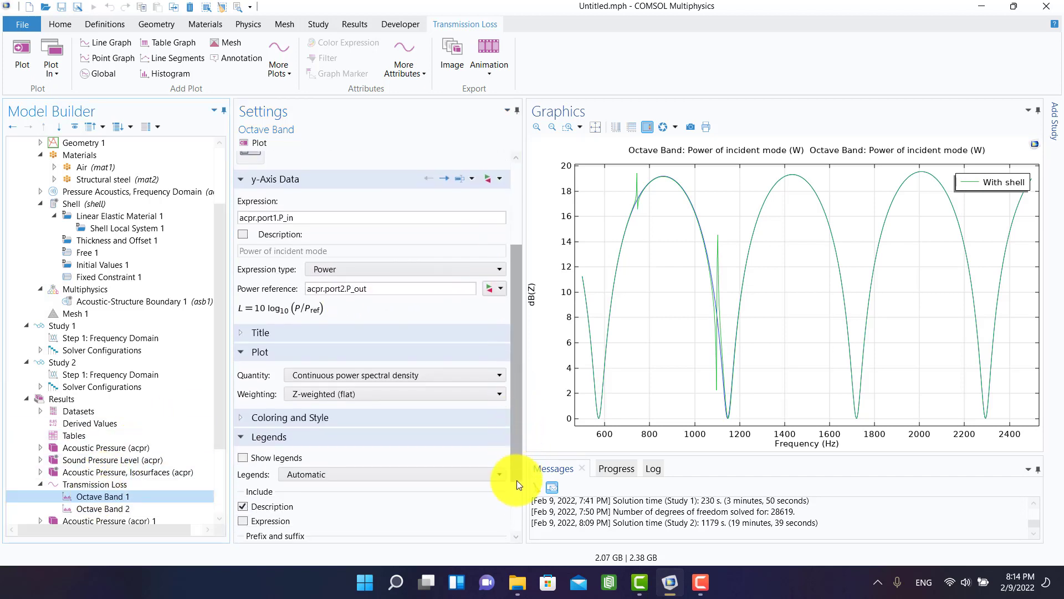
click(277, 397)
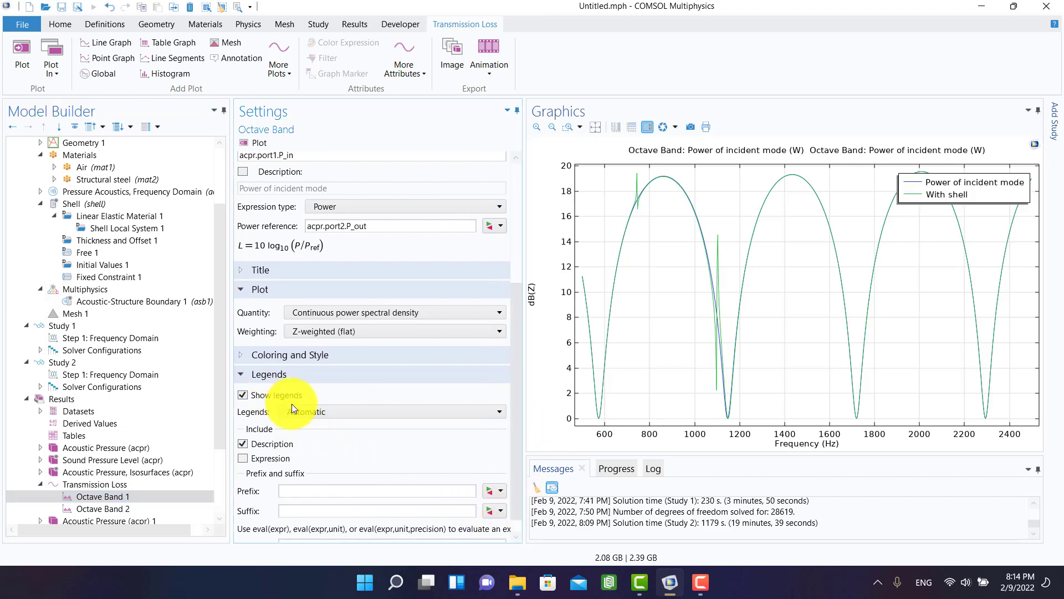
click(294, 408)
click(295, 440)
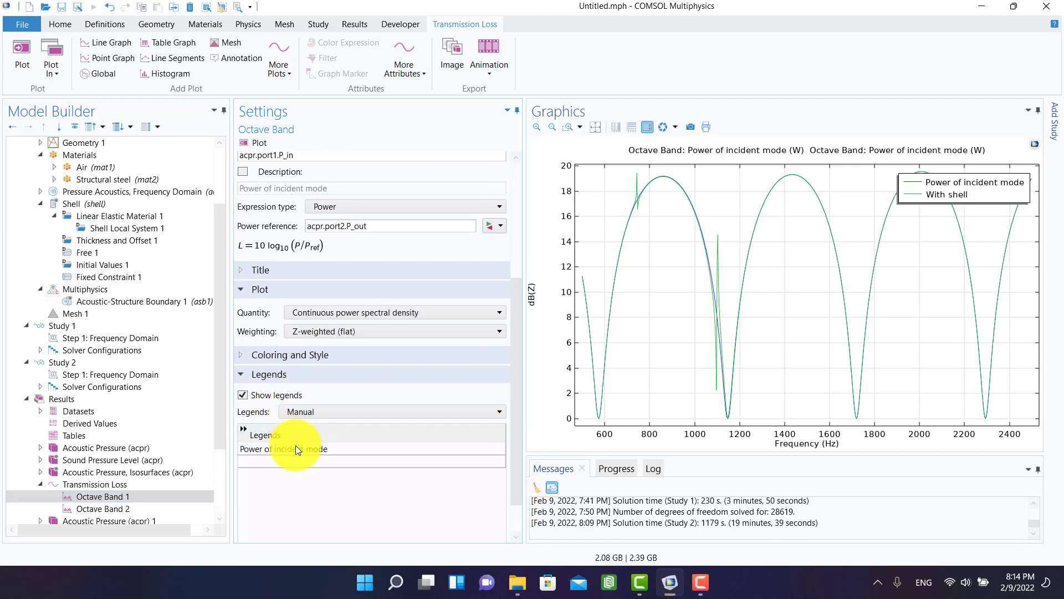
click(297, 448)
click(295, 448)
text(Solid body)
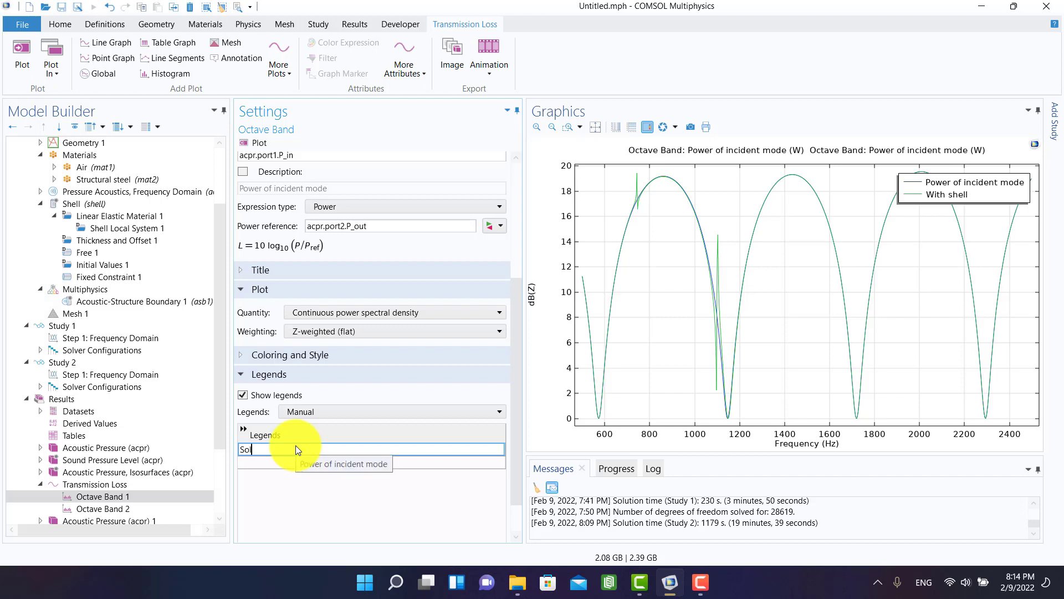
click(308, 501)
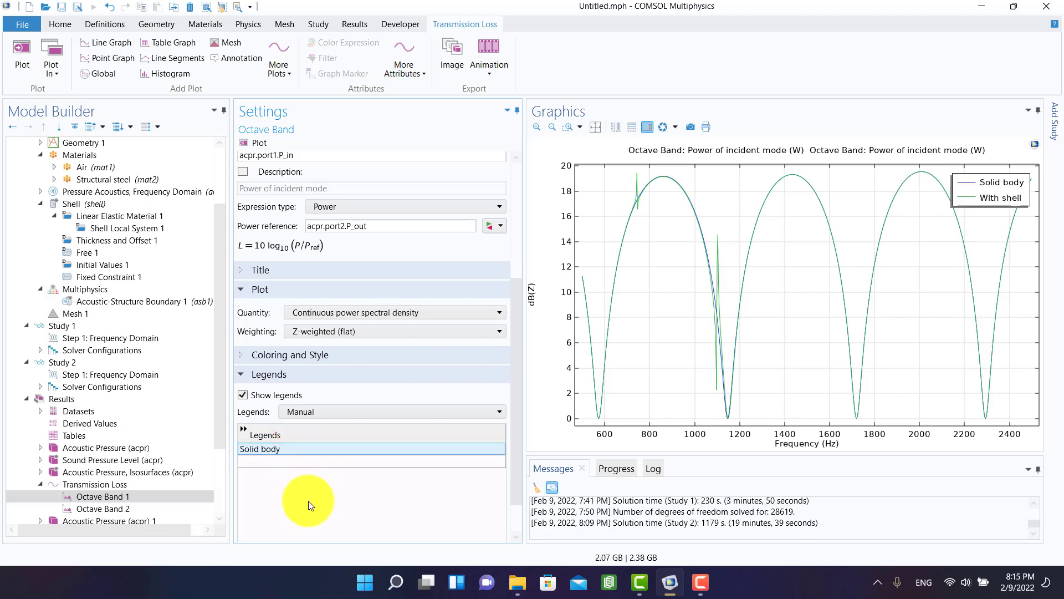
Give the Transmission Loss plot group a manual title reading "Transmission loss".
click(78, 485)
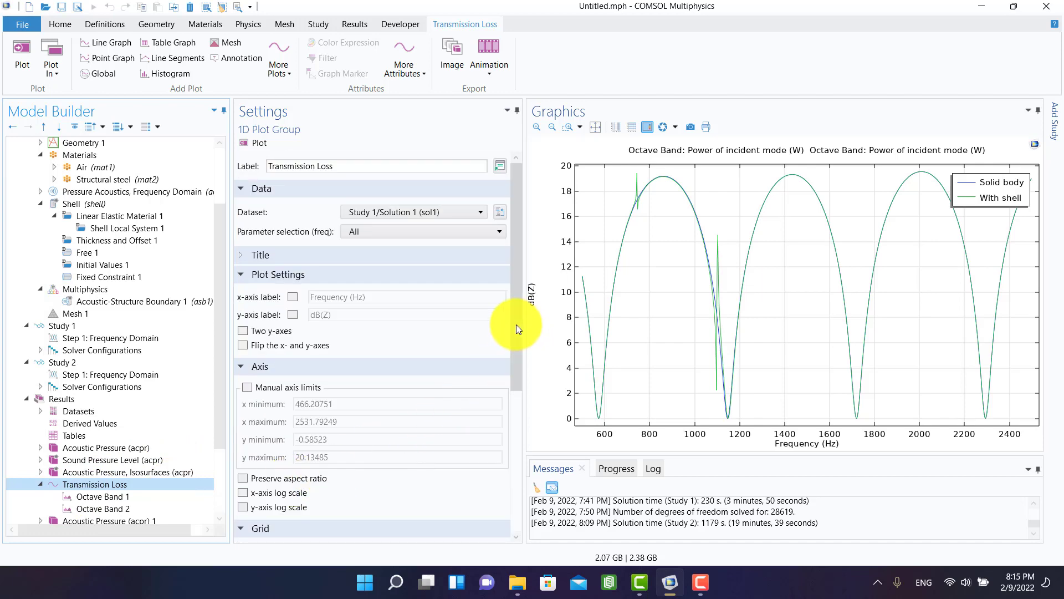
drag(516, 327, 514, 474)
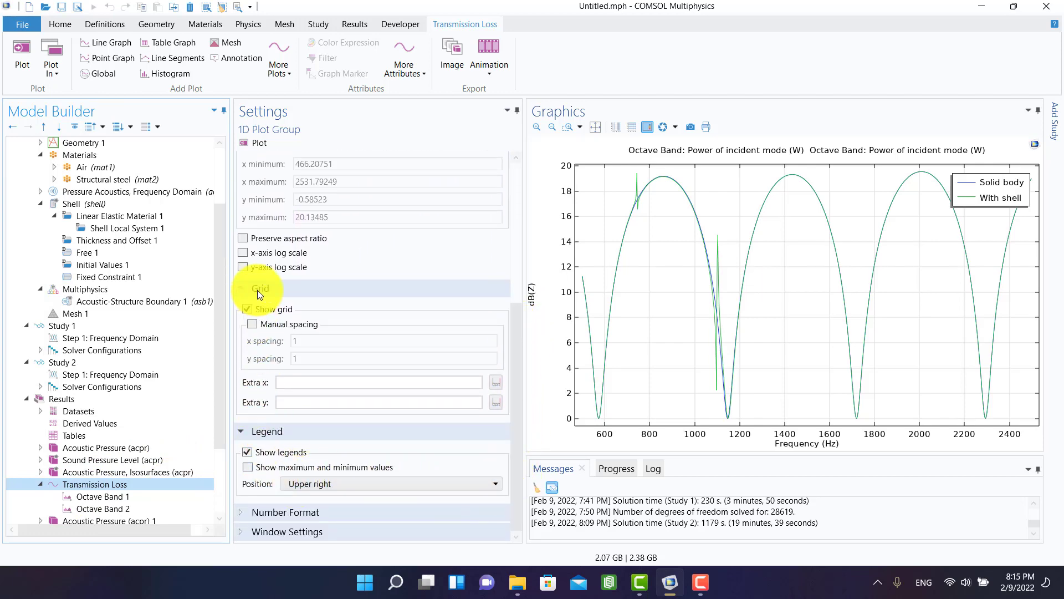
scroll(257, 291, up, 6)
click(260, 215)
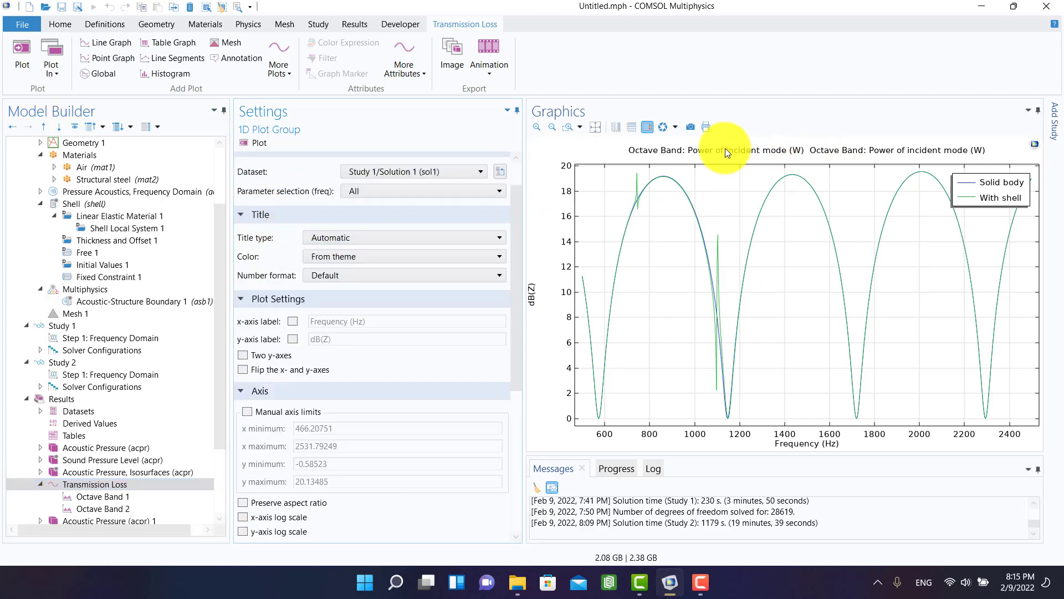
click(331, 235)
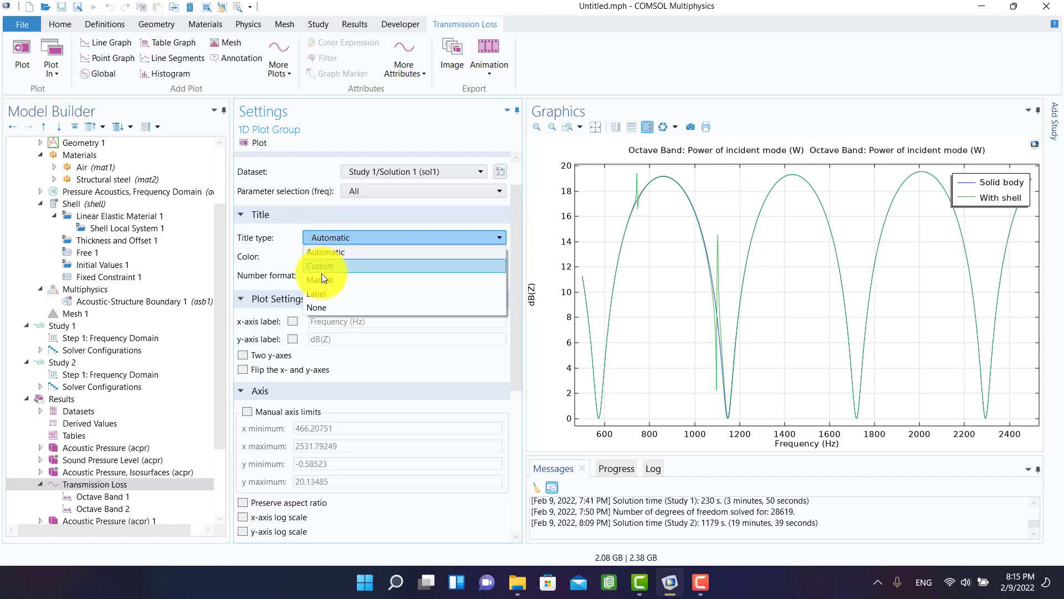
click(321, 273)
triple_click(273, 309)
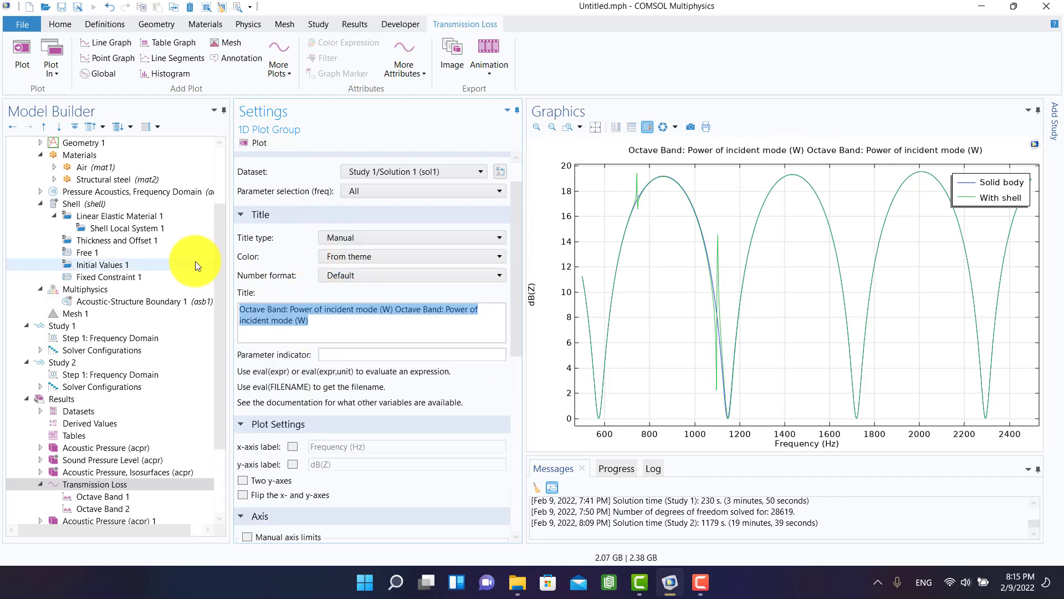
text(Transmi)
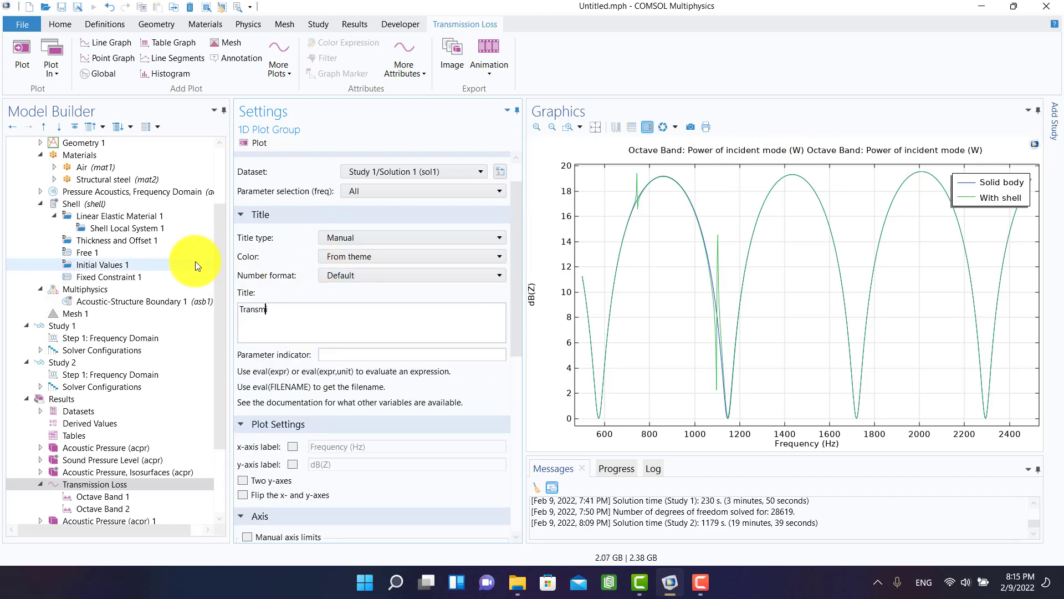
text(ssion loss)
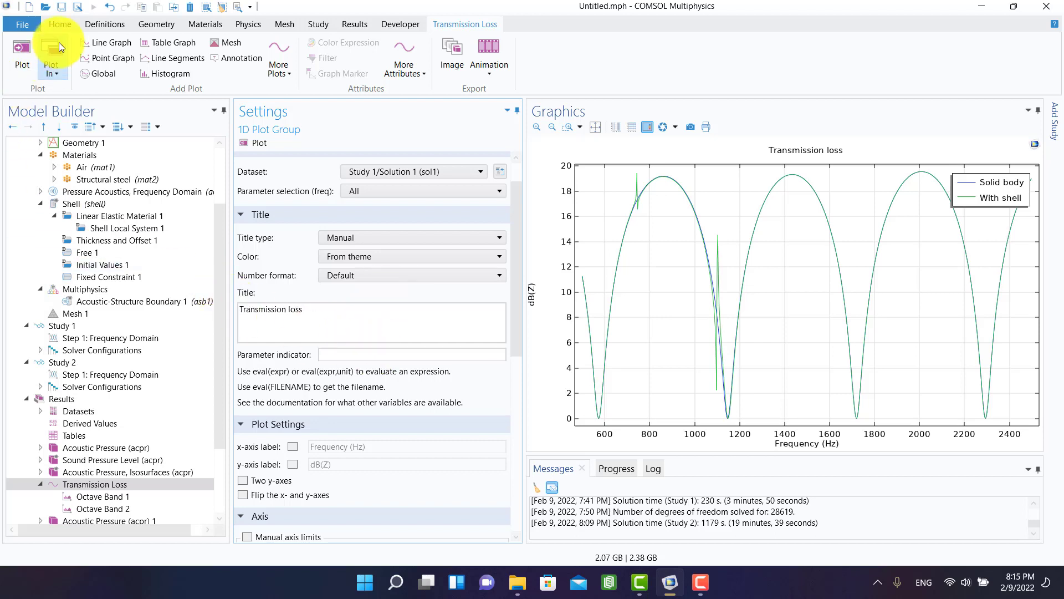
Save the model to the Desktop folder as number1.mph, choosing the existing file of that name as the target.
click(61, 7)
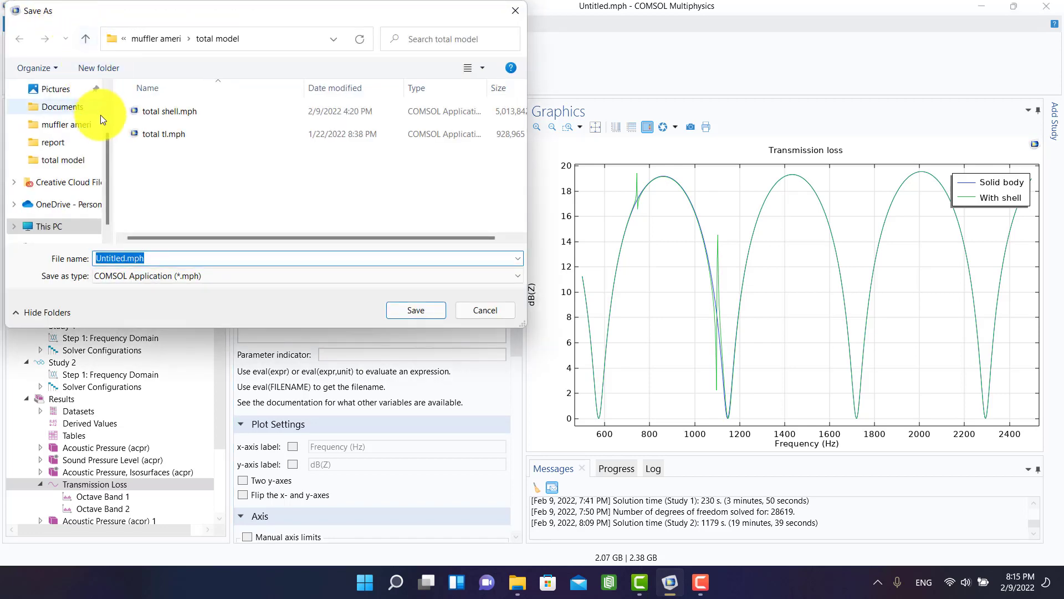
scroll(53, 95, up, 2)
scroll(53, 94, up, 2)
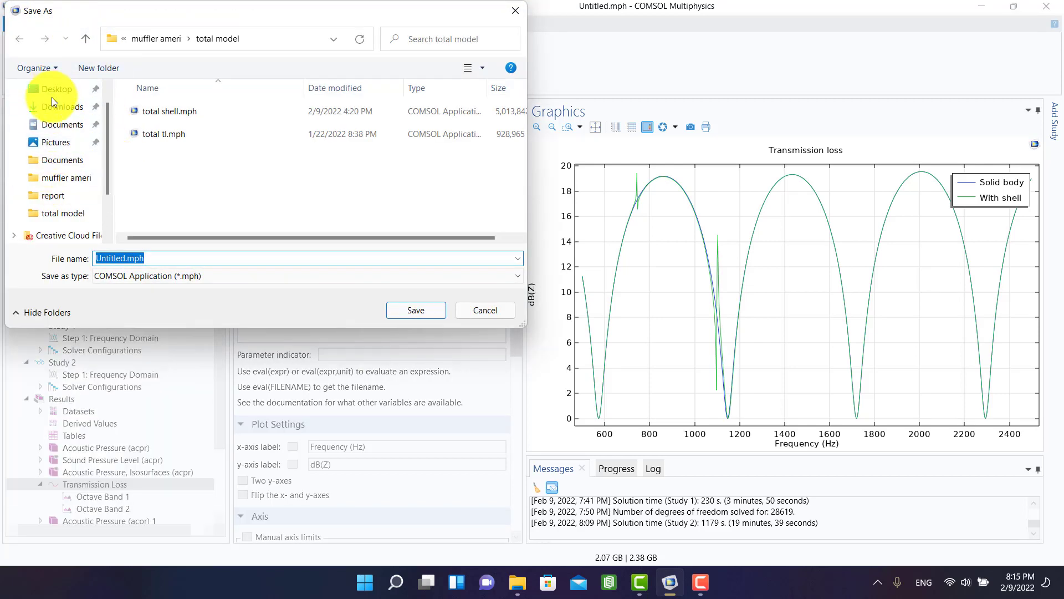
click(55, 111)
scroll(296, 164, down, 1)
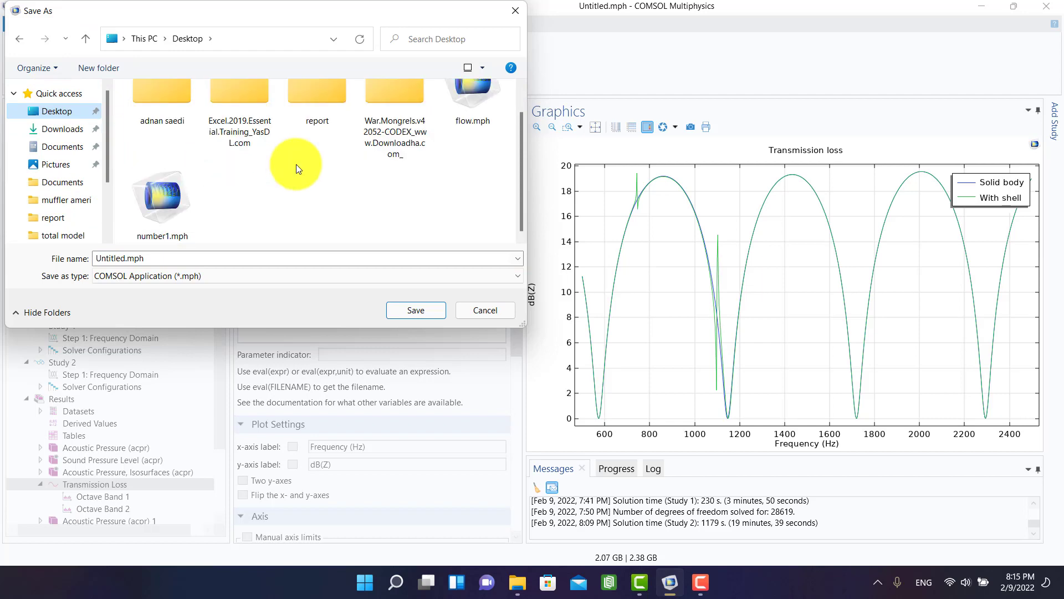
click(180, 191)
click(417, 309)
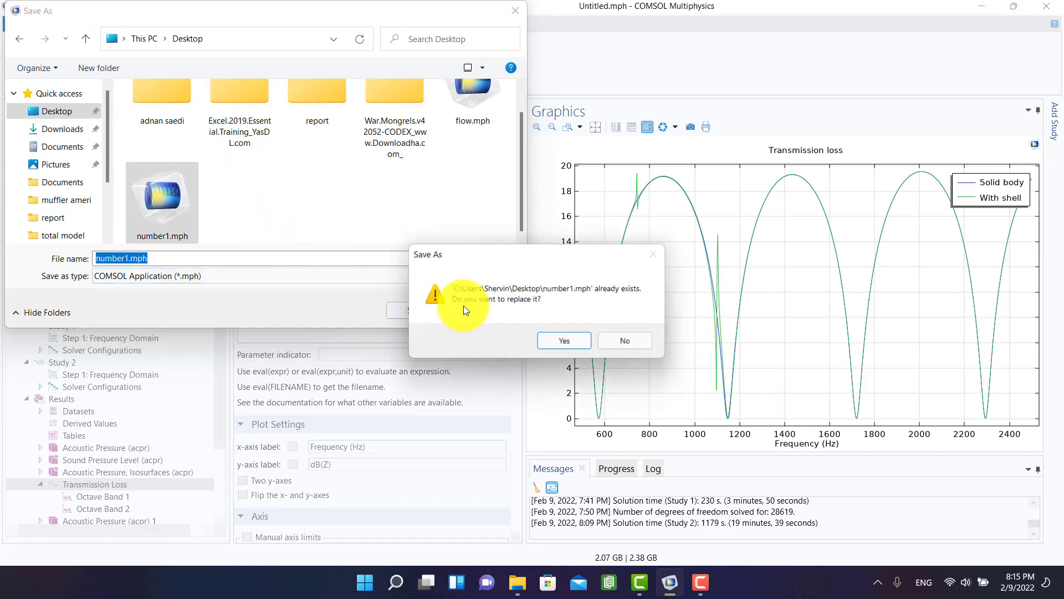